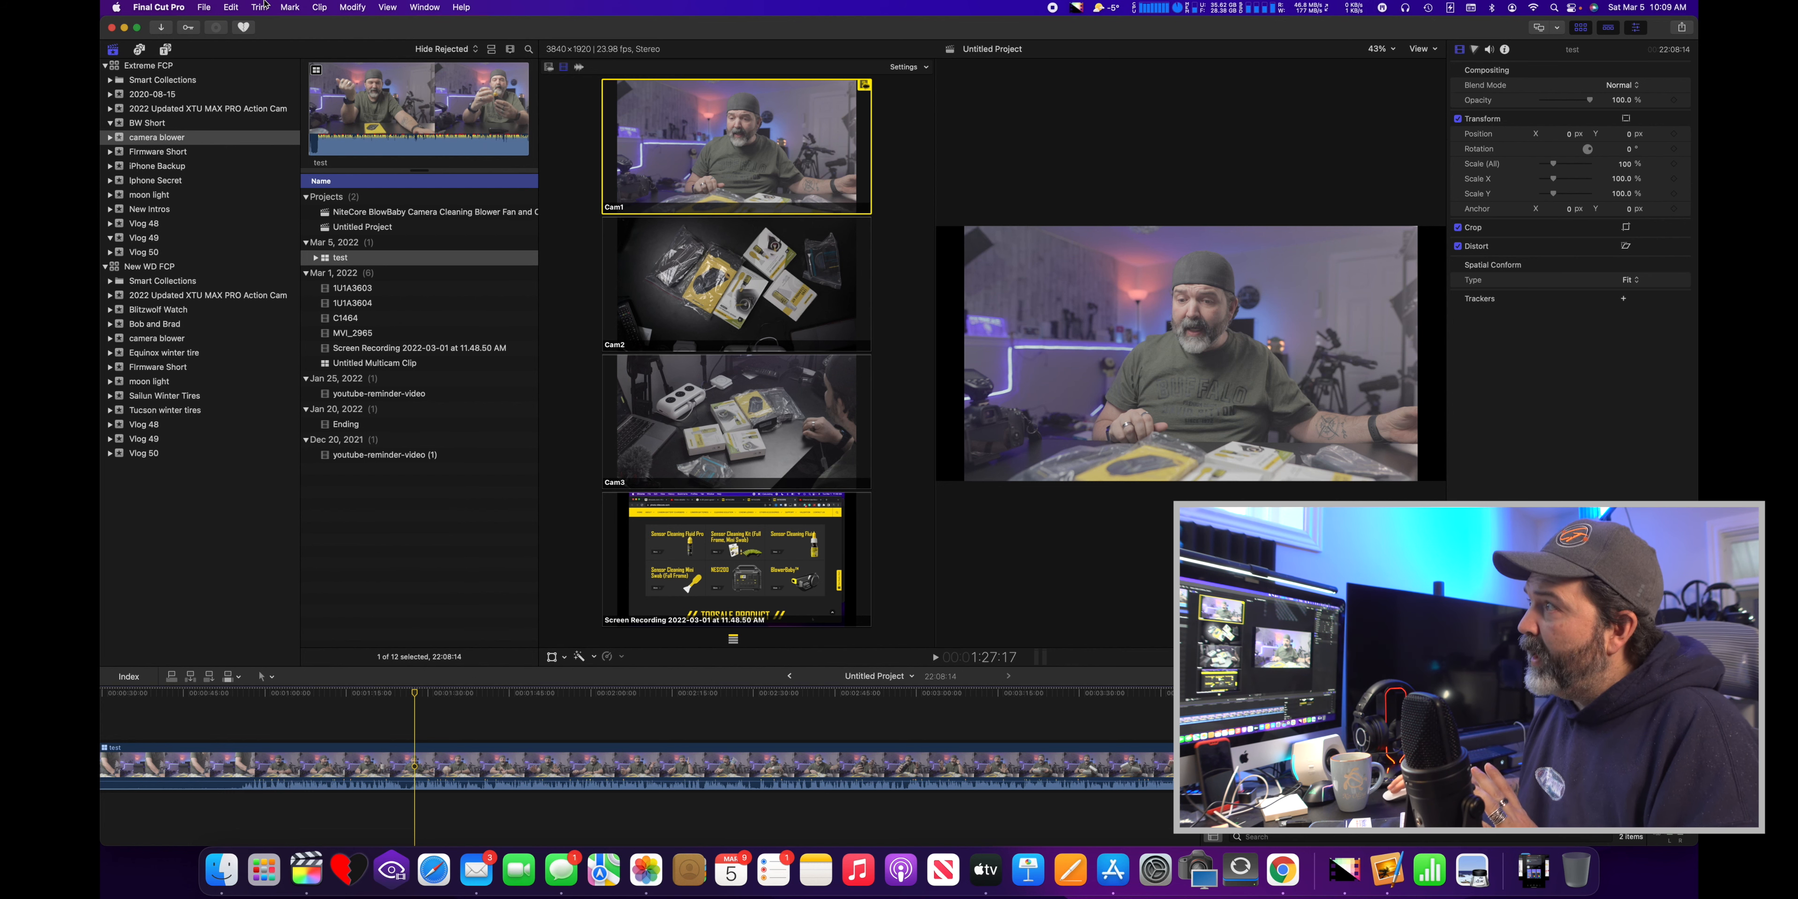
Check the background tasks for the progress of transcoding, analysis and rendering, and close the list
key("super+9")
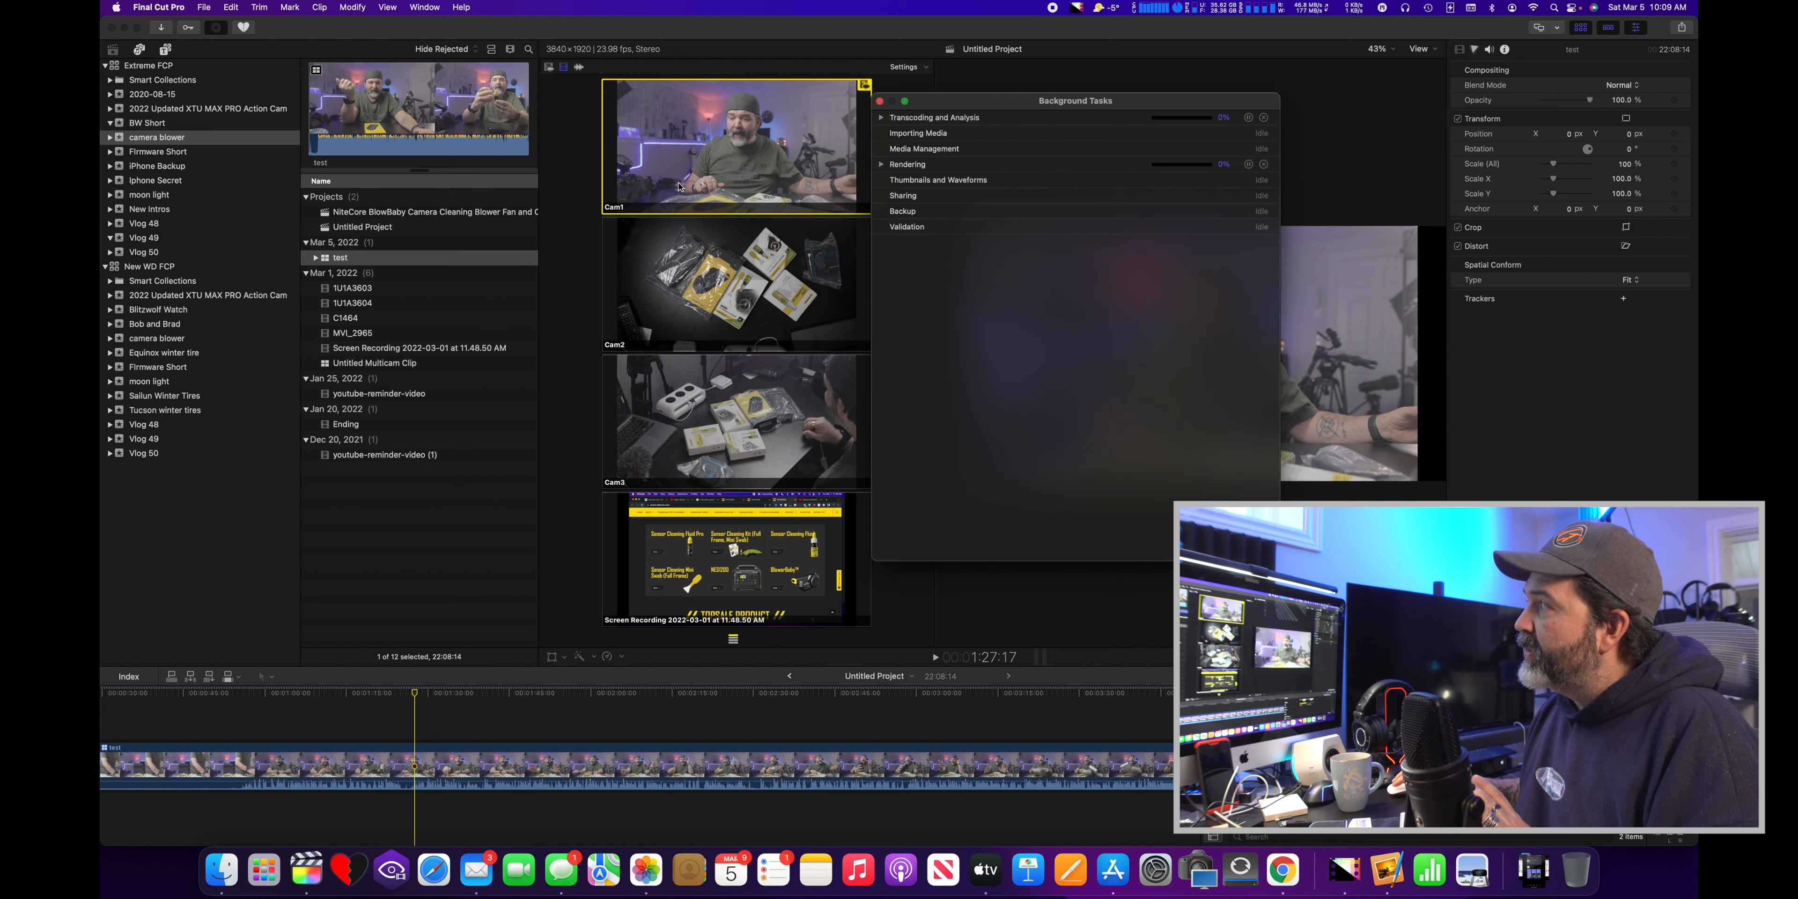
left_click(881, 117)
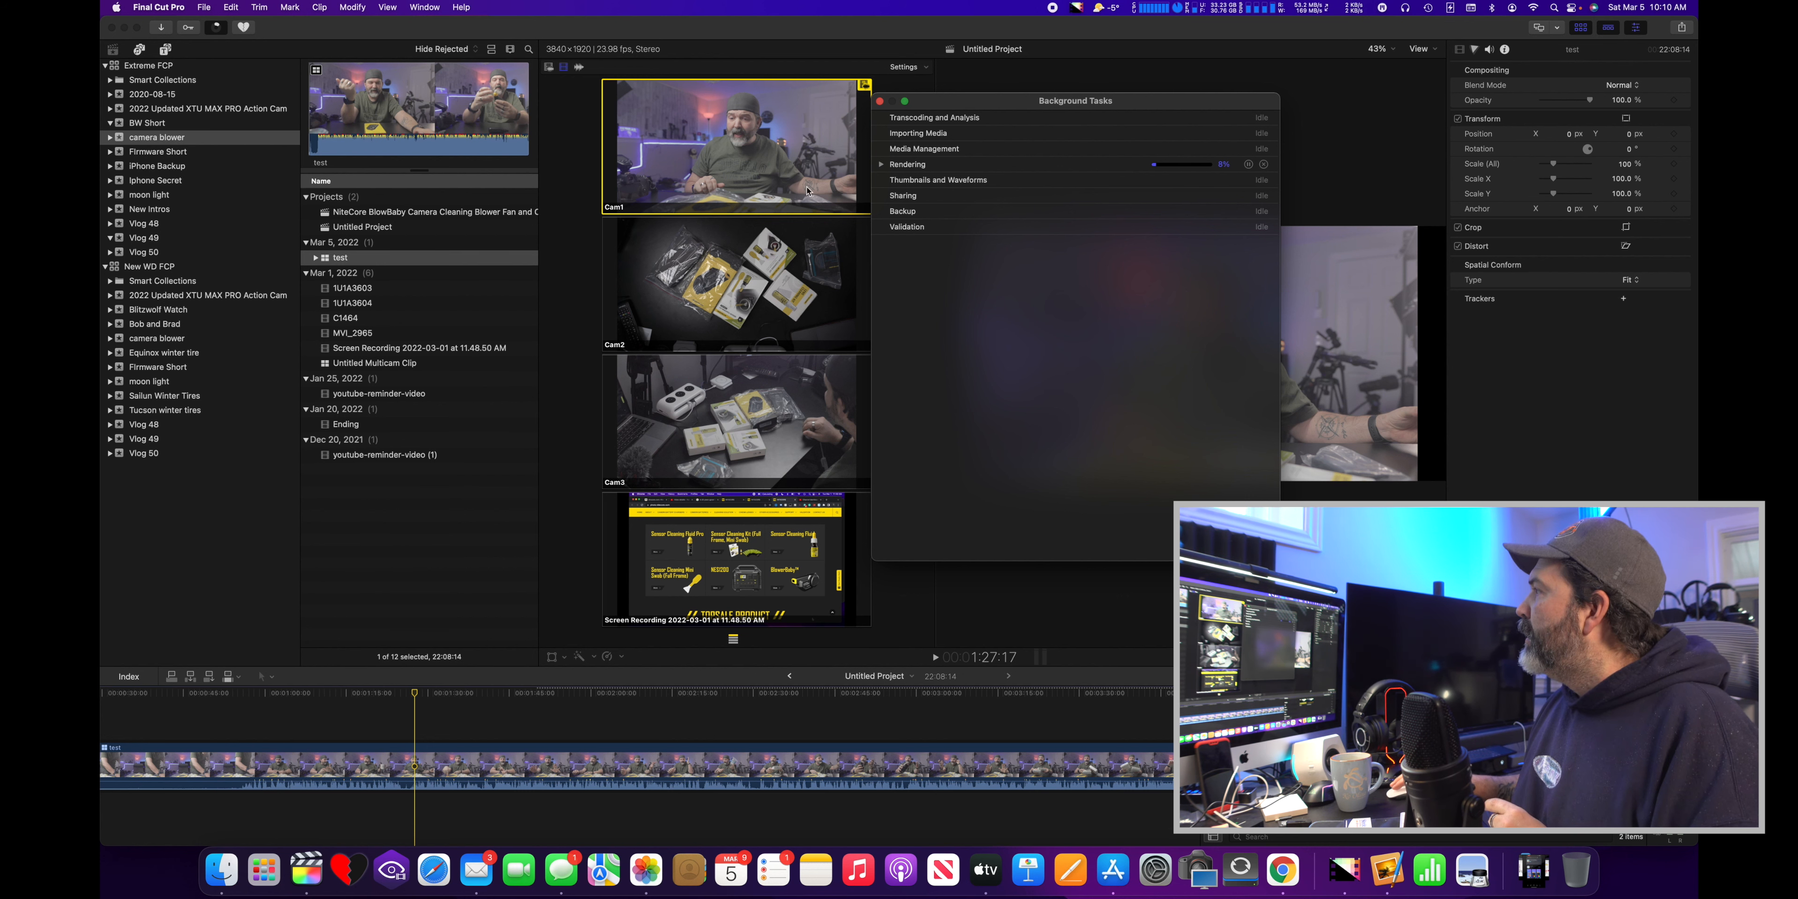
left_click(879, 101)
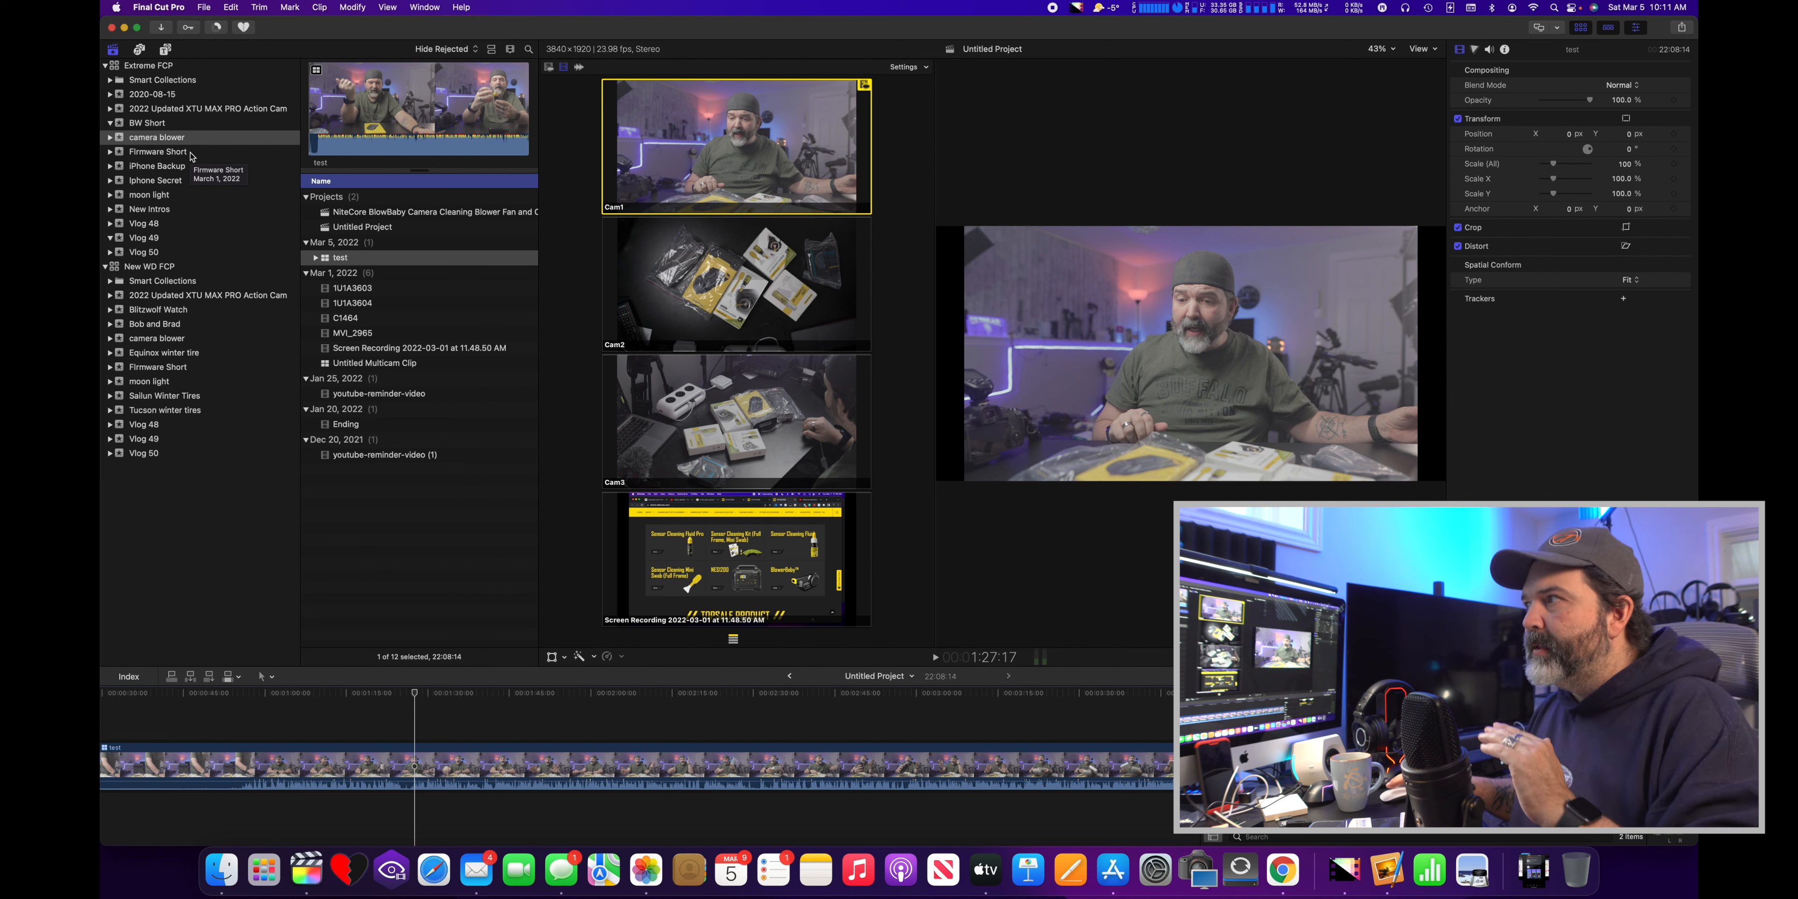
Trim about the first 56 seconds off the start of the test multicam clip in the timeline
scroll(345, 701, "left", 5)
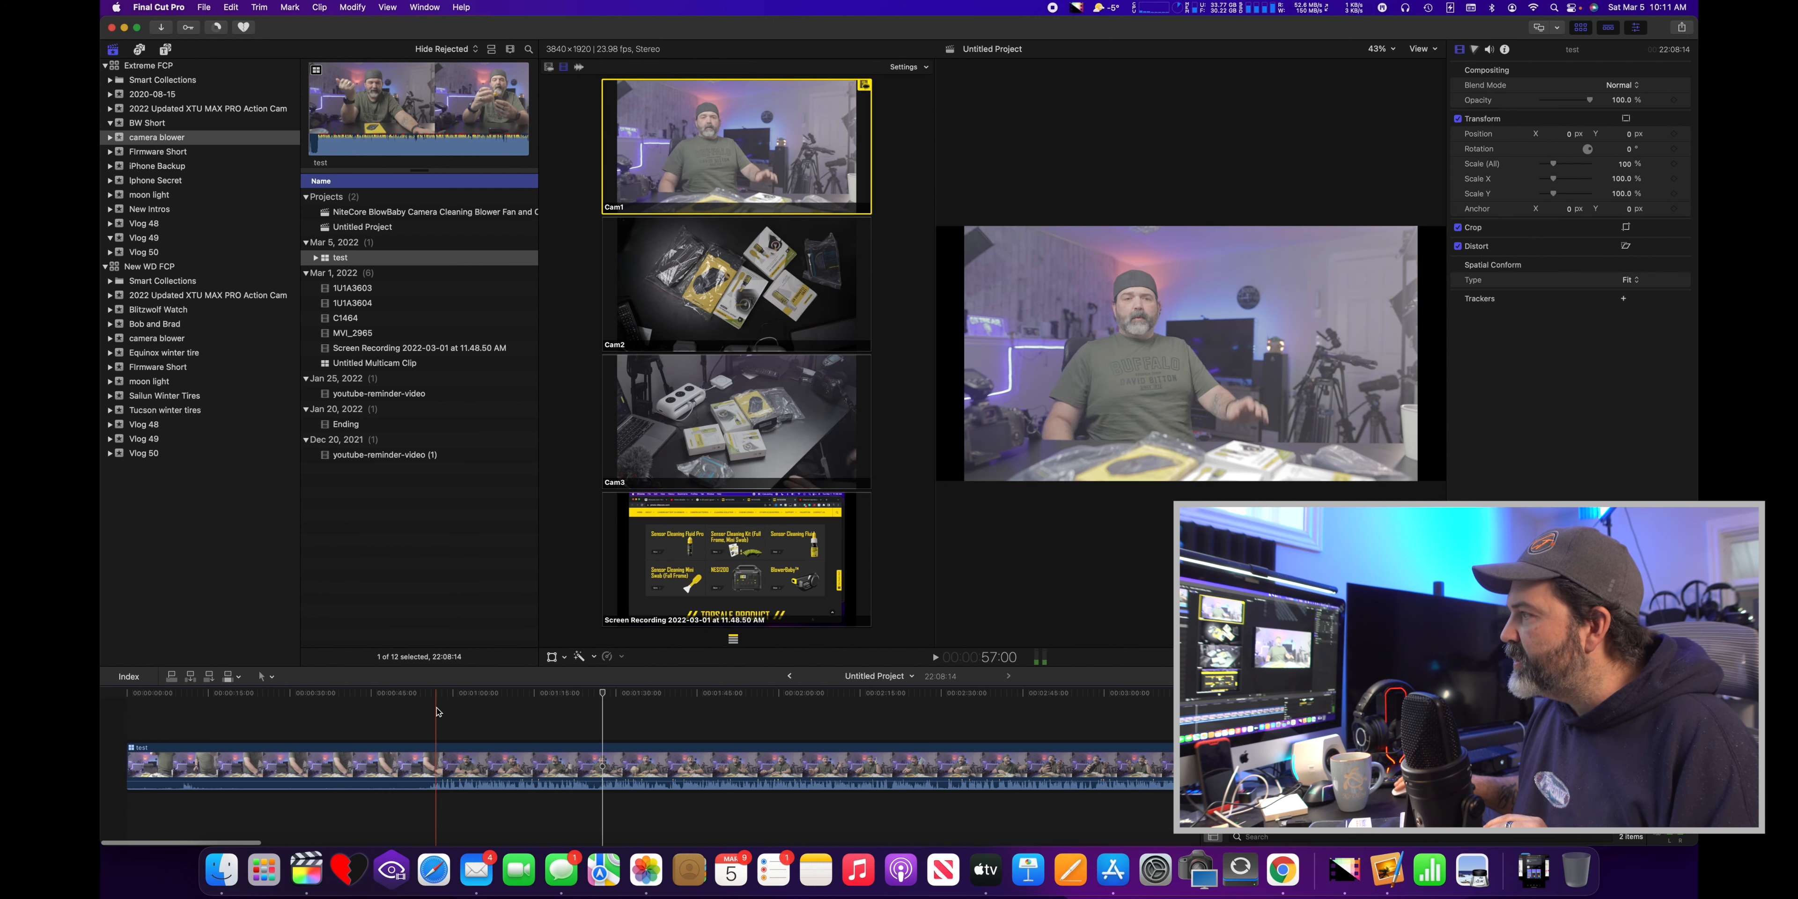
left_click(432, 712)
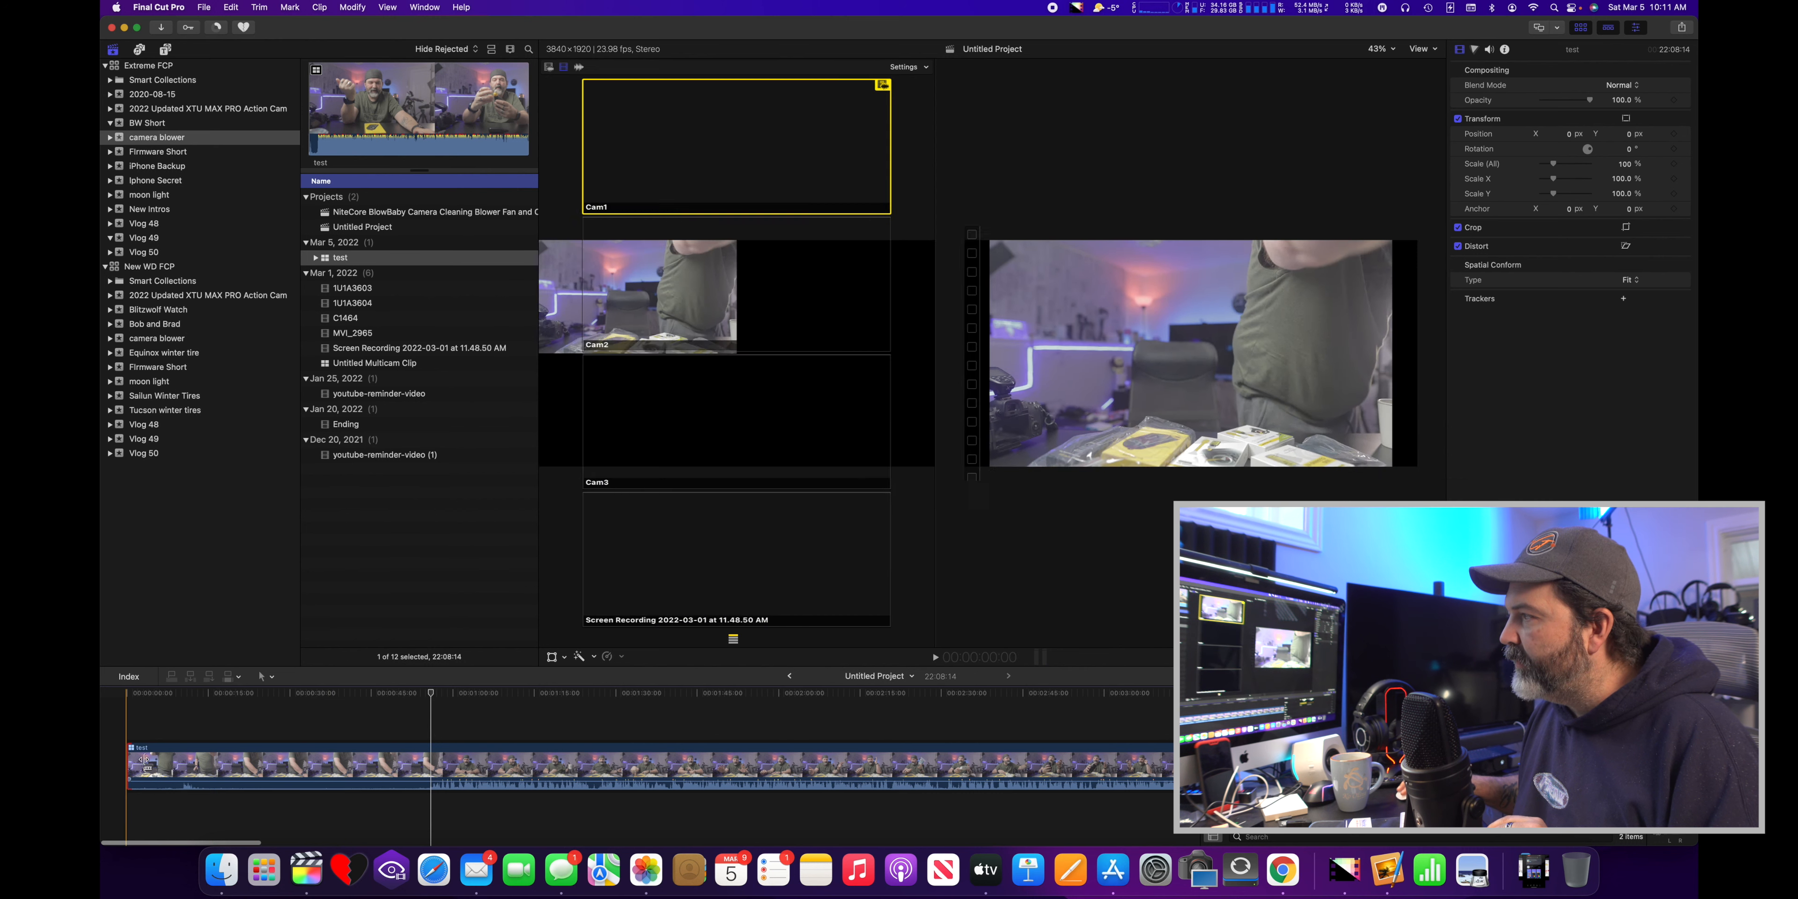
left_click_drag(143, 761, 431, 761)
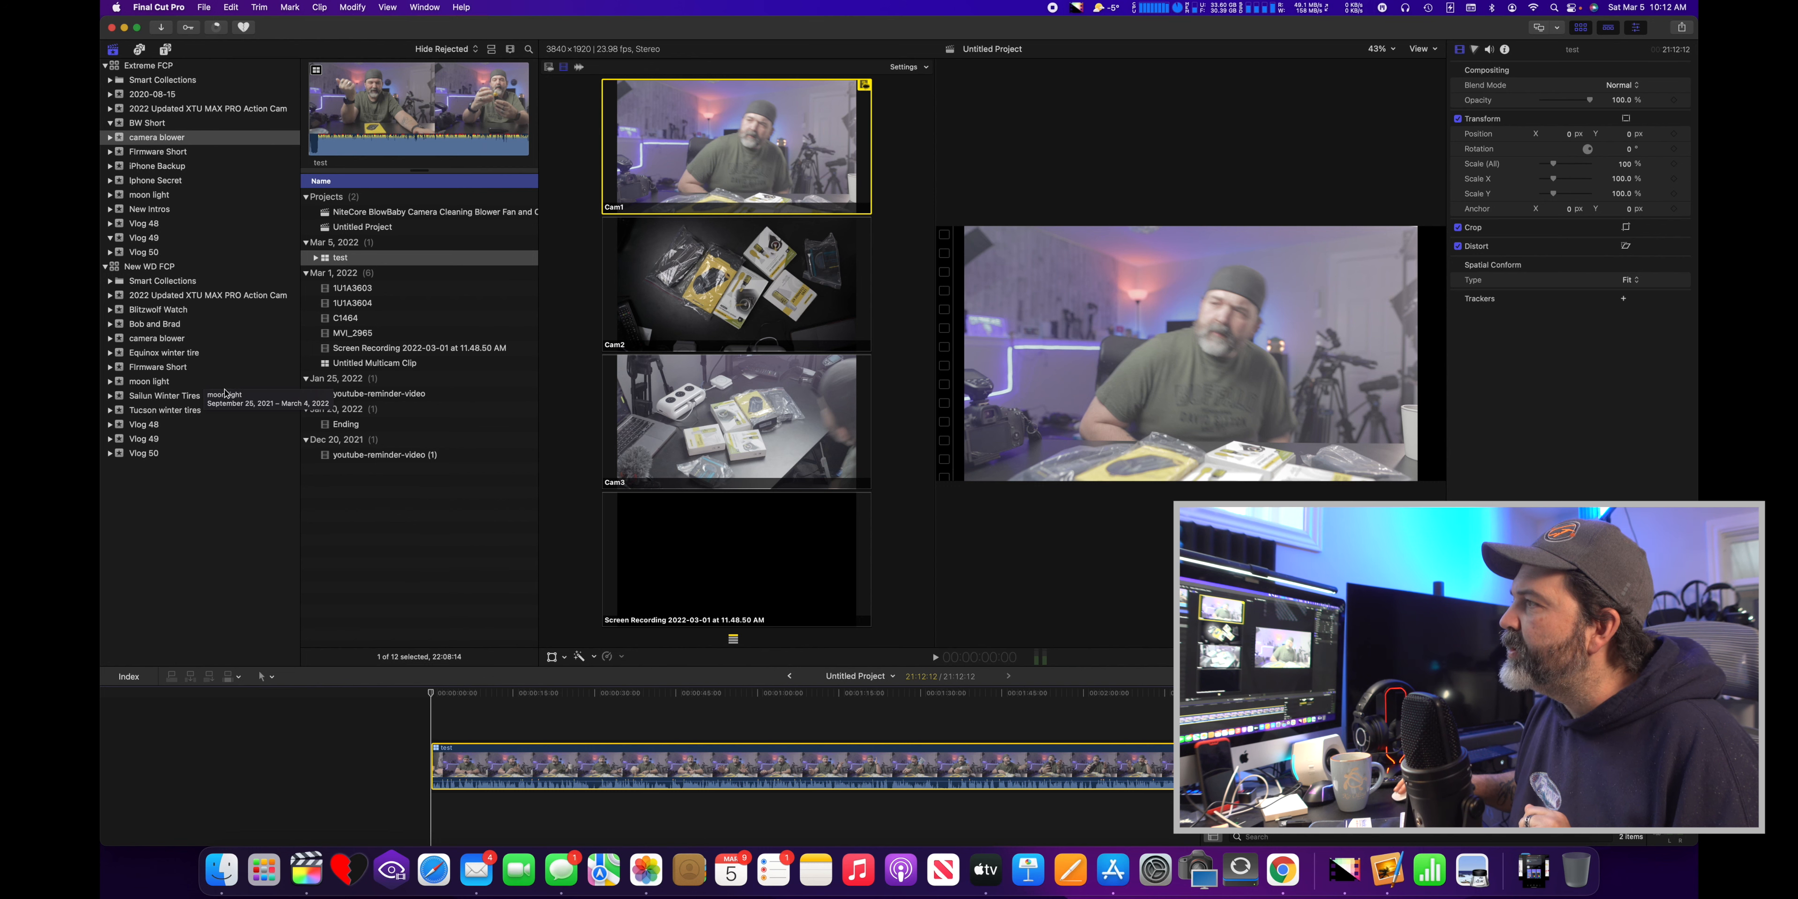
Open the finished massager project in the Bob and Brad event and copy the first multicam clip of its timeline
left_click(156, 324)
left_click(380, 211)
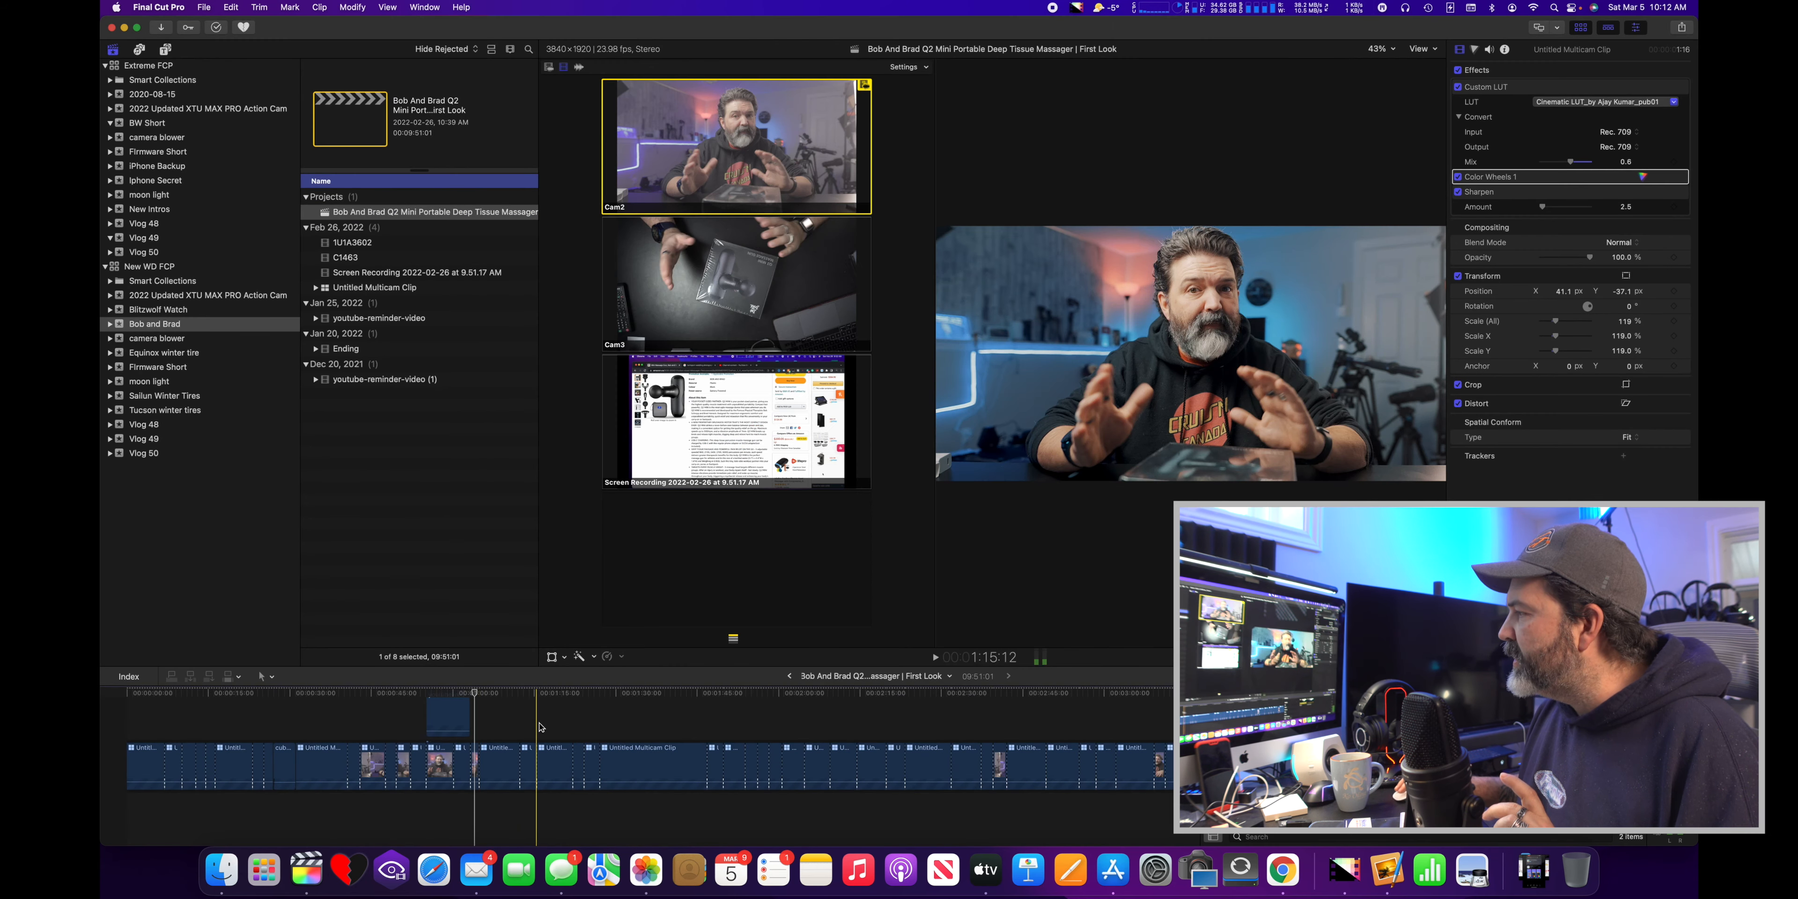
left_click(323, 728)
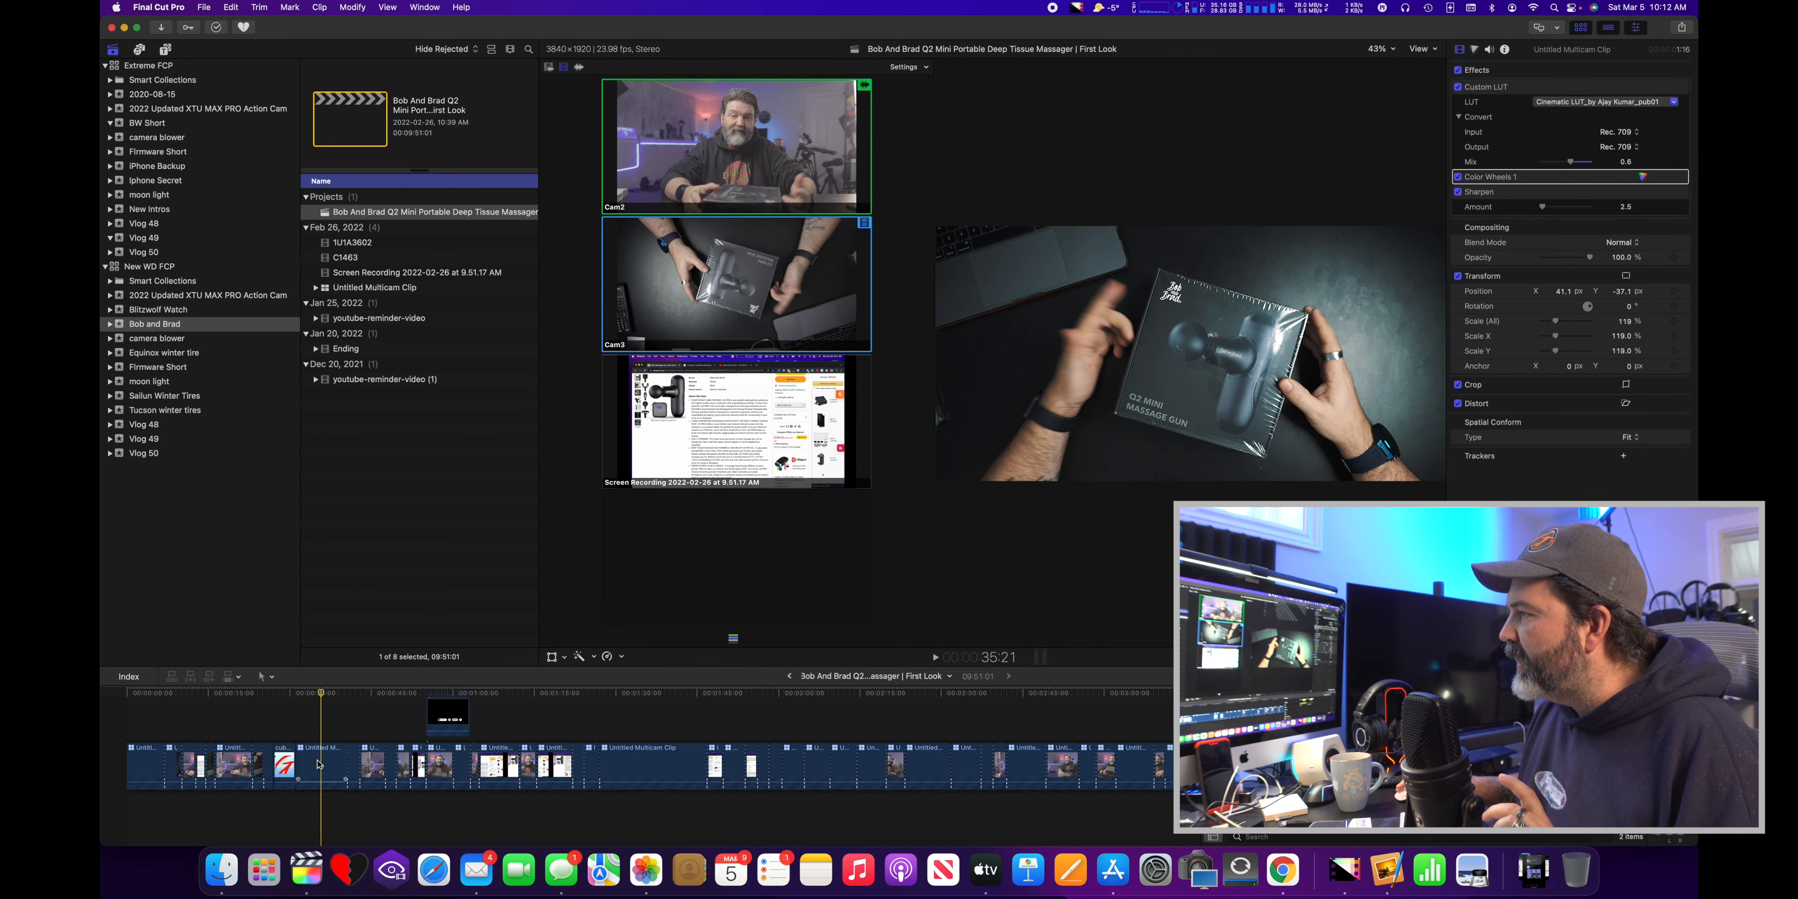
left_click(141, 751)
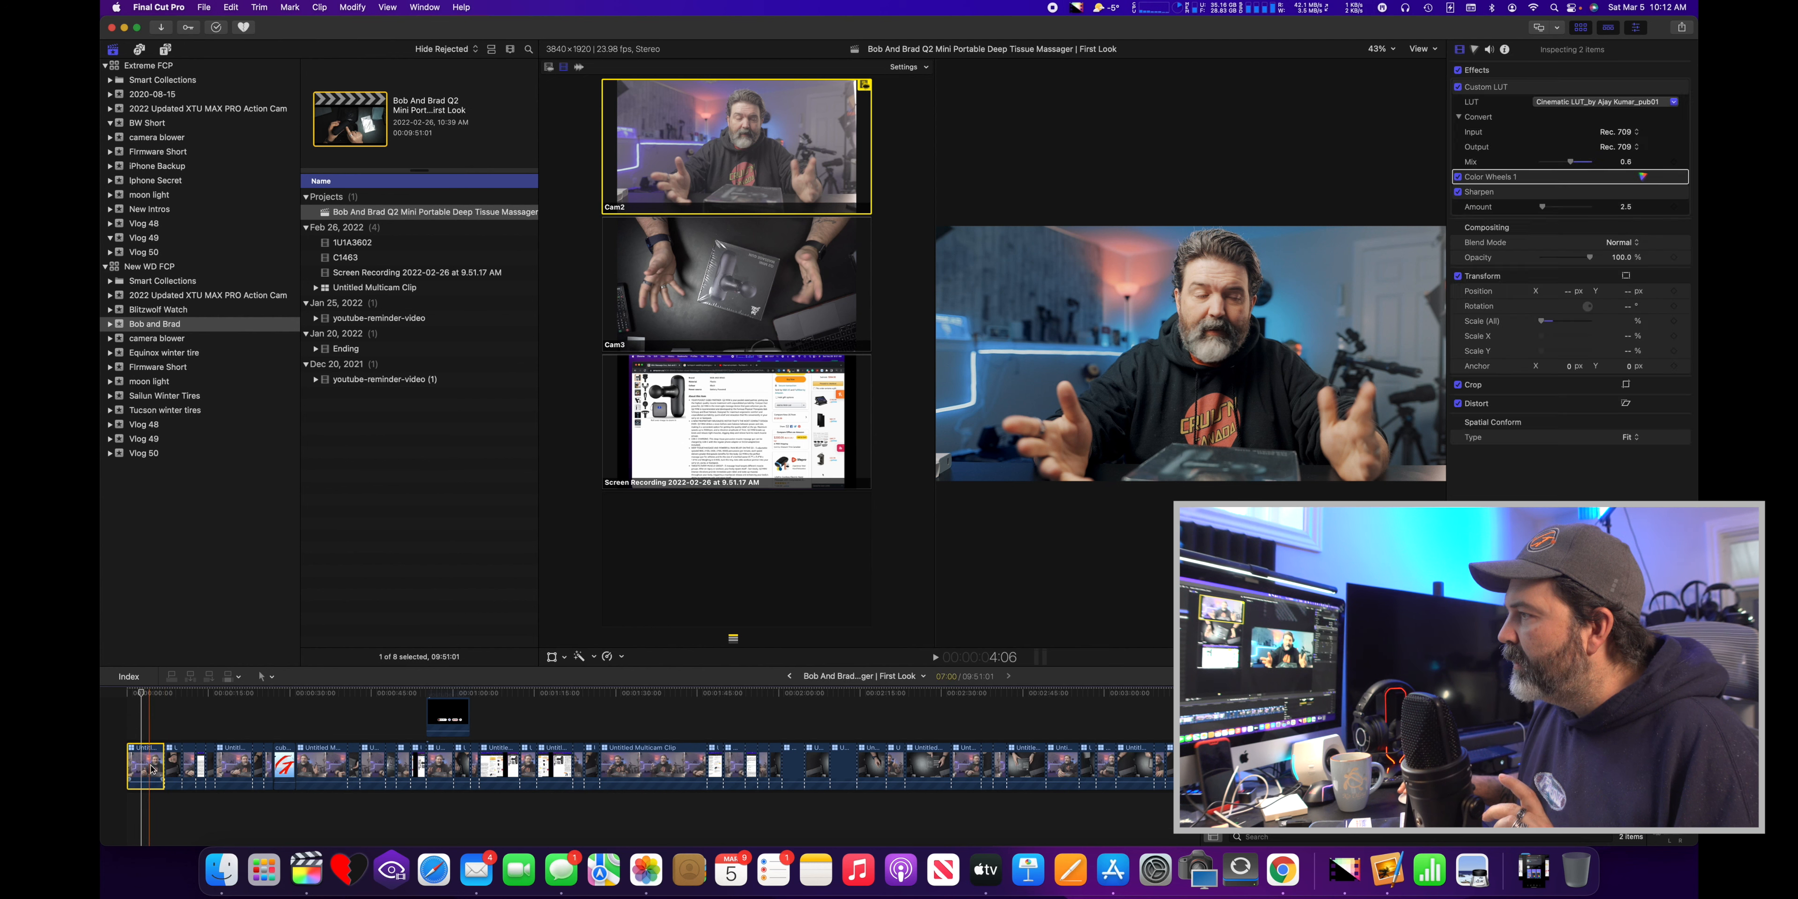
left_click(144, 723)
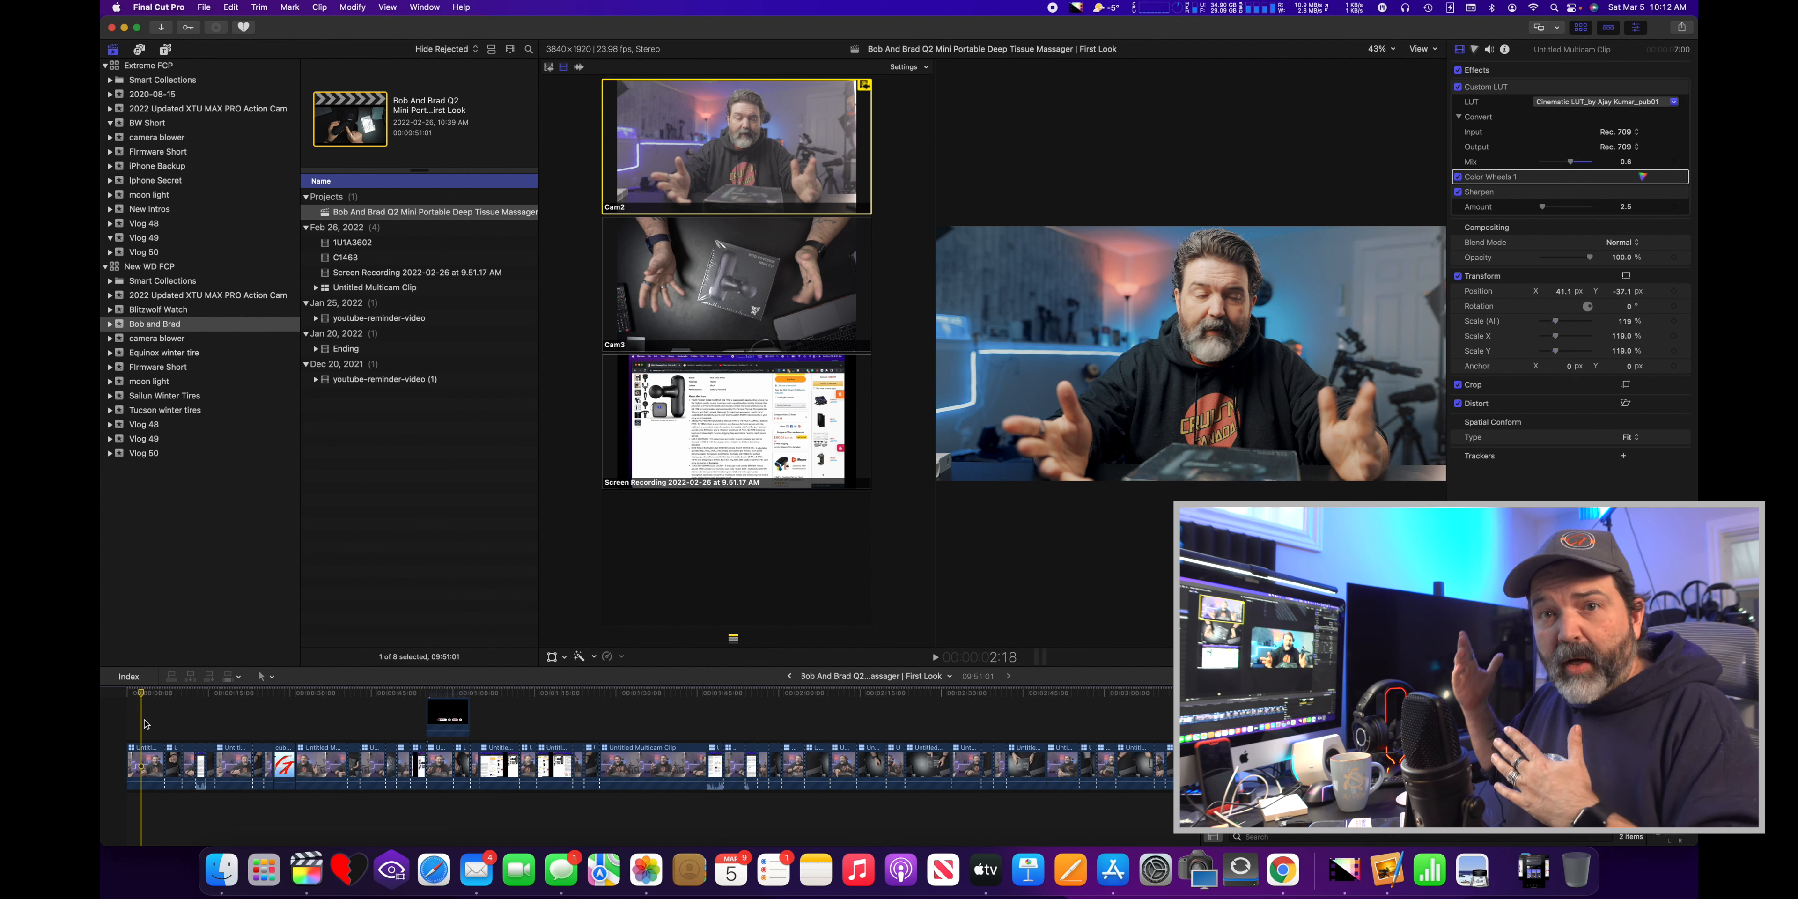
left_click(148, 761)
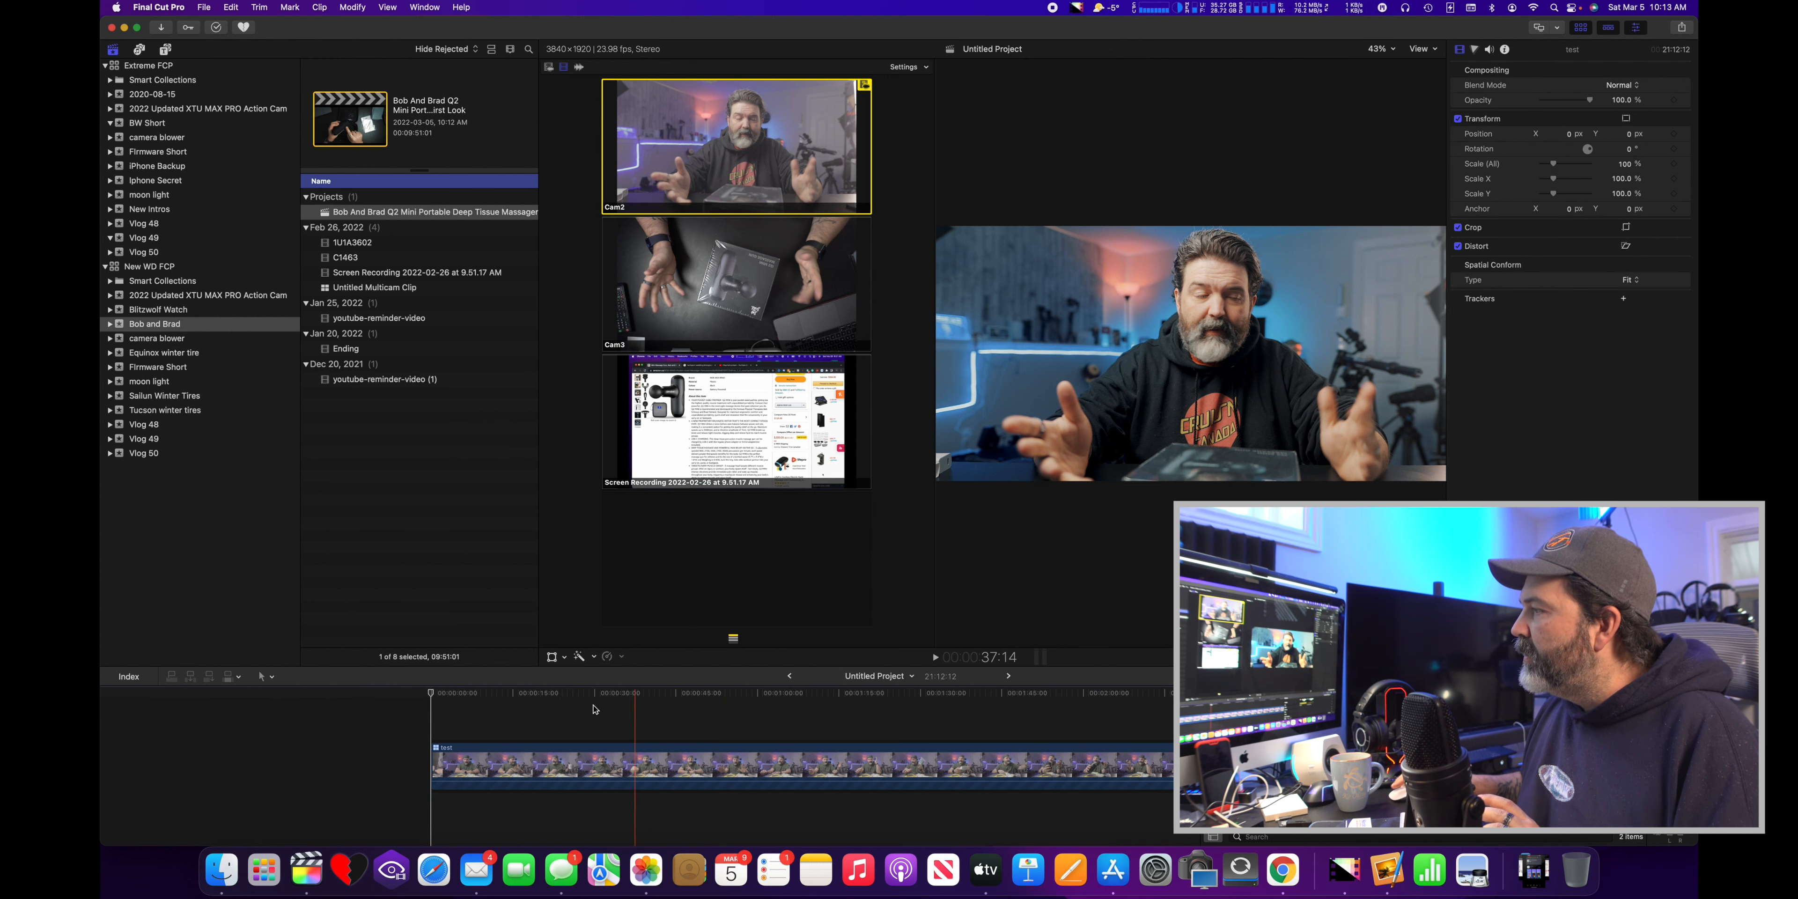
Paste the copied effects, position, scale and volume attributes onto the Cam1 test clip in Untitled Project, and return to its start
left_click(489, 762)
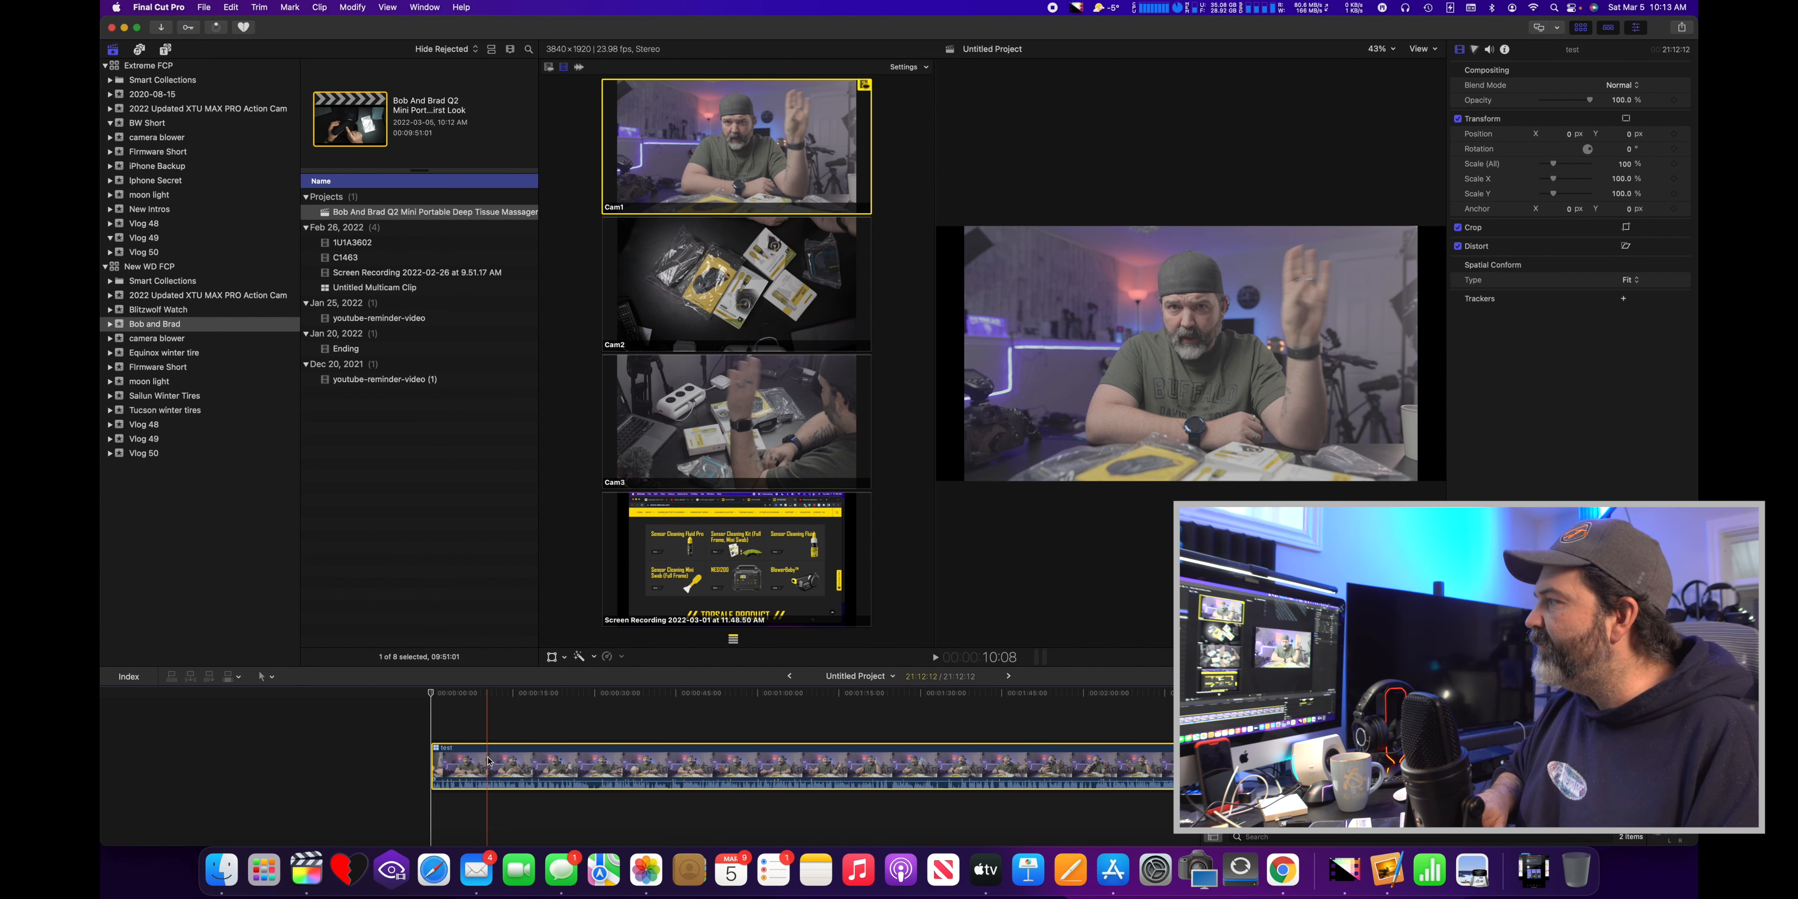
key("super+shift+v")
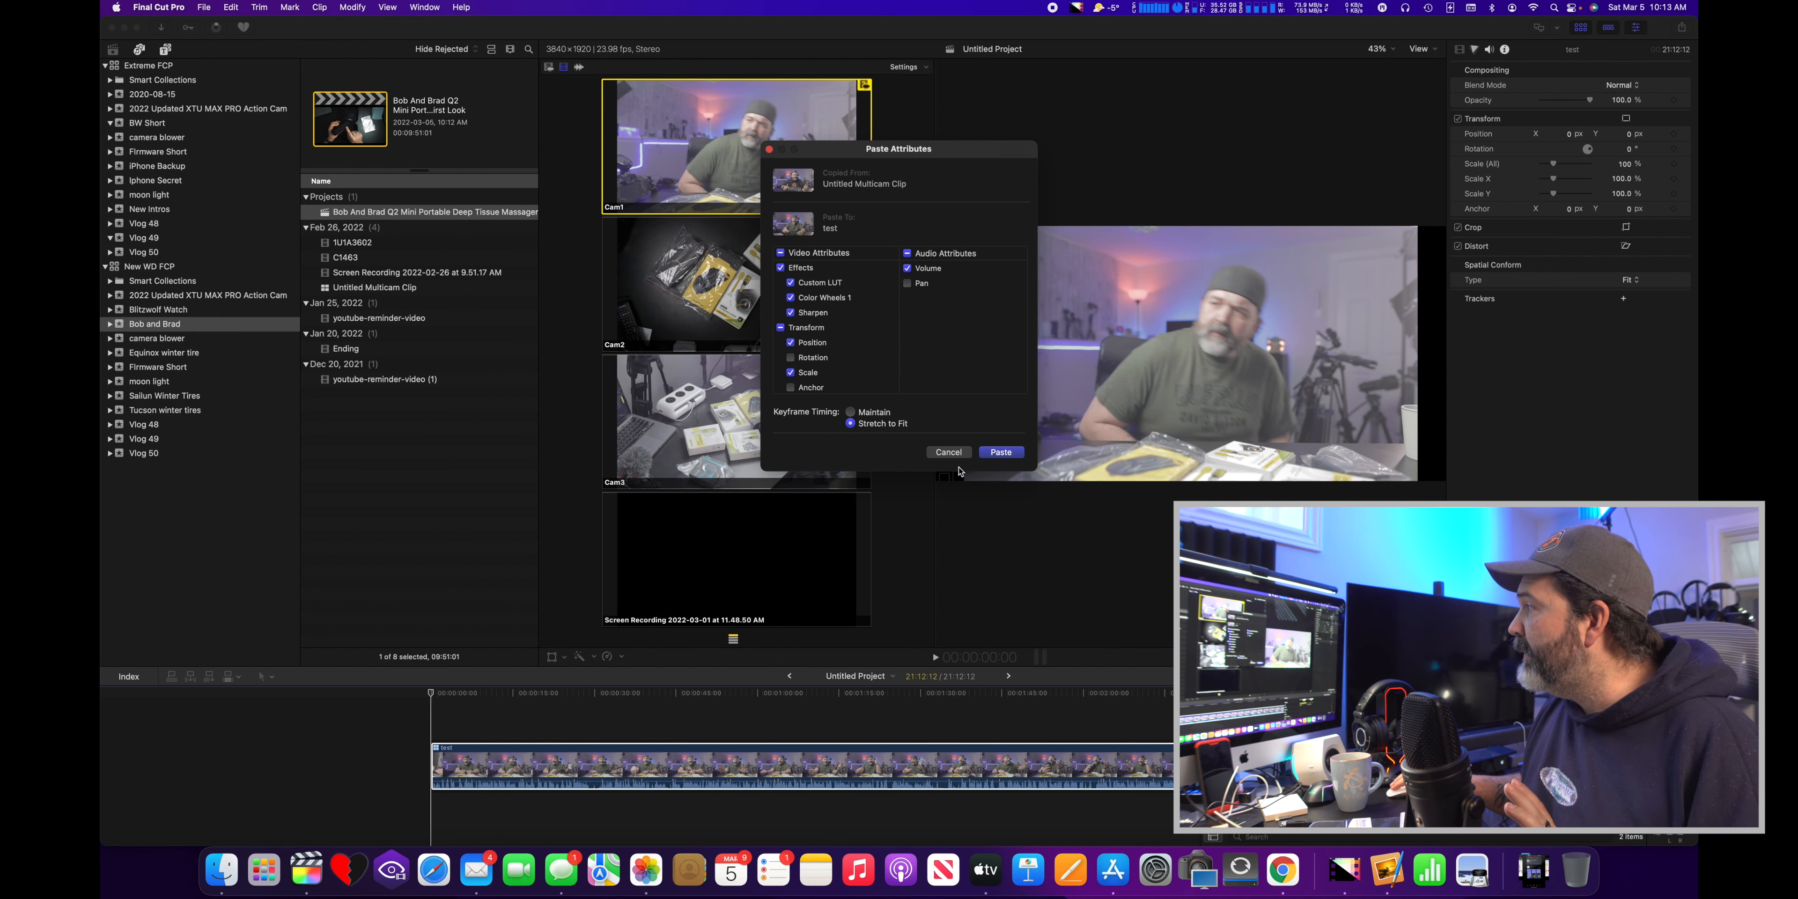
left_click(1001, 452)
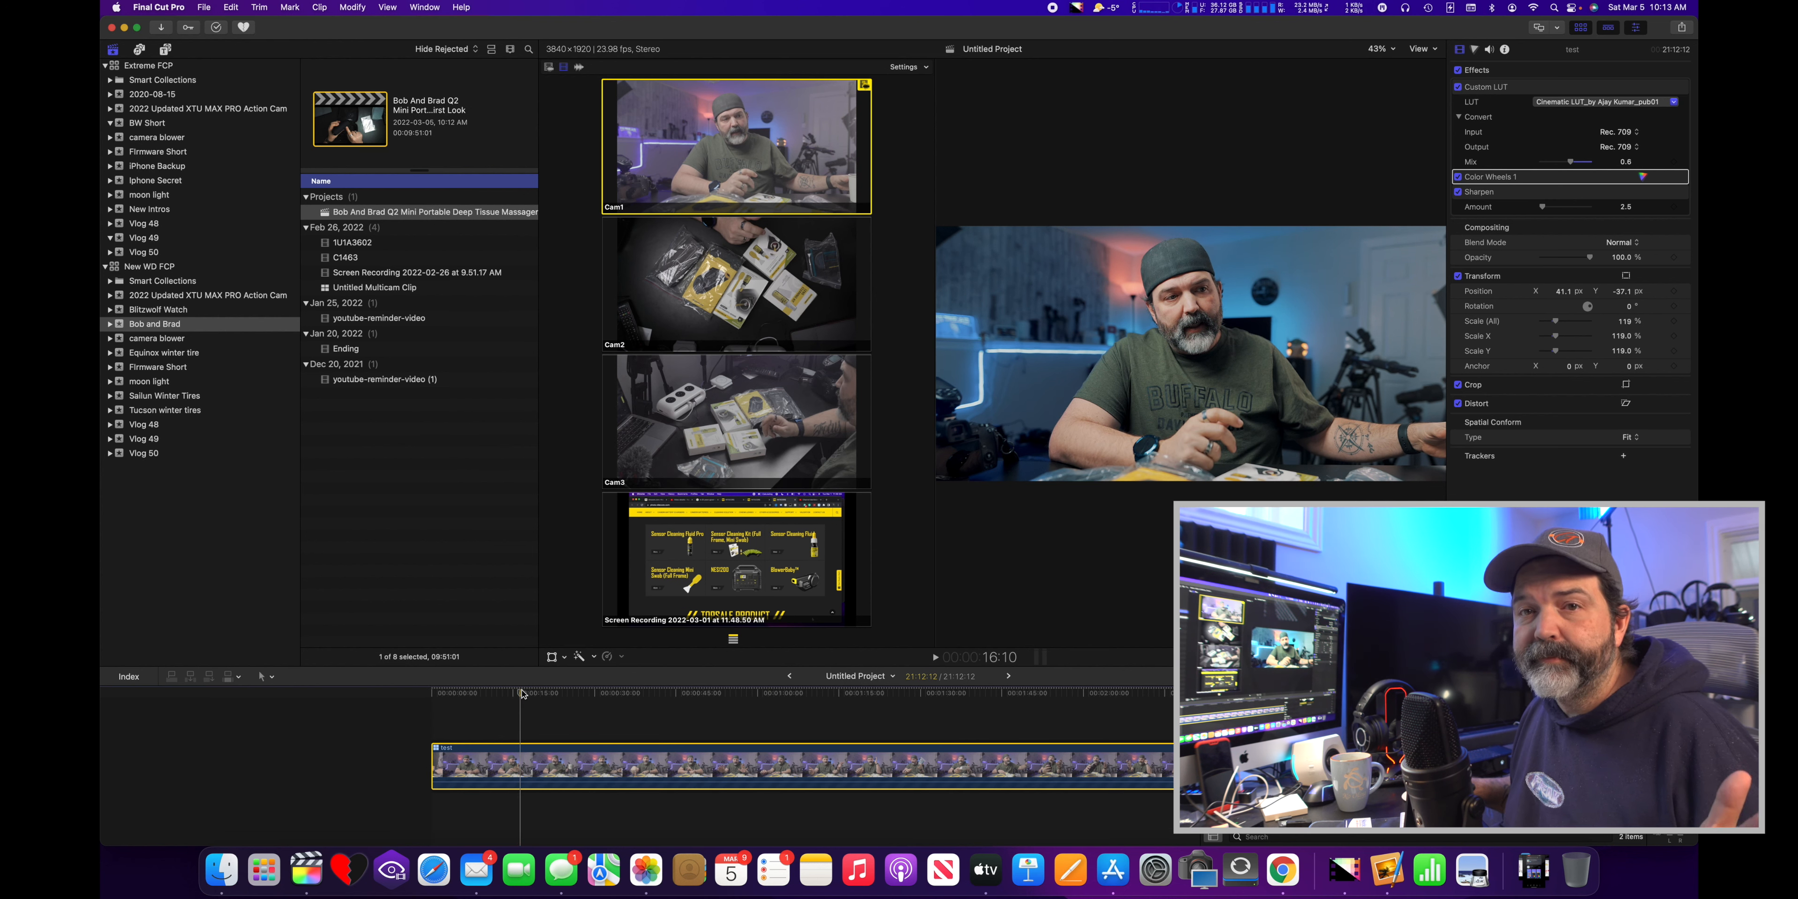
left_click_drag(523, 694, 431, 694)
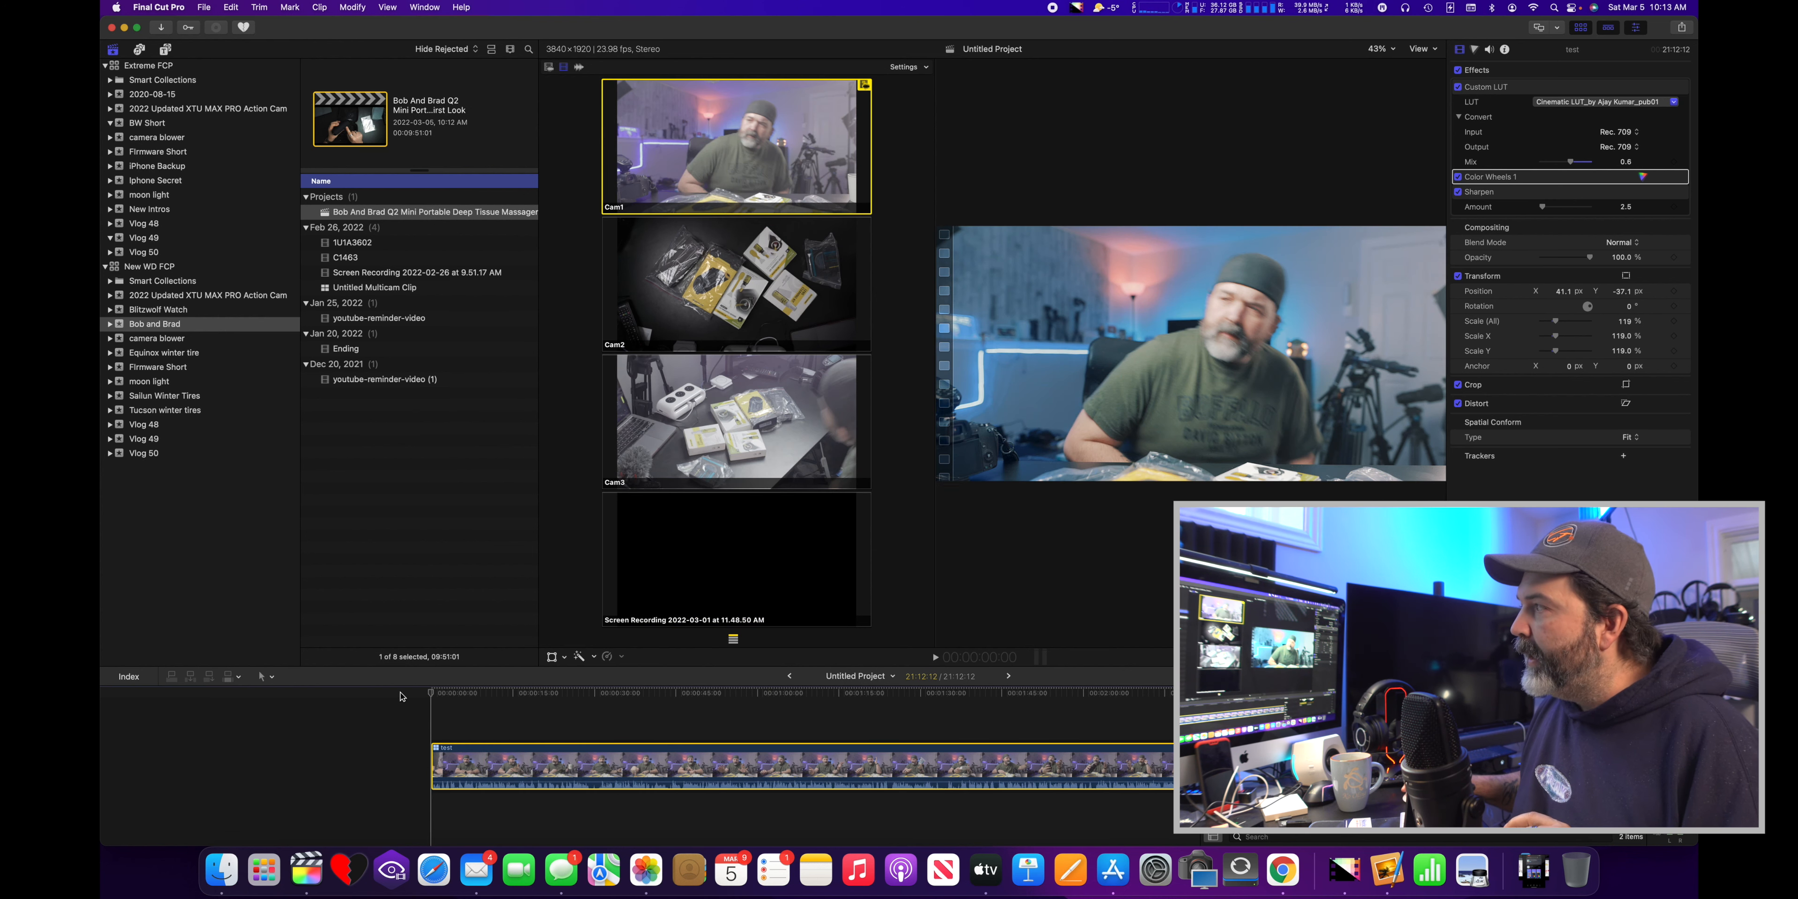
Switch the test clip to the Cam3 angle and paste the copied effects, position, scale and volume attributes onto it
left_click(725, 432)
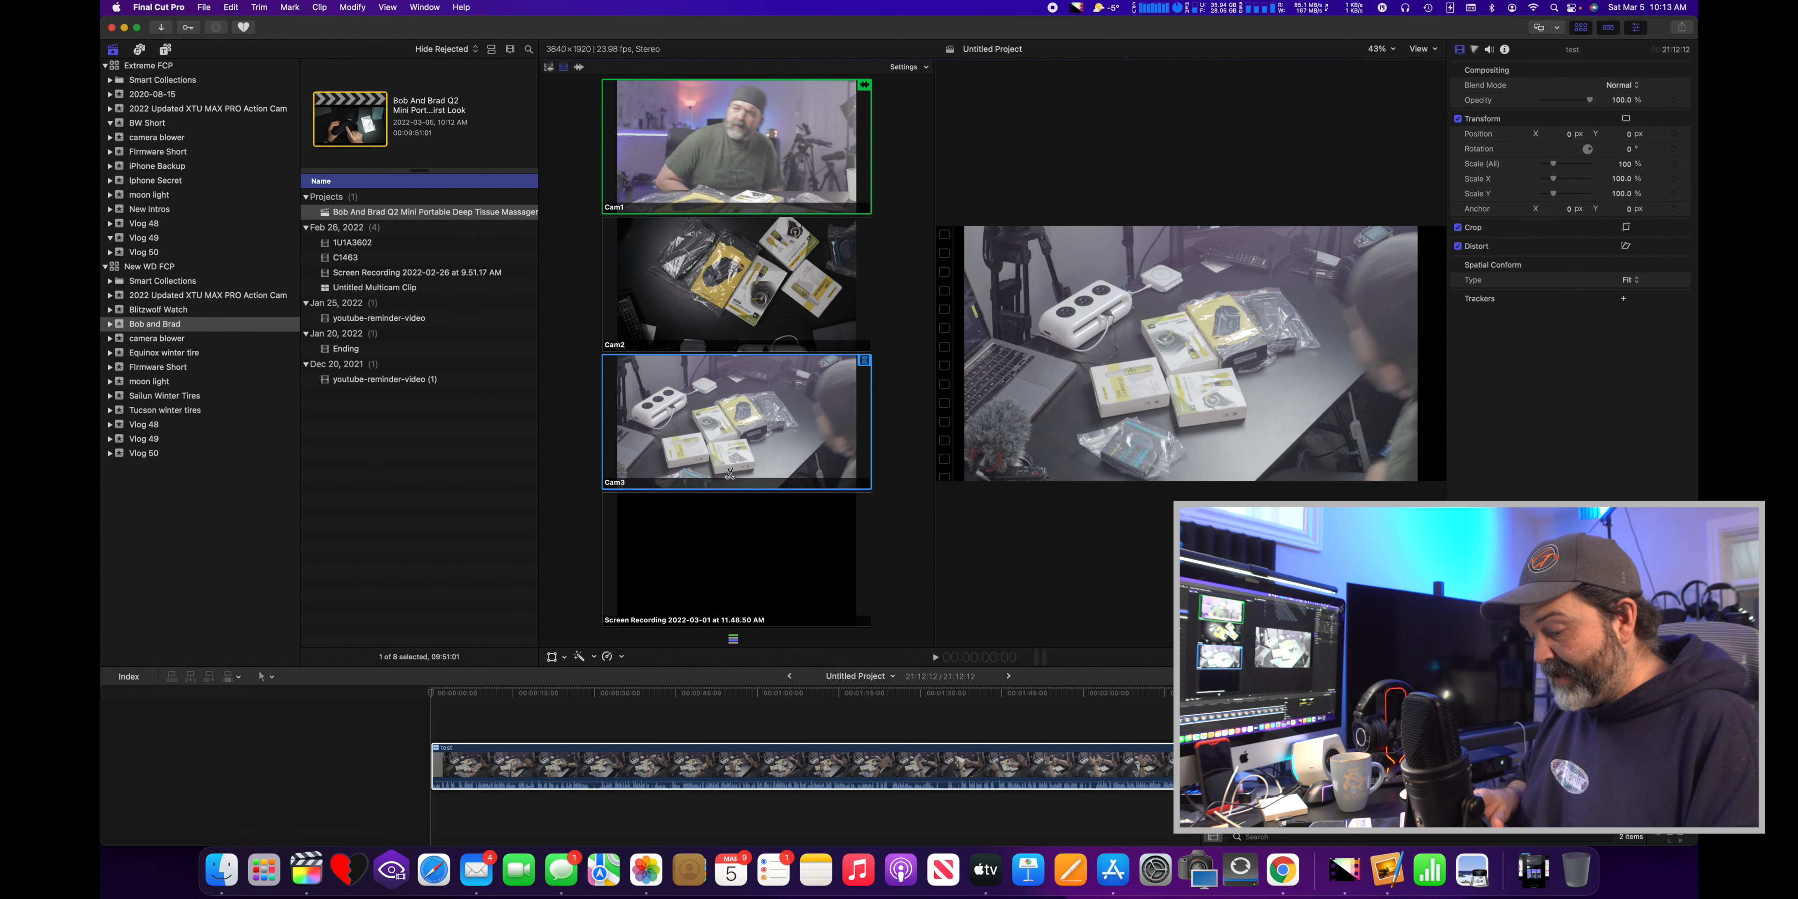
key("super+shift+v")
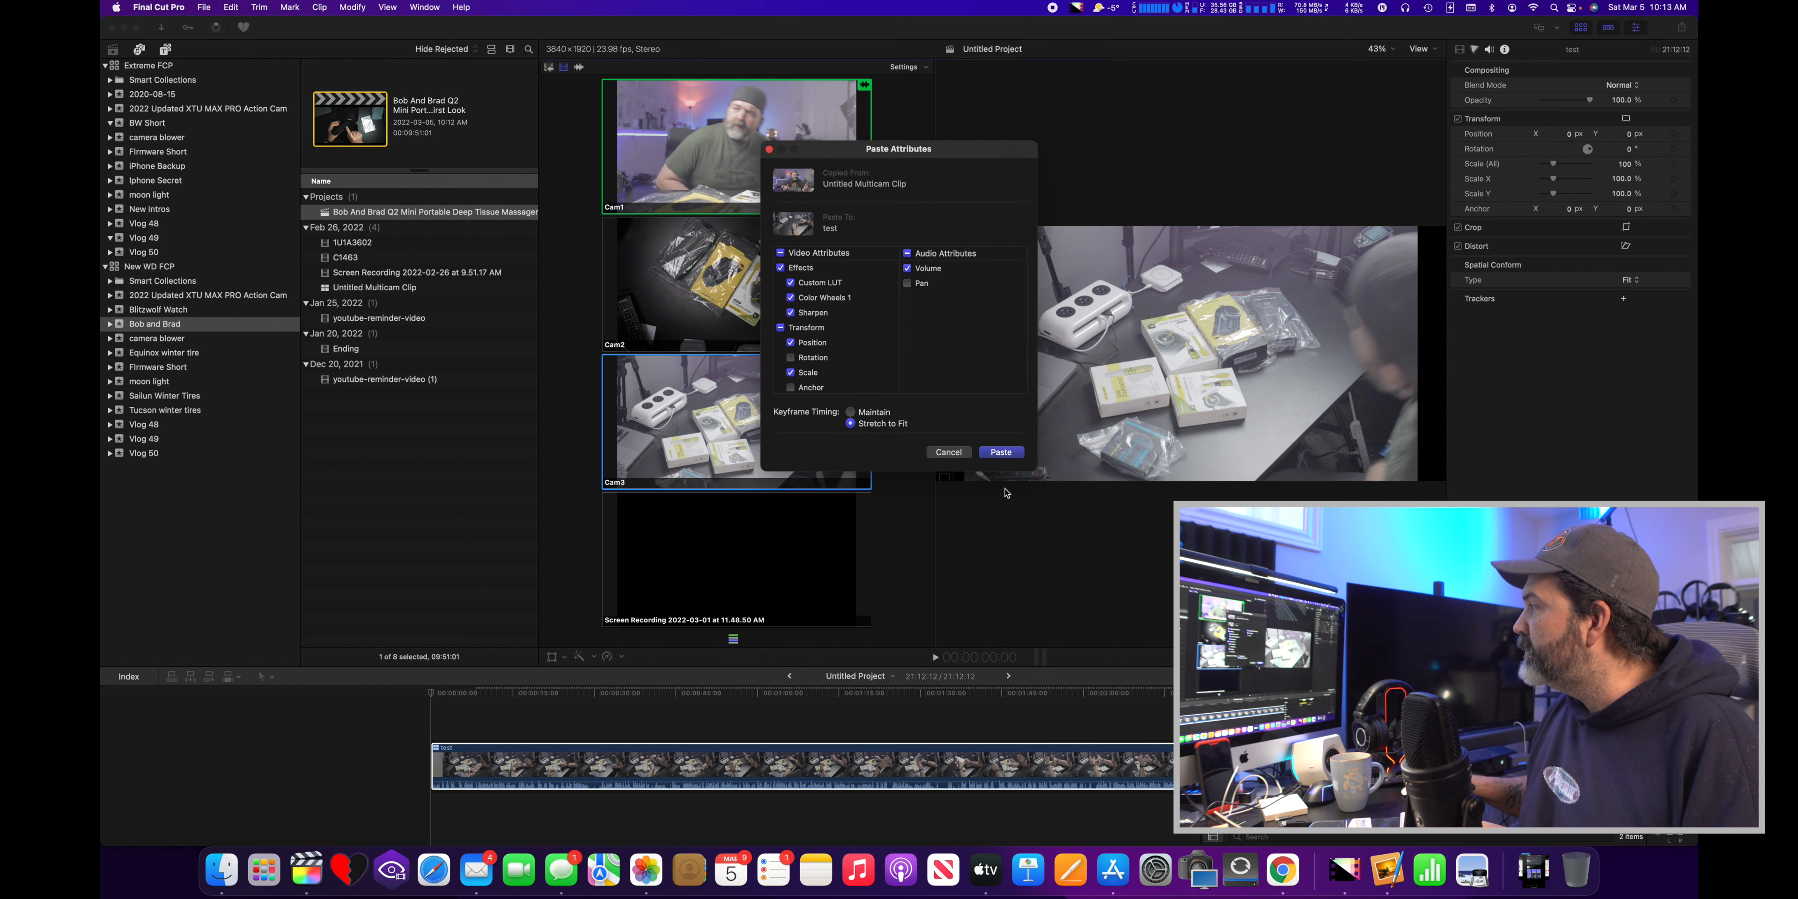
left_click(1017, 450)
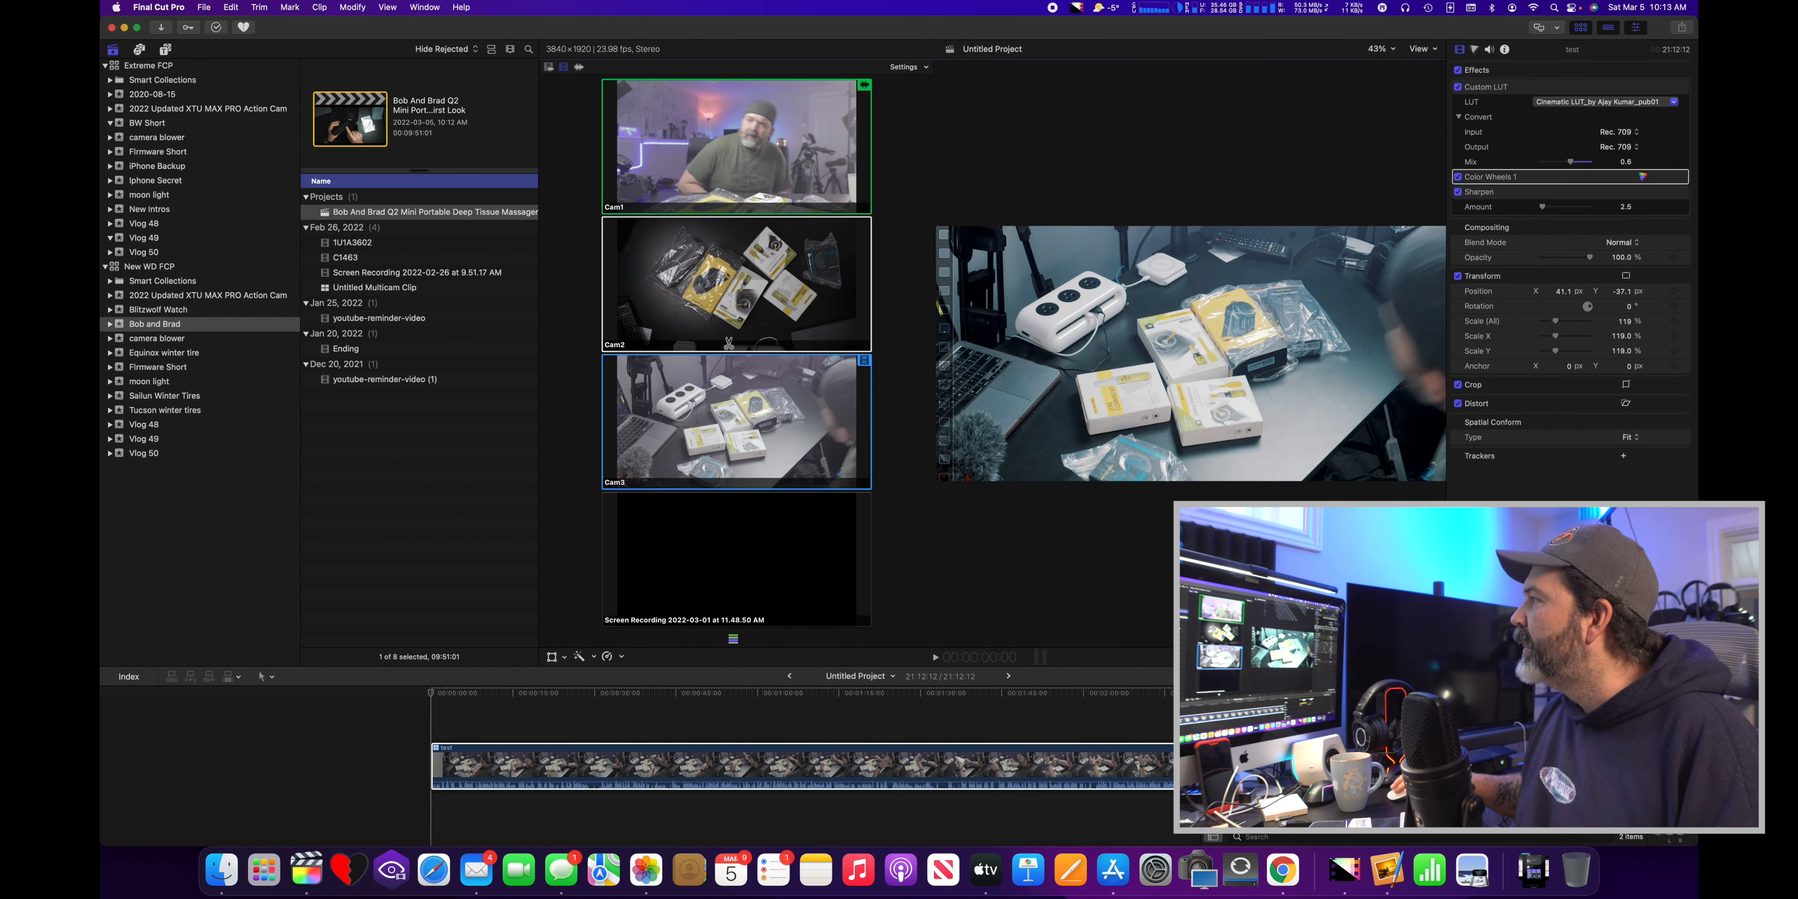
Switch the test clip to Cam2 and paste only the Custom LUT, Sharpen, Scale and Volume attributes onto it
left_click(728, 316)
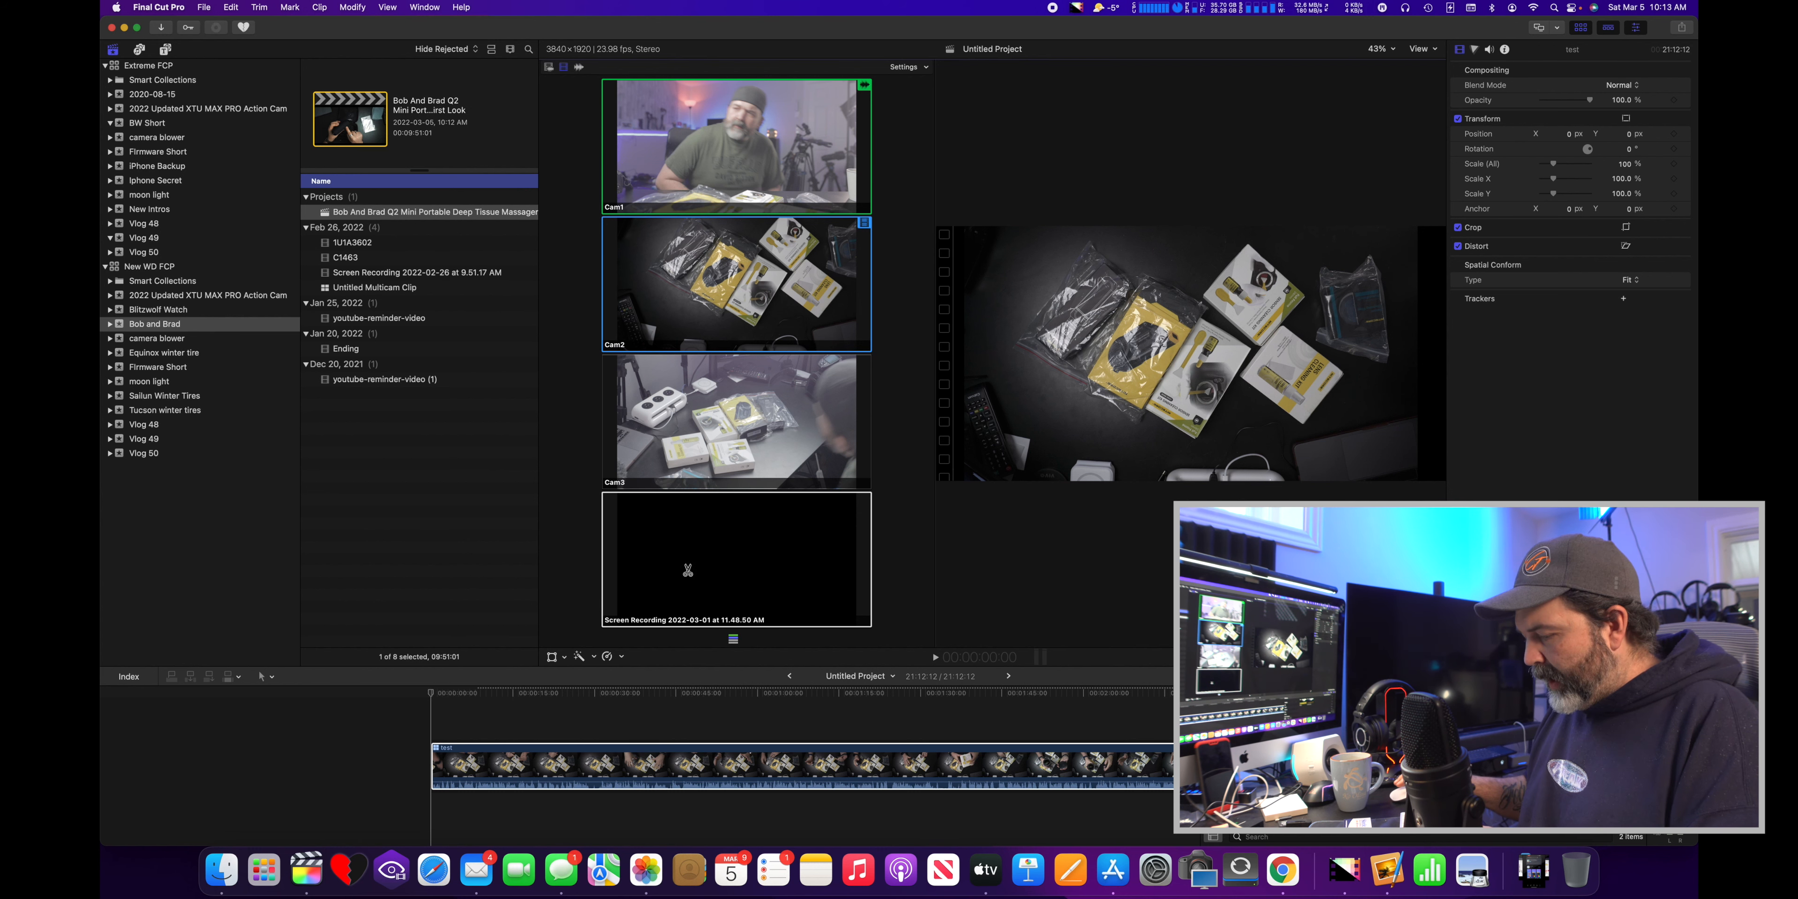
key("super+shift+v")
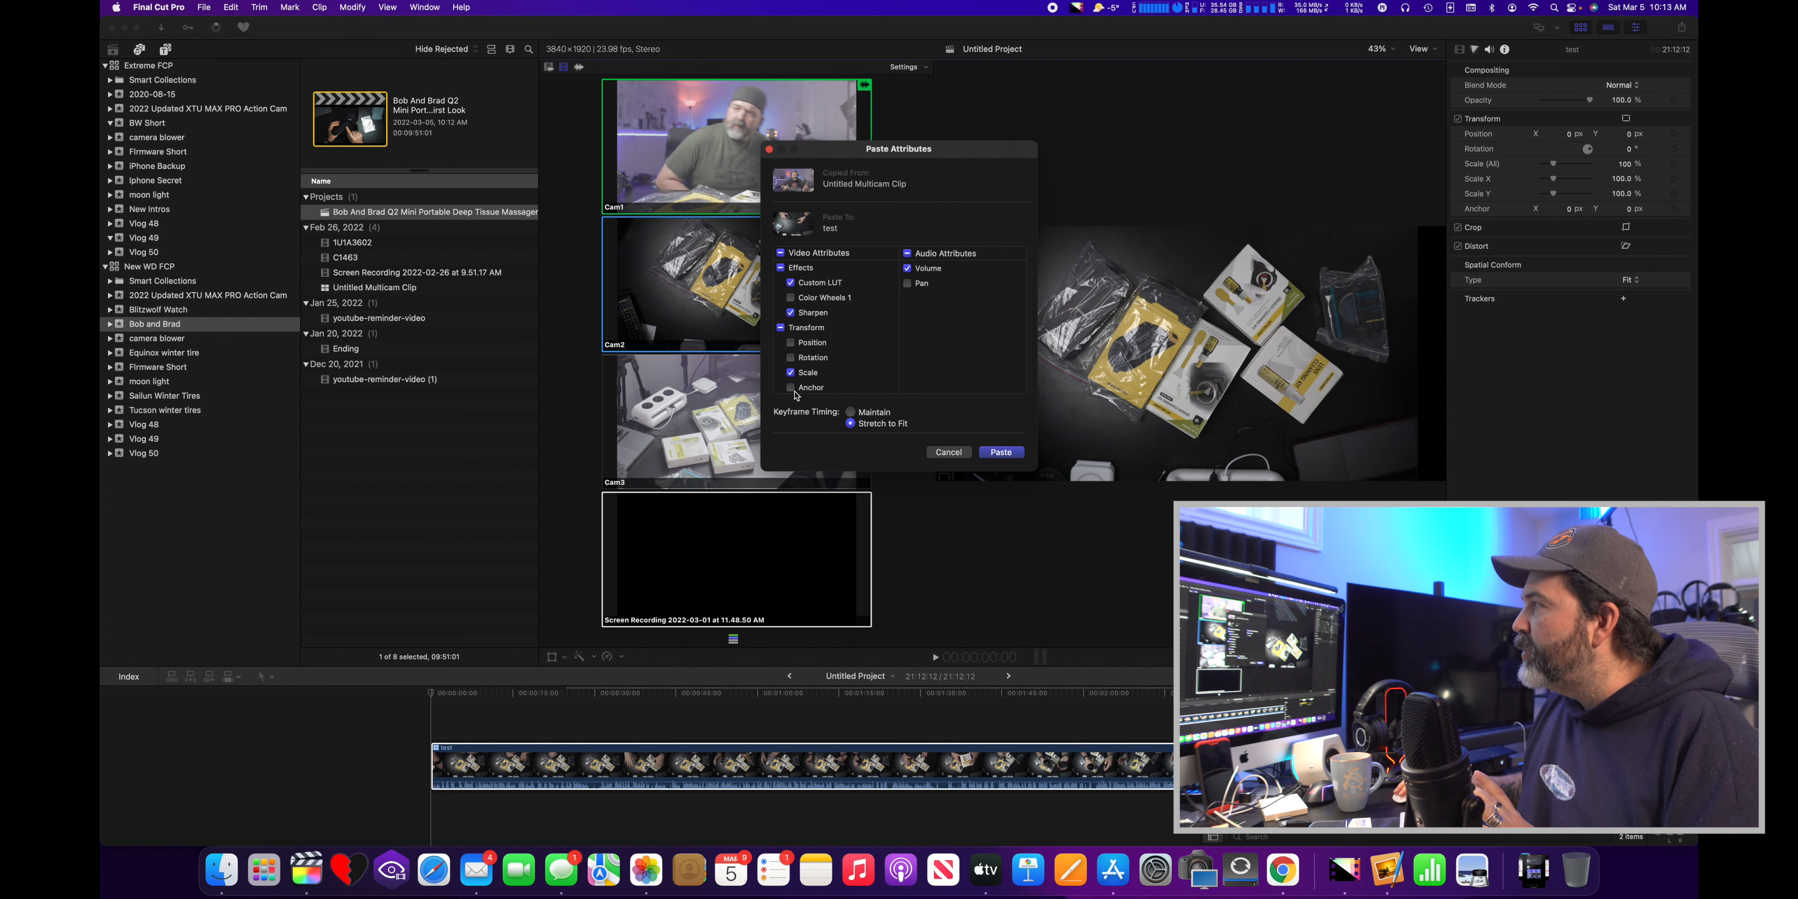
left_click(1001, 452)
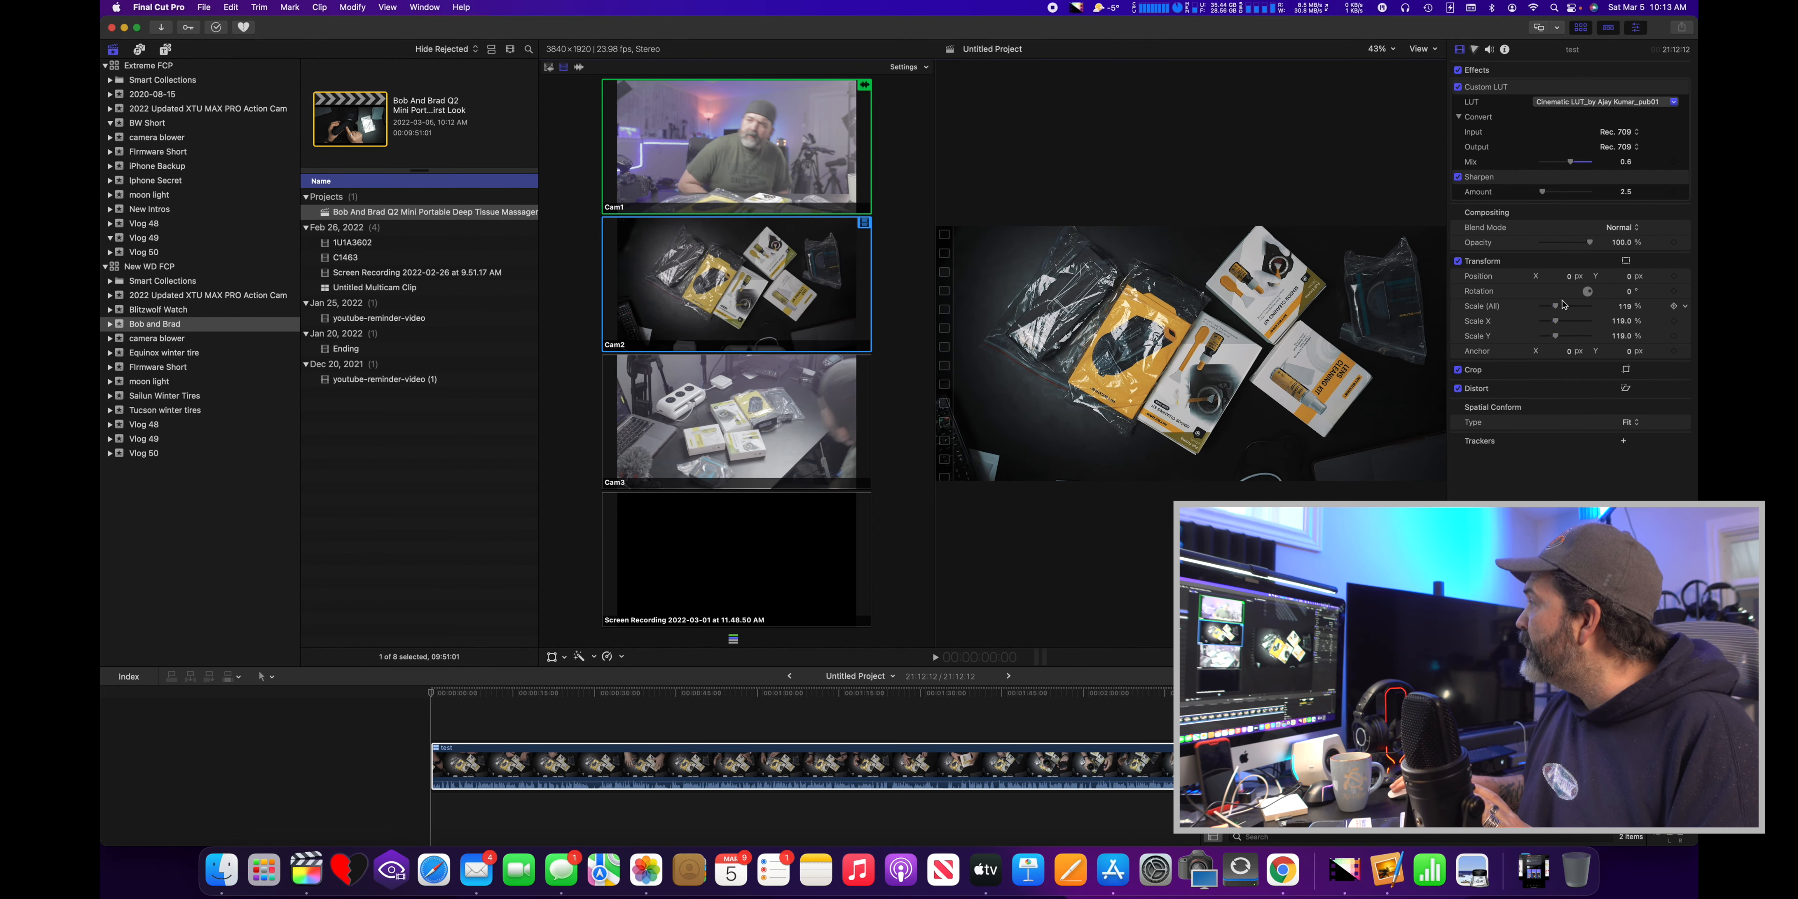
Rotate the Cam2 image by 180° and nudge its framing slightly with the Transform tool
left_click(1633, 293)
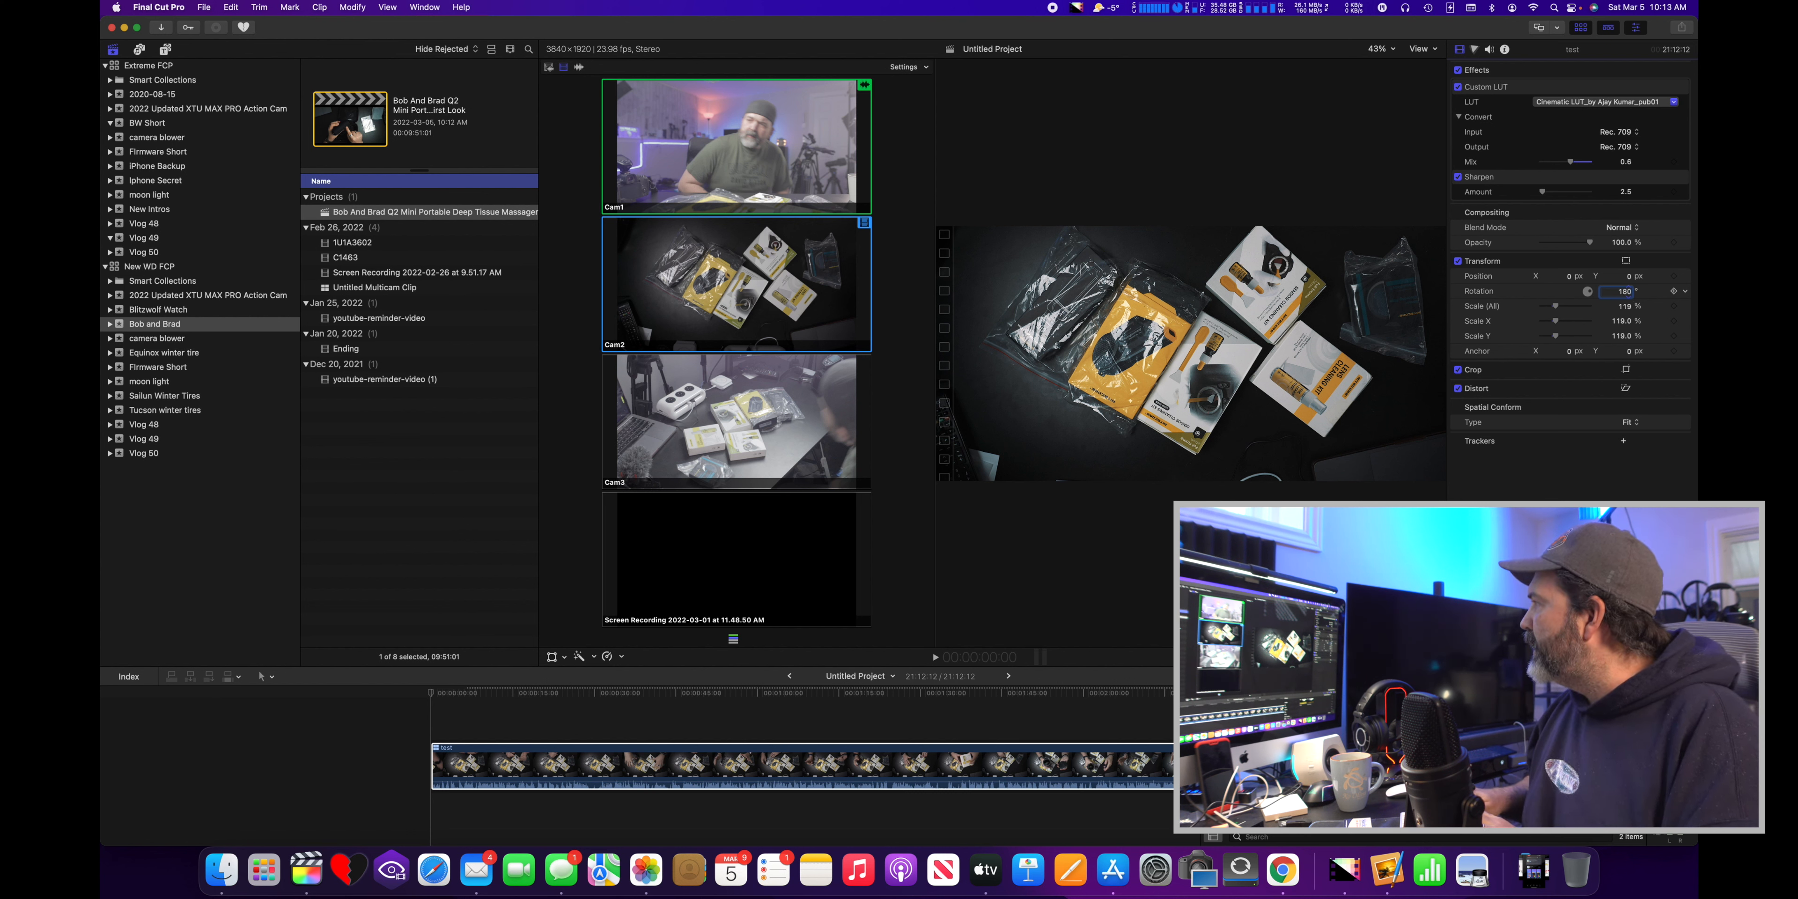
type("180")
key("Return")
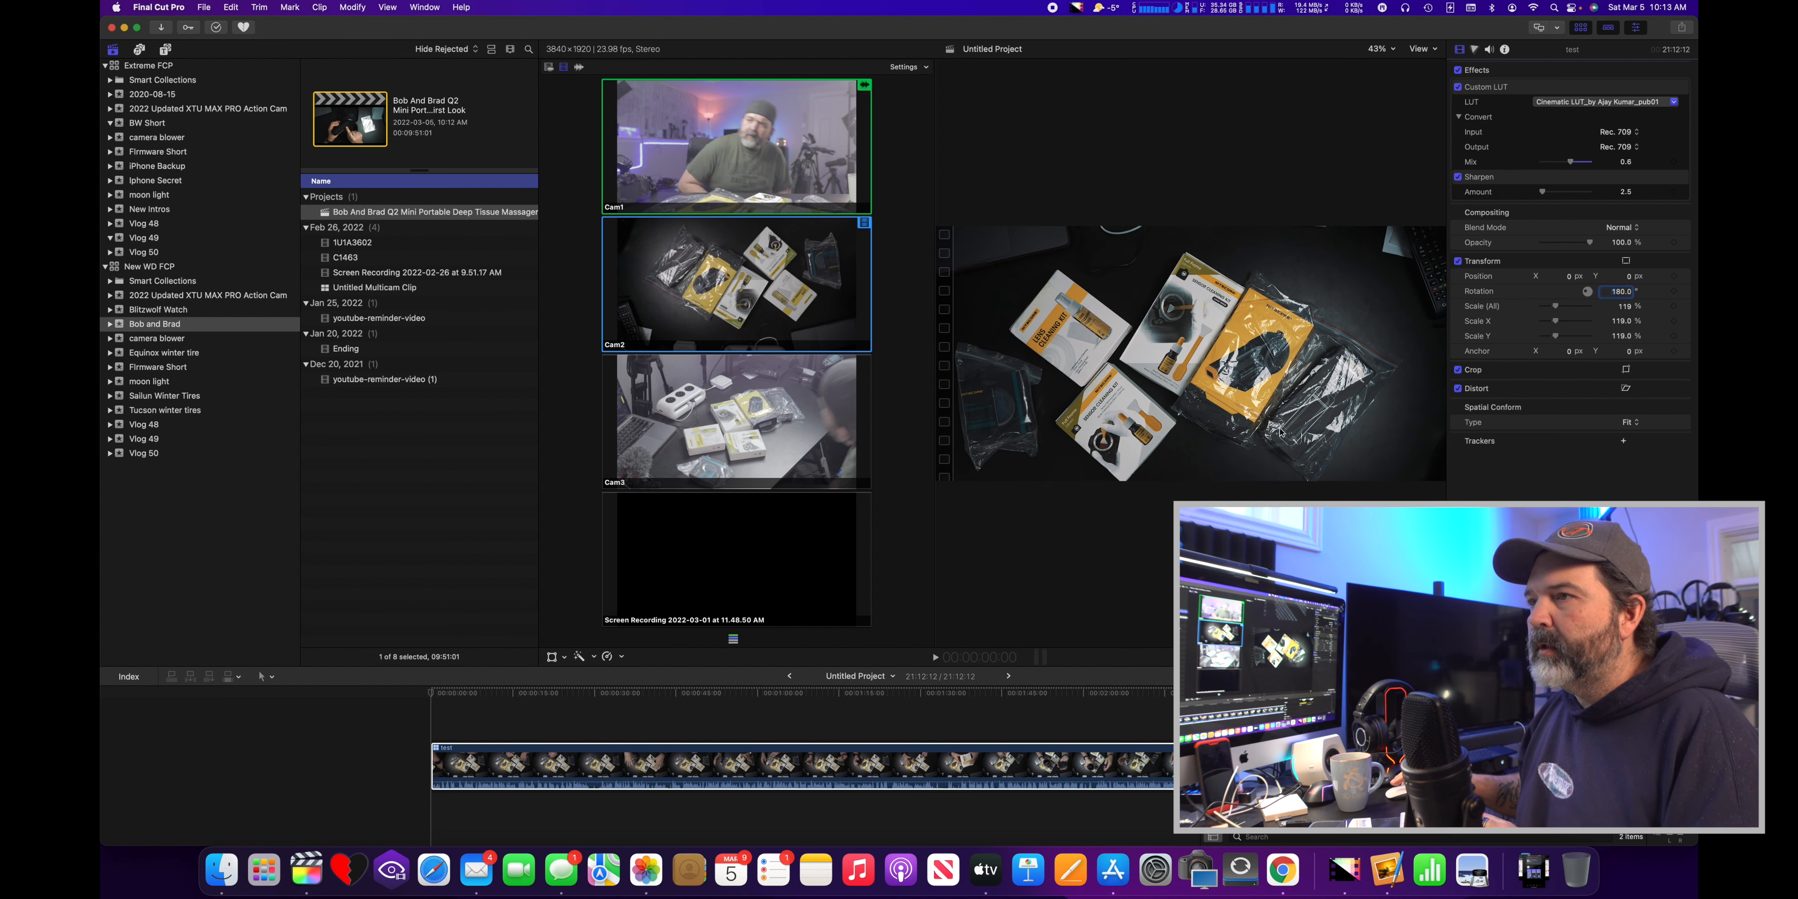
left_click(552, 656)
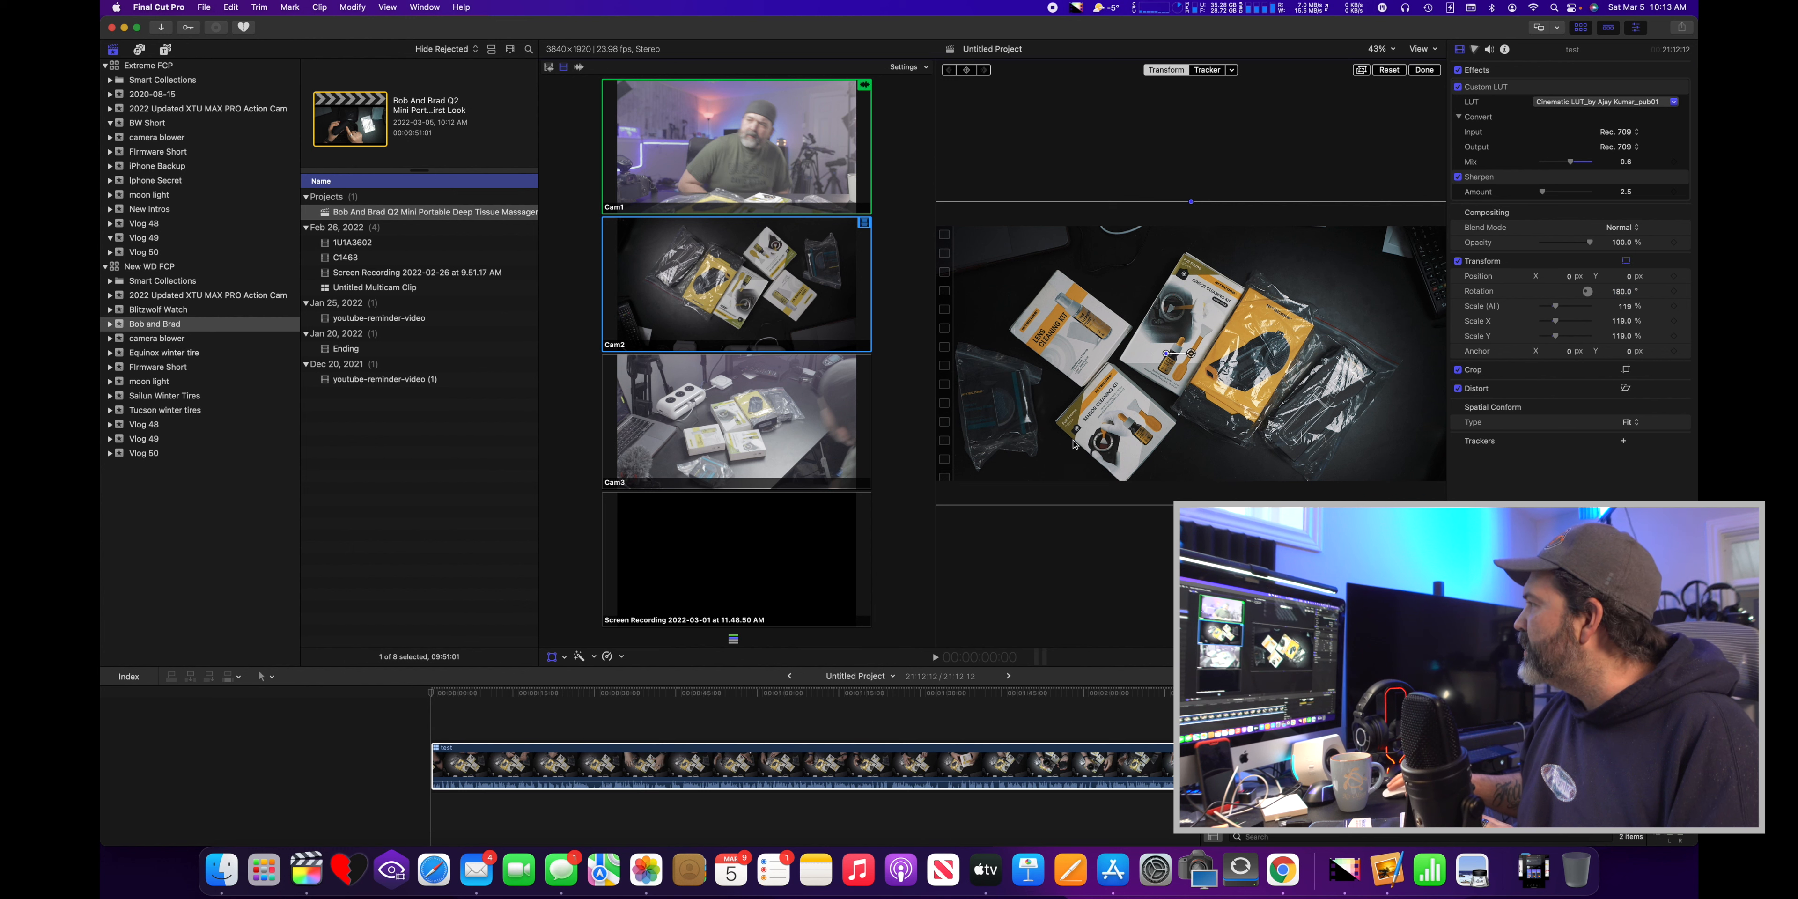
left_click_drag(1073, 445, 1075, 434)
Reframe the Cam3 angle by scaling it to 157% and moving it to about X -133 px, Y 29 px, and preview the framing
left_click(727, 412)
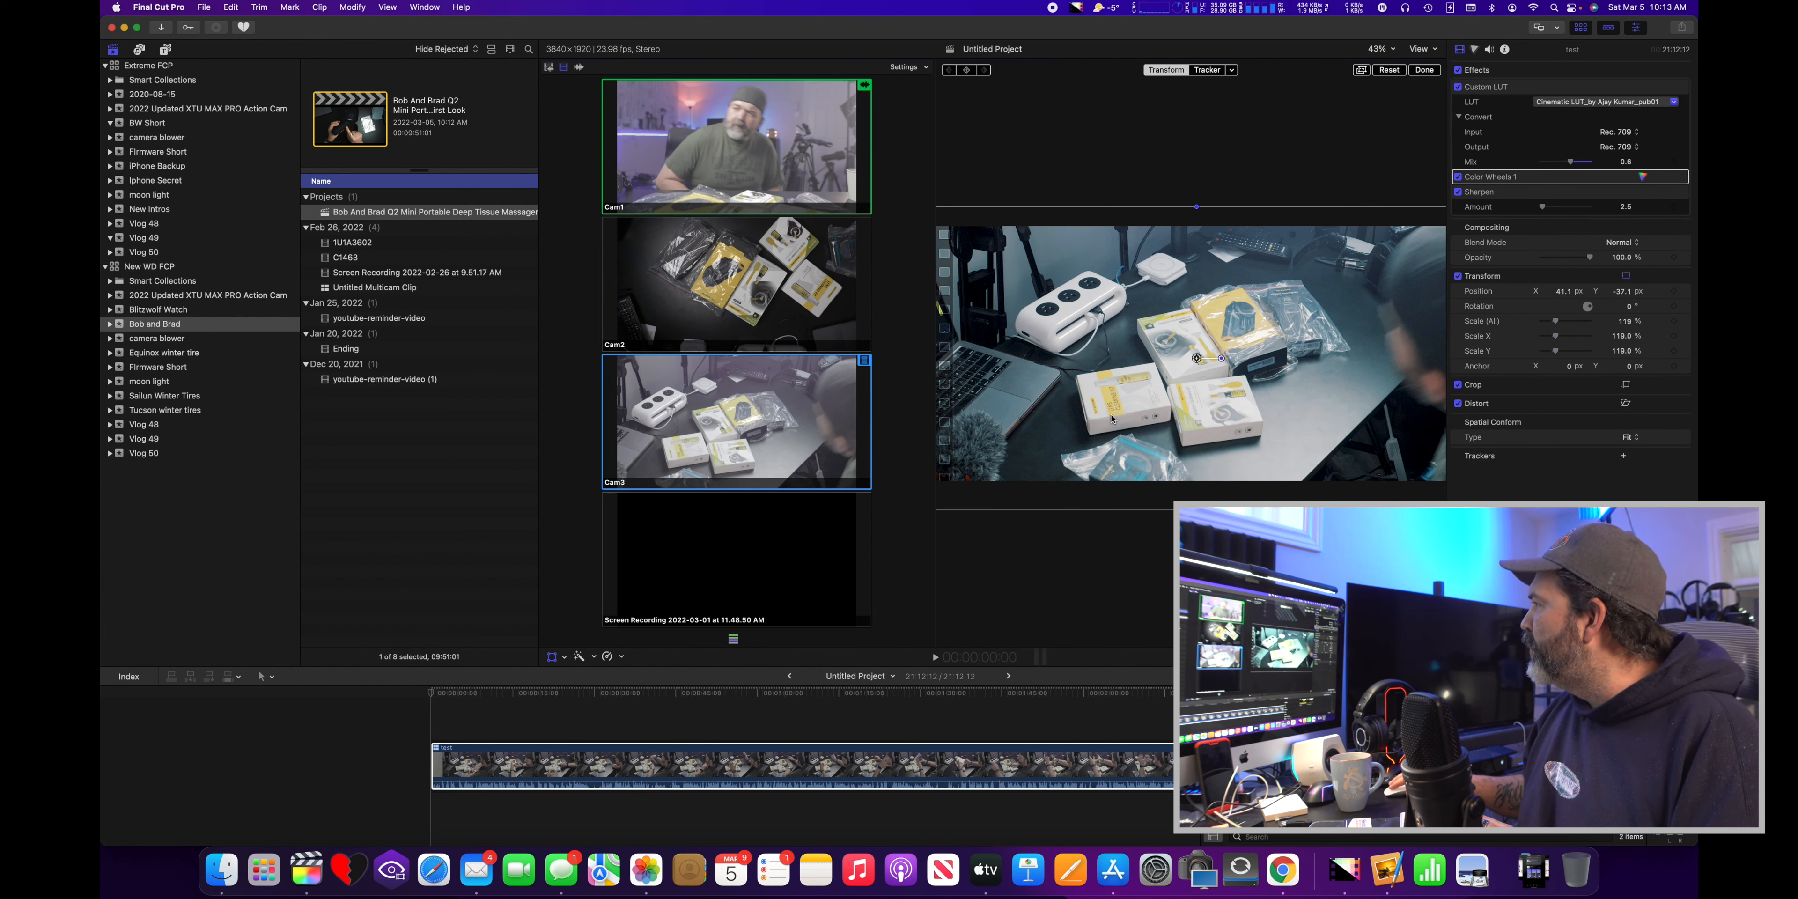
left_click_drag(1561, 324, 1567, 323)
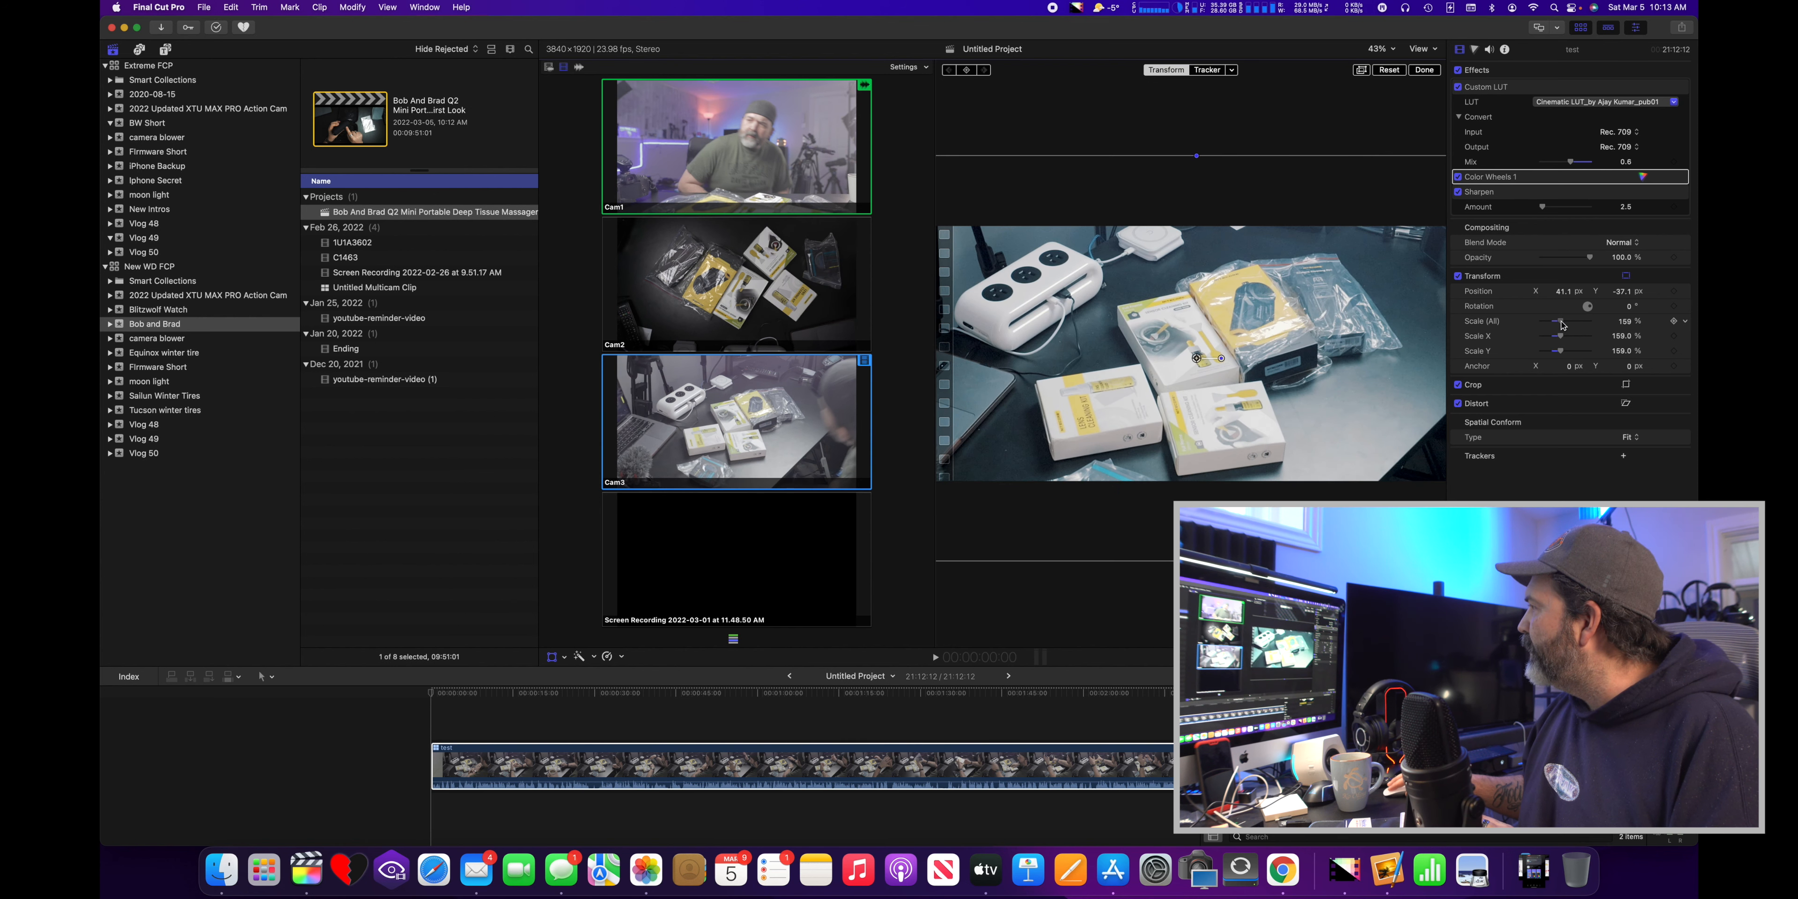
left_click_drag(1272, 368, 1255, 357)
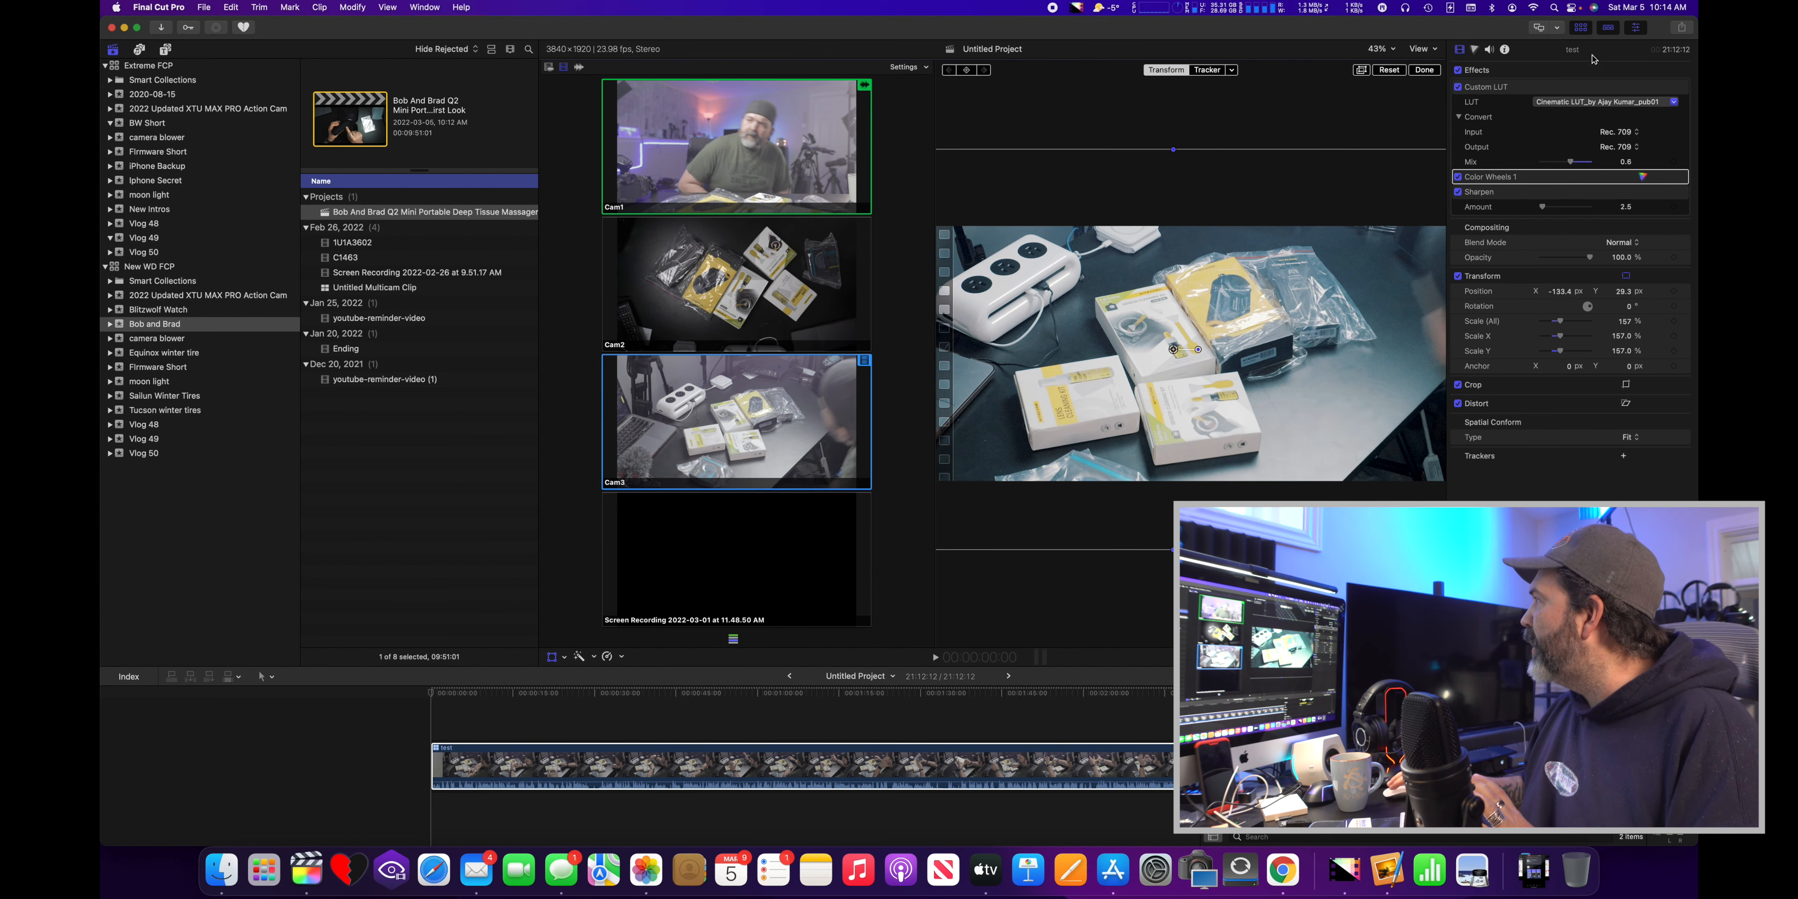
left_click(1435, 70)
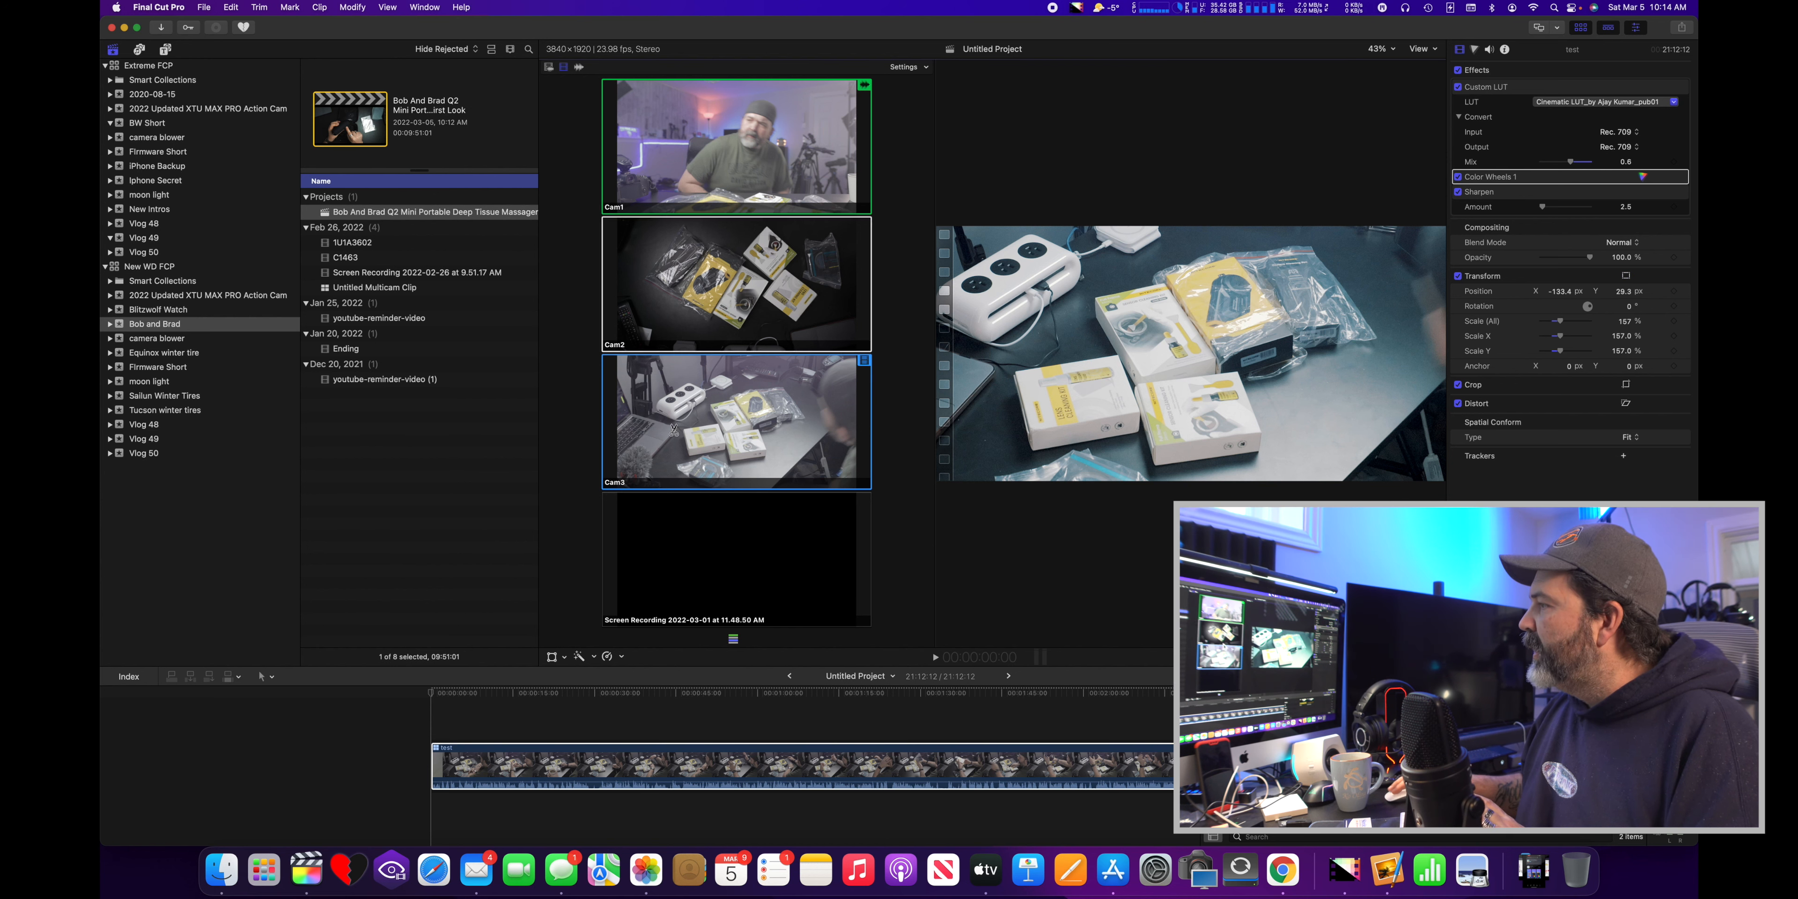
left_click(472, 696)
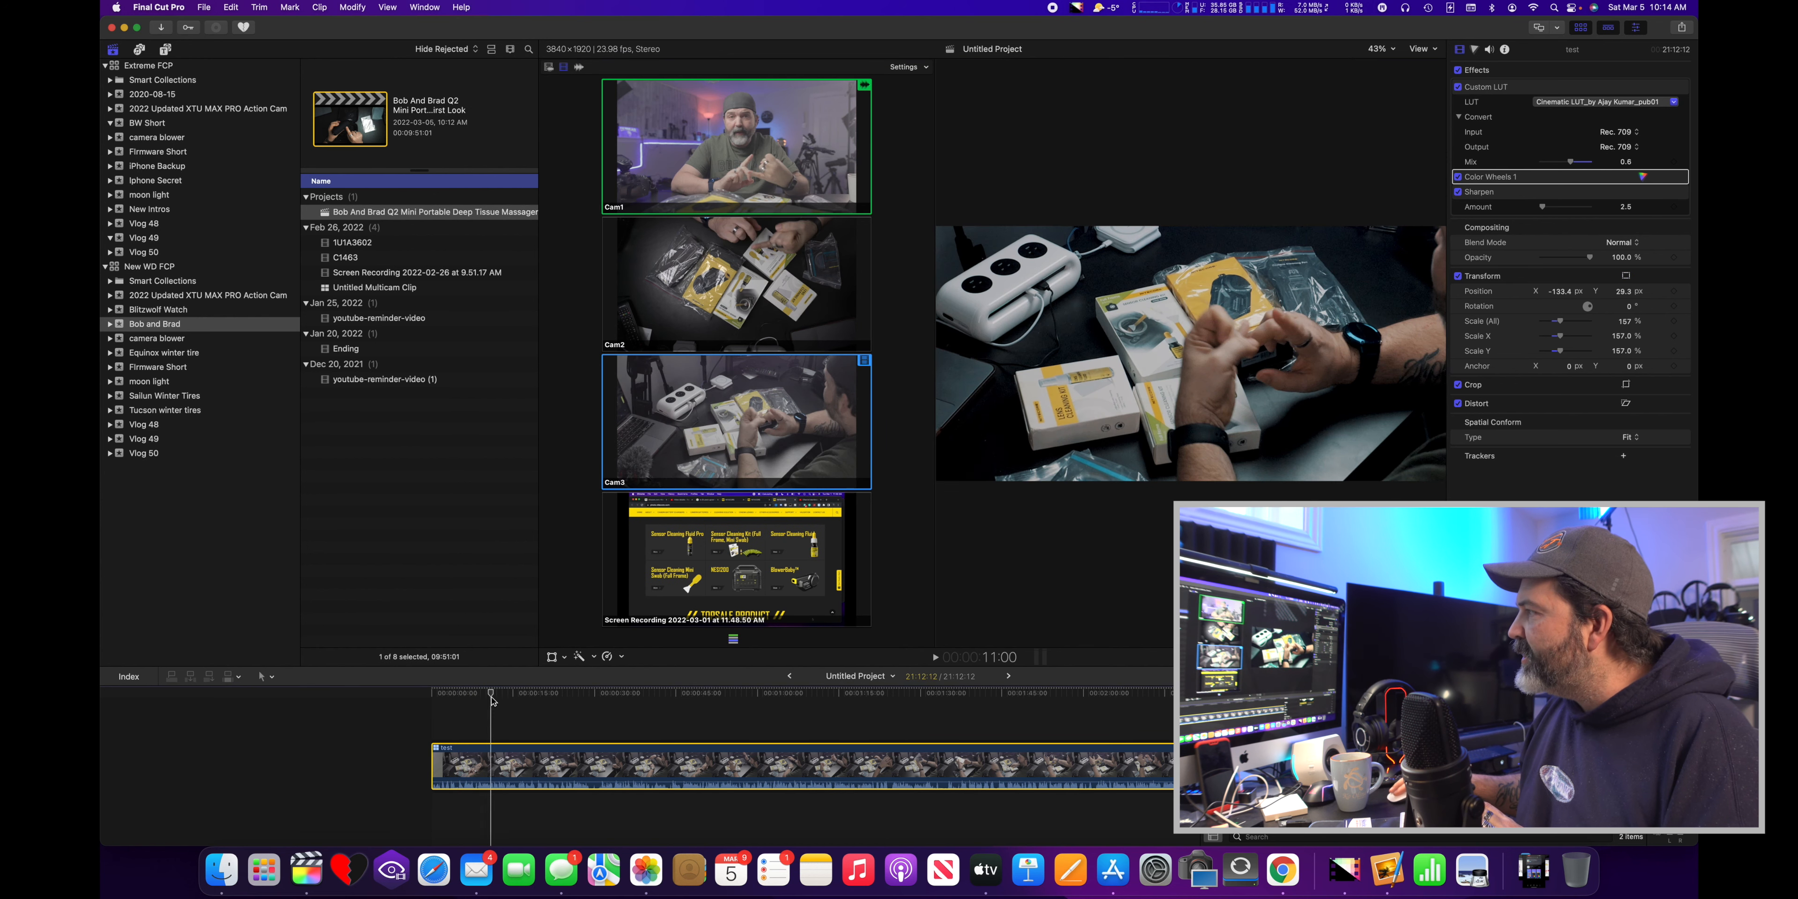
left_click_drag(471, 696, 410, 695)
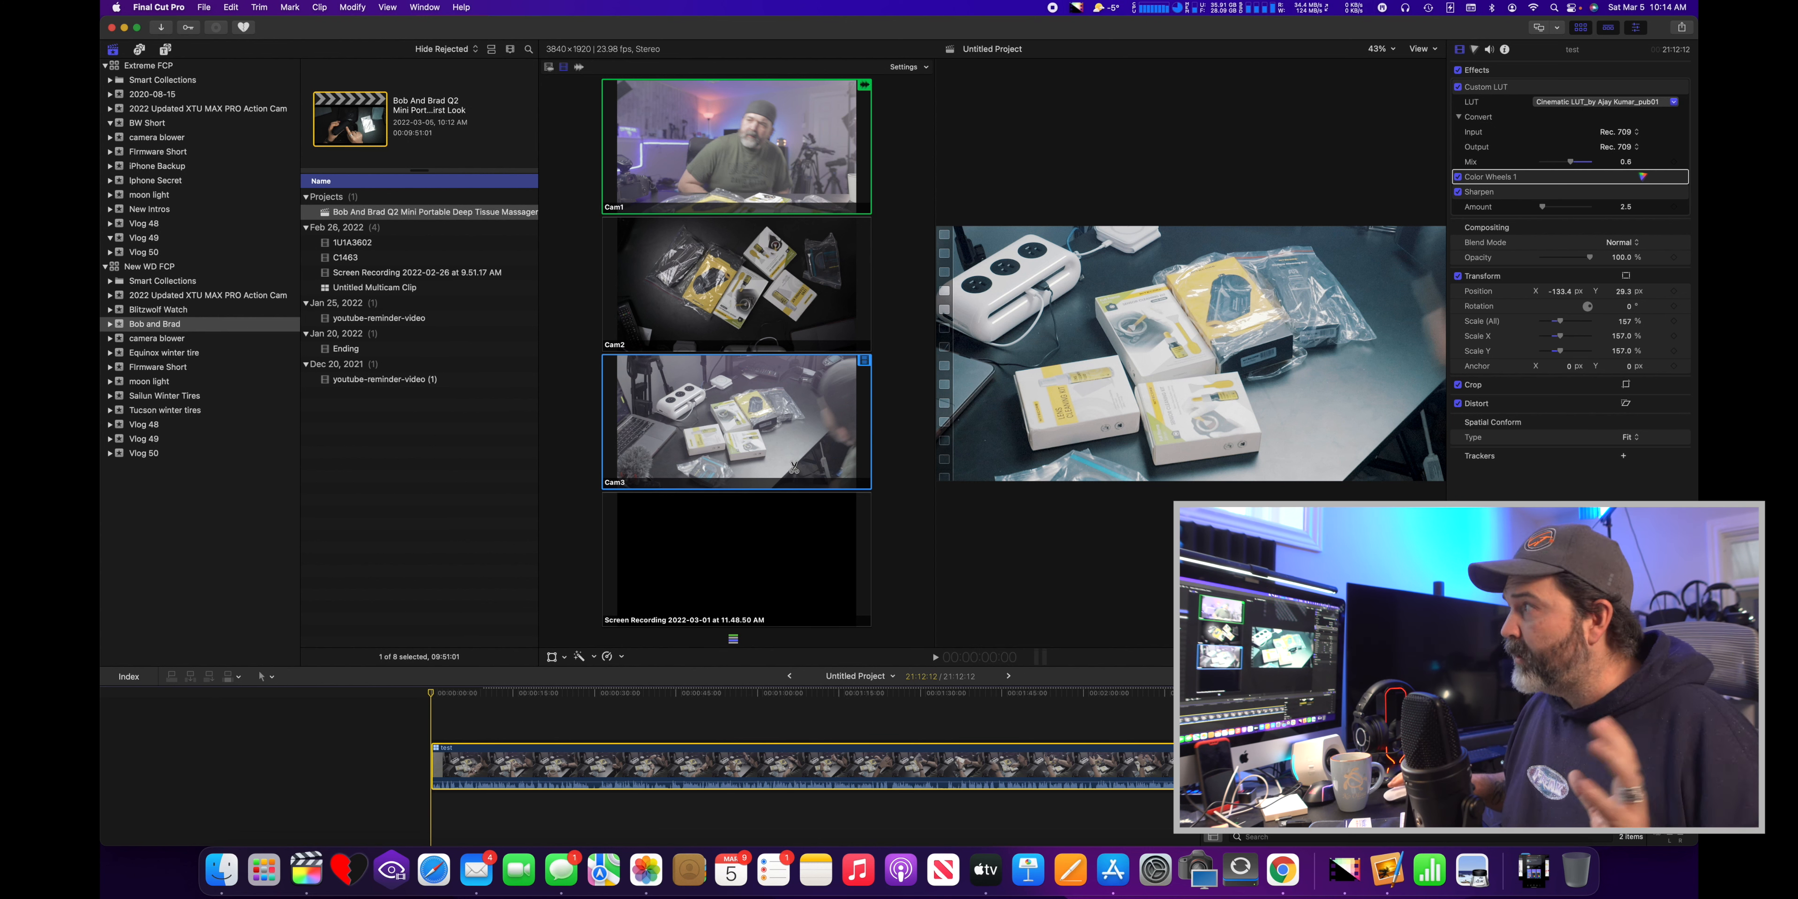
Switch to the Cam1 angle and examine its luma waveform, with its Color Wheels 1 correction open
left_click(795, 155)
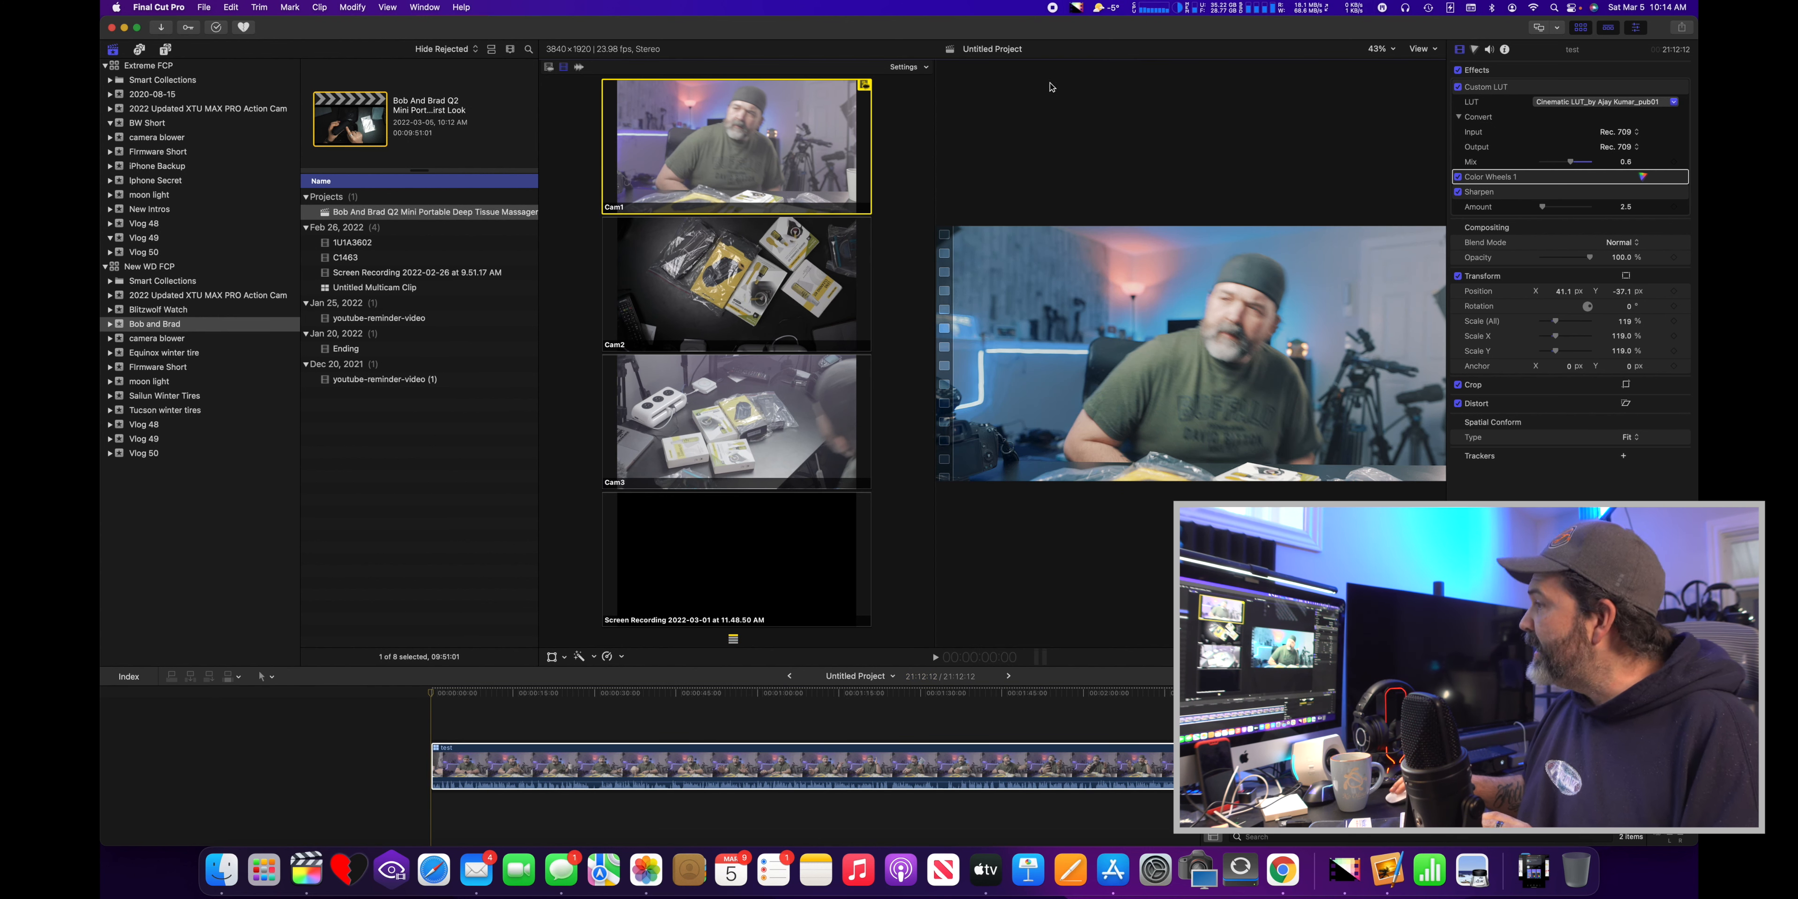
key("super+7")
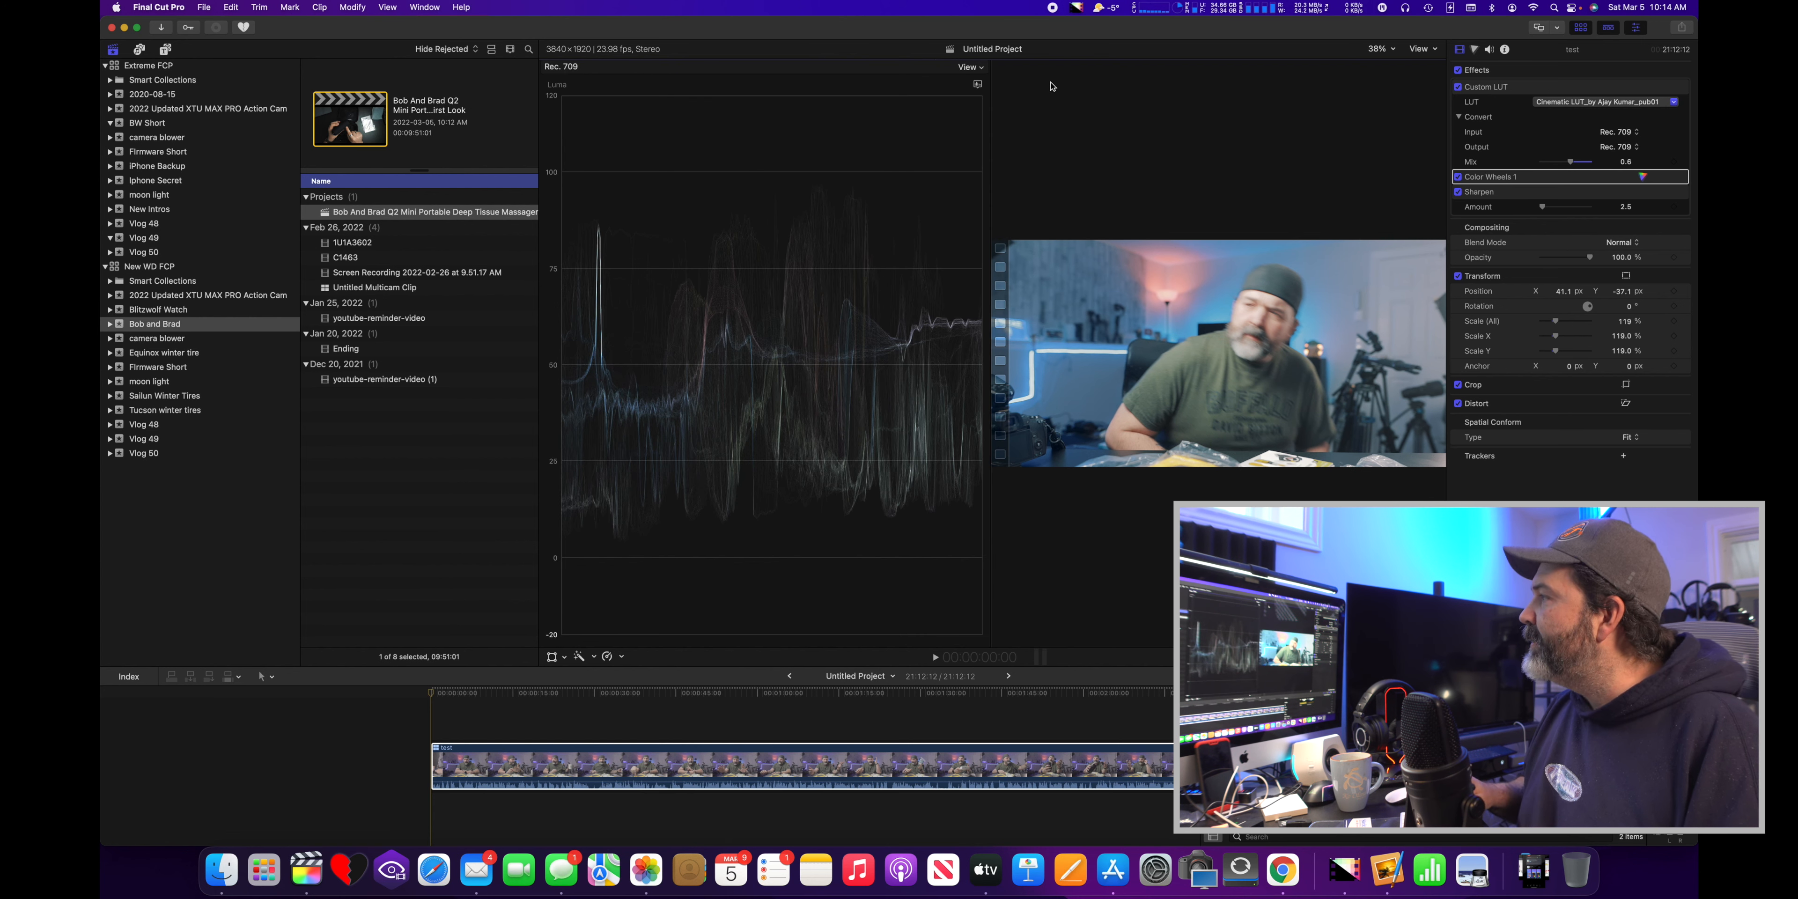
left_click_drag(824, 219, 628, 546)
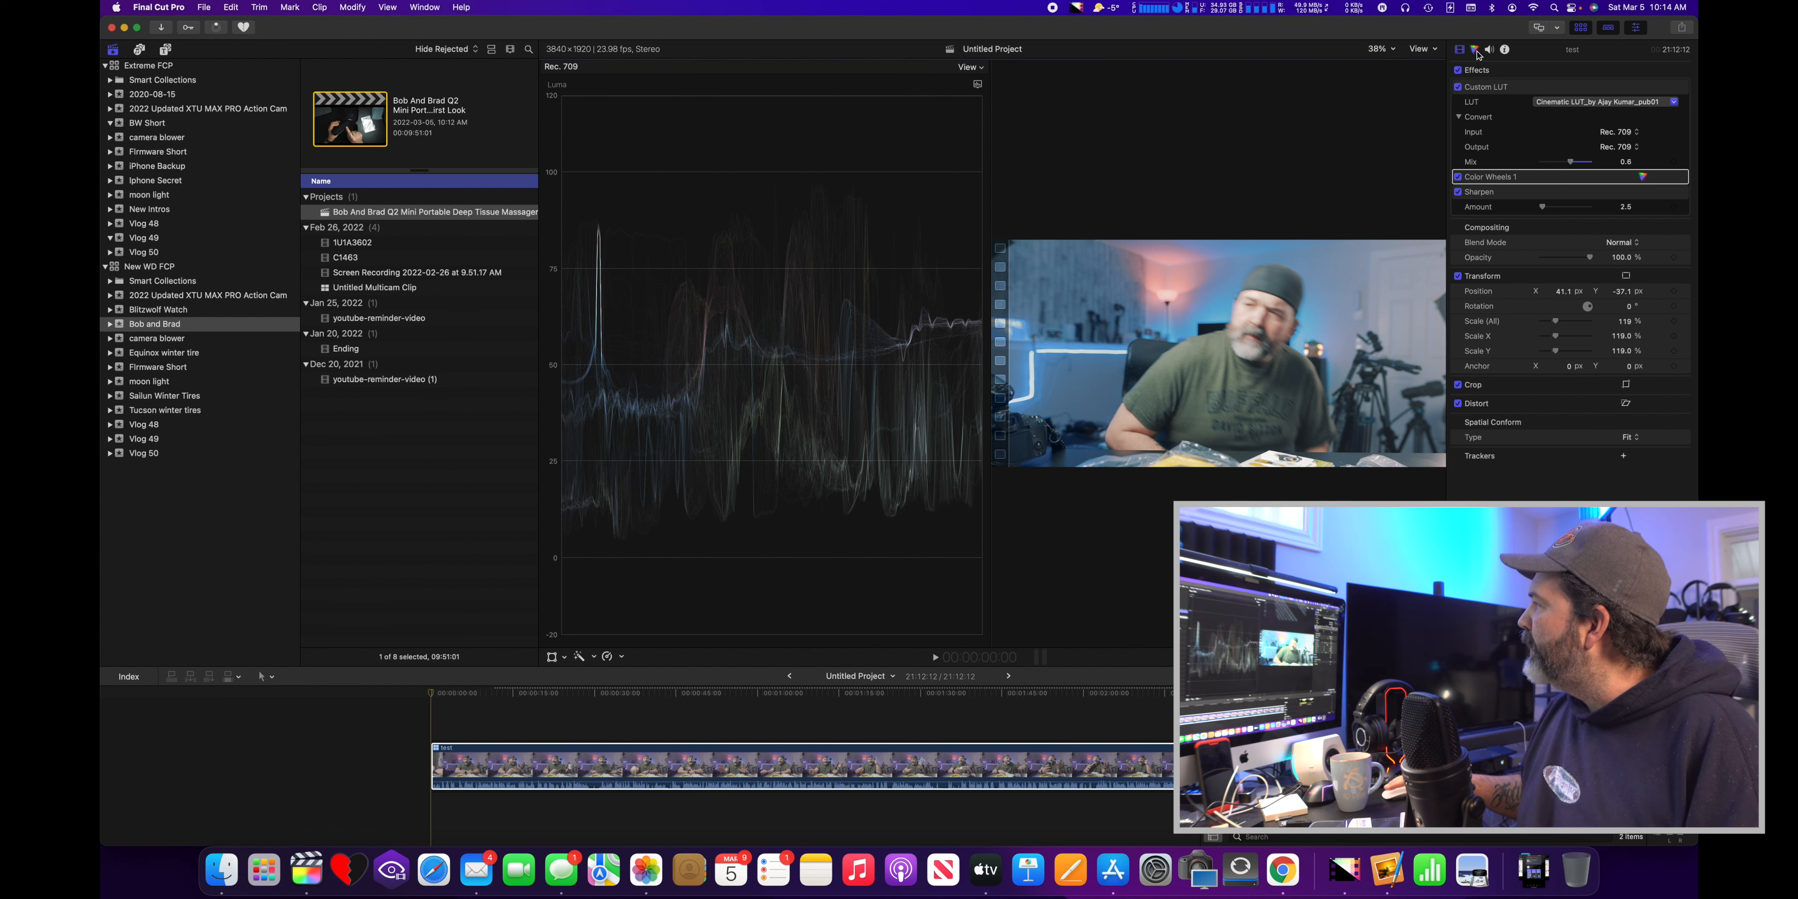
left_click(1477, 51)
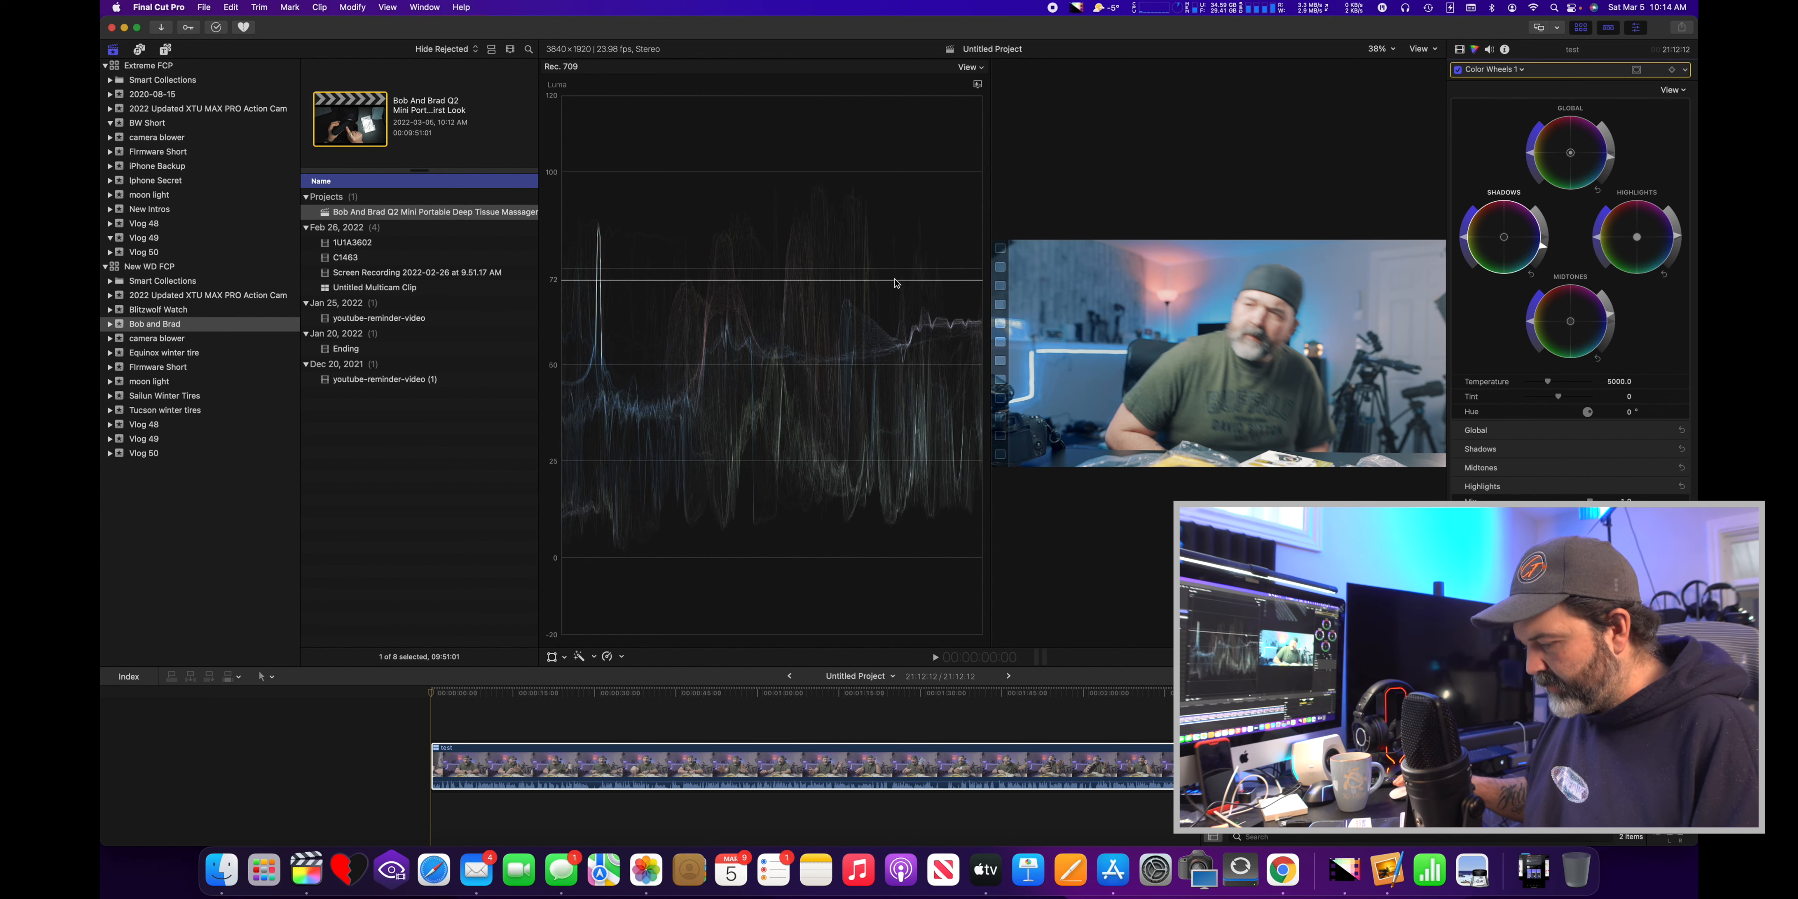
Switch the clip to the Cam2 angle and examine its luma waveform
key("super+shift+7")
left_click(691, 279)
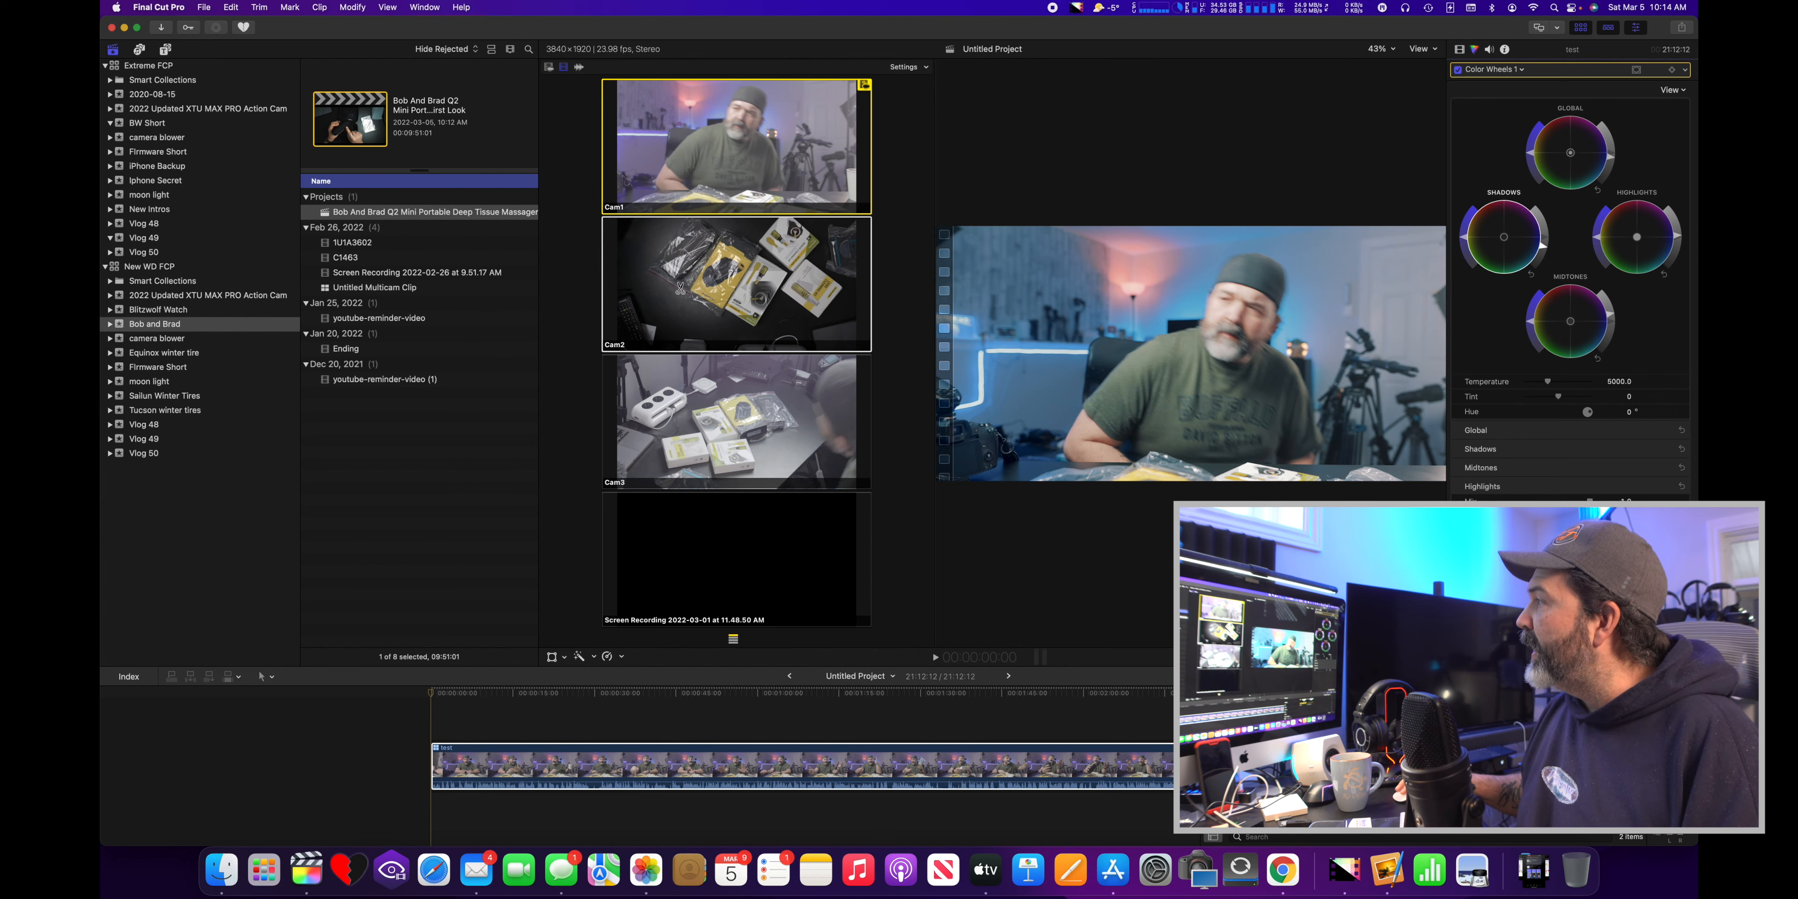
key("super+7")
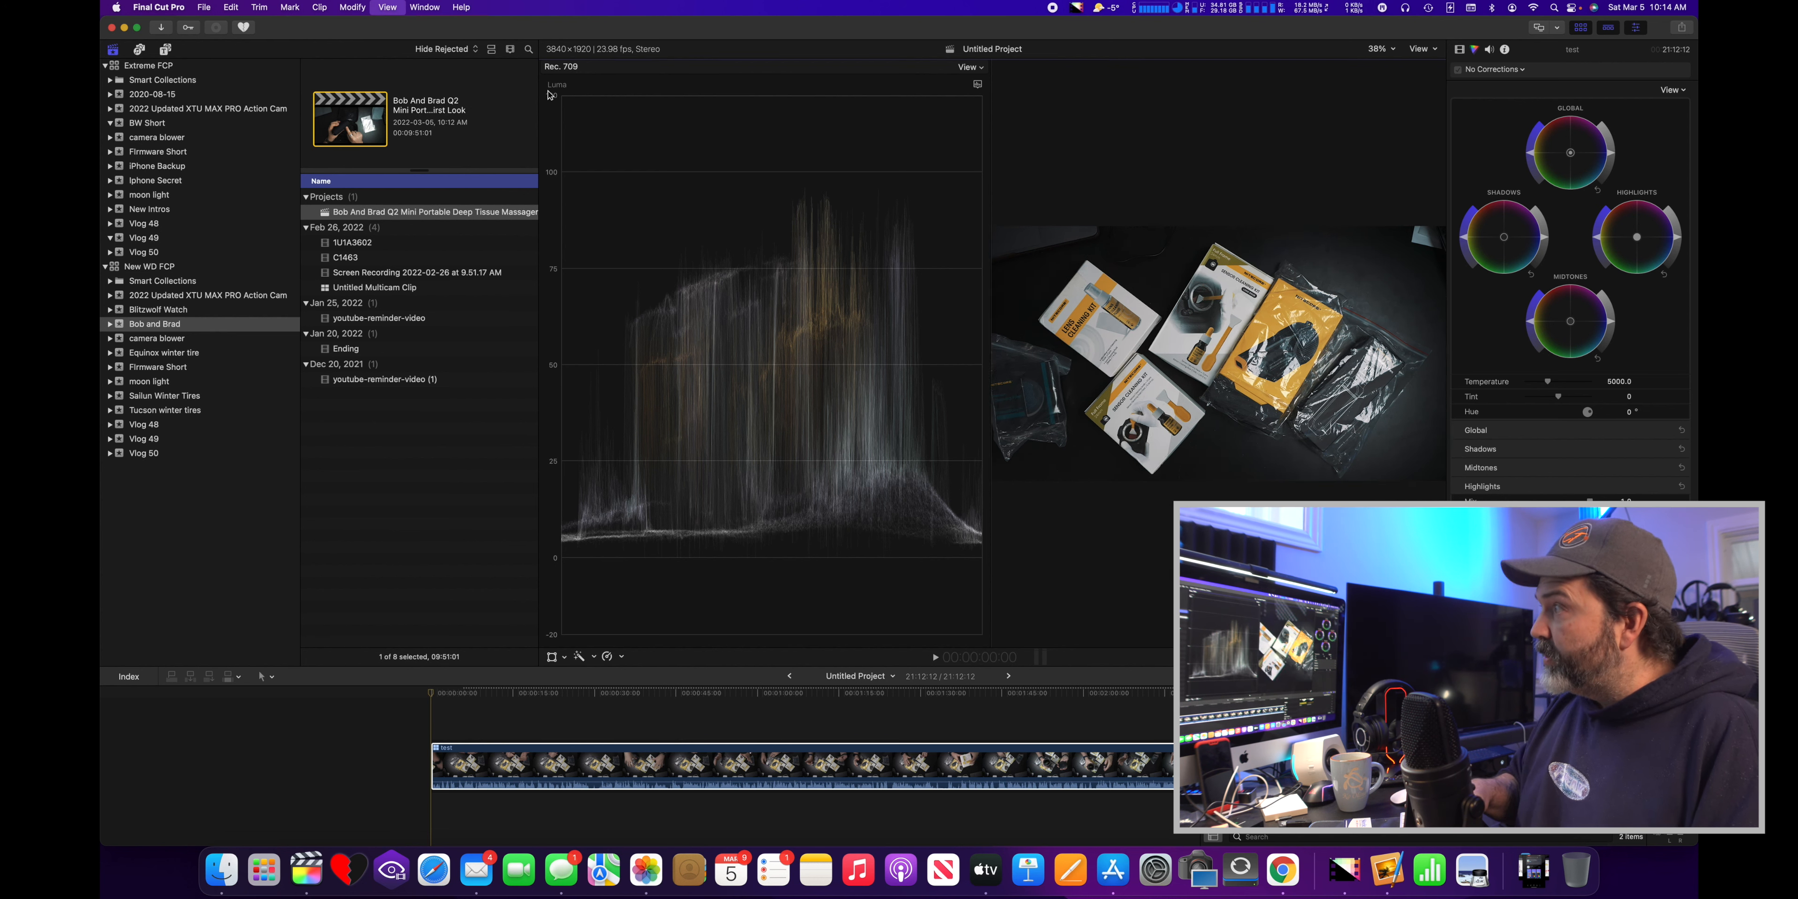
Switch to Cam3 and adjust its Color Wheels 1 brightness against the waveform, lowering midtones, raising shadows and slightly lowering highlights
key("super+shift+7")
left_click(757, 383)
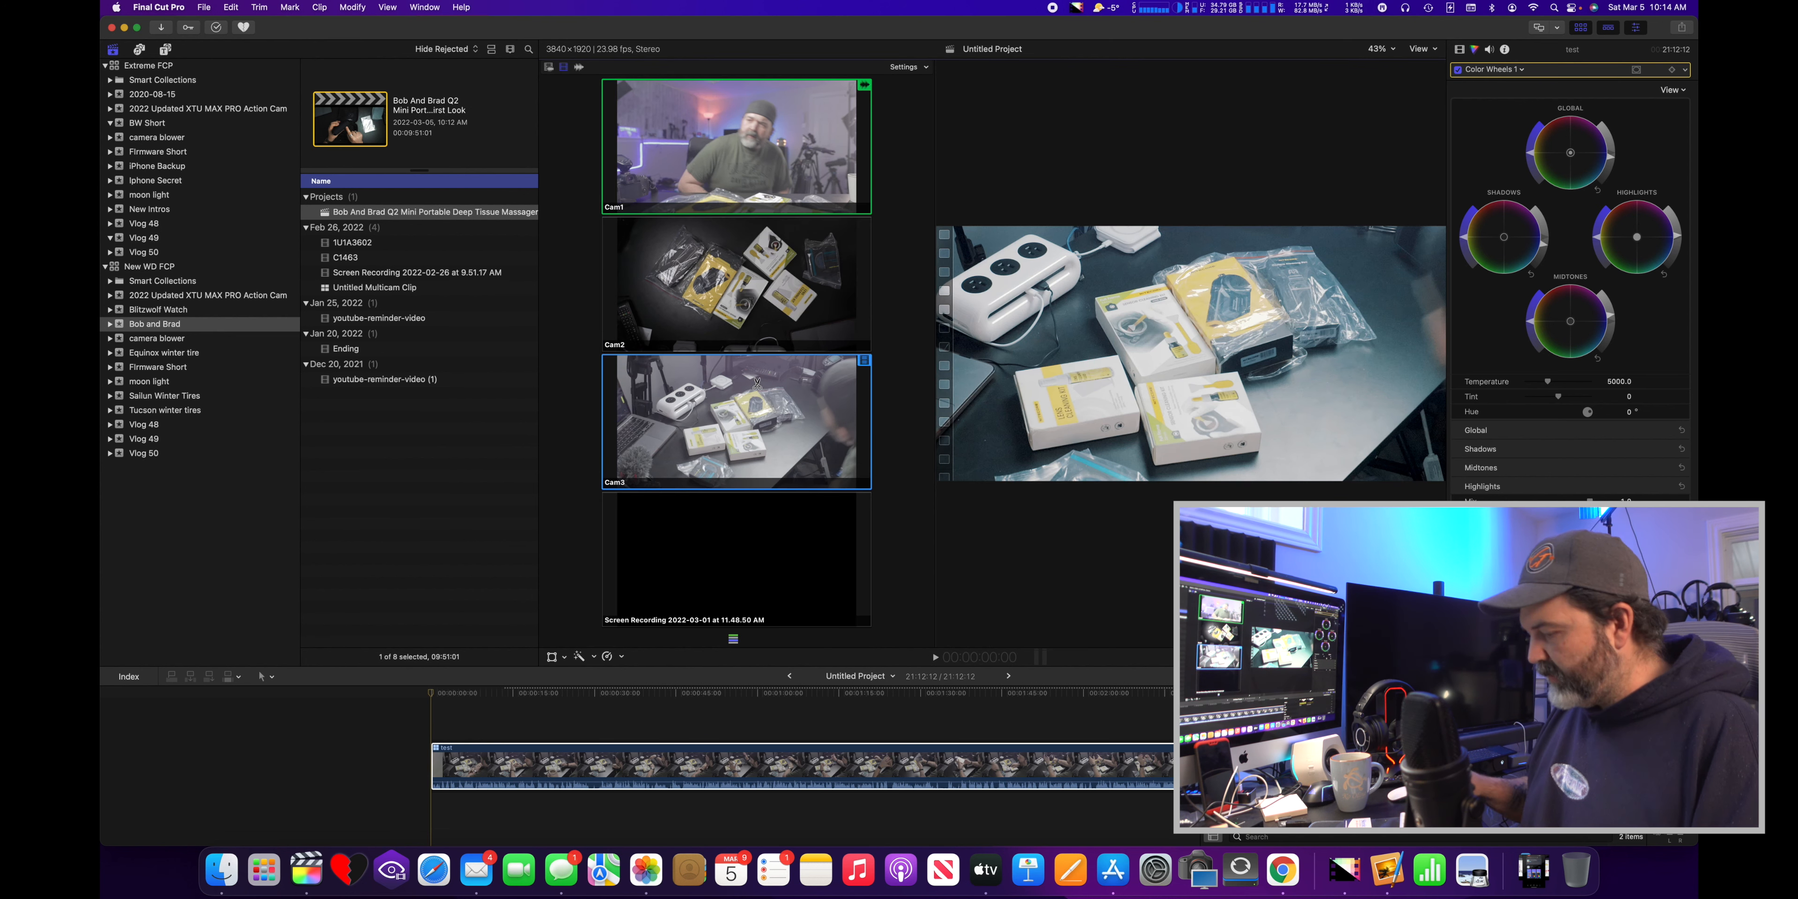
key("super+shift+7")
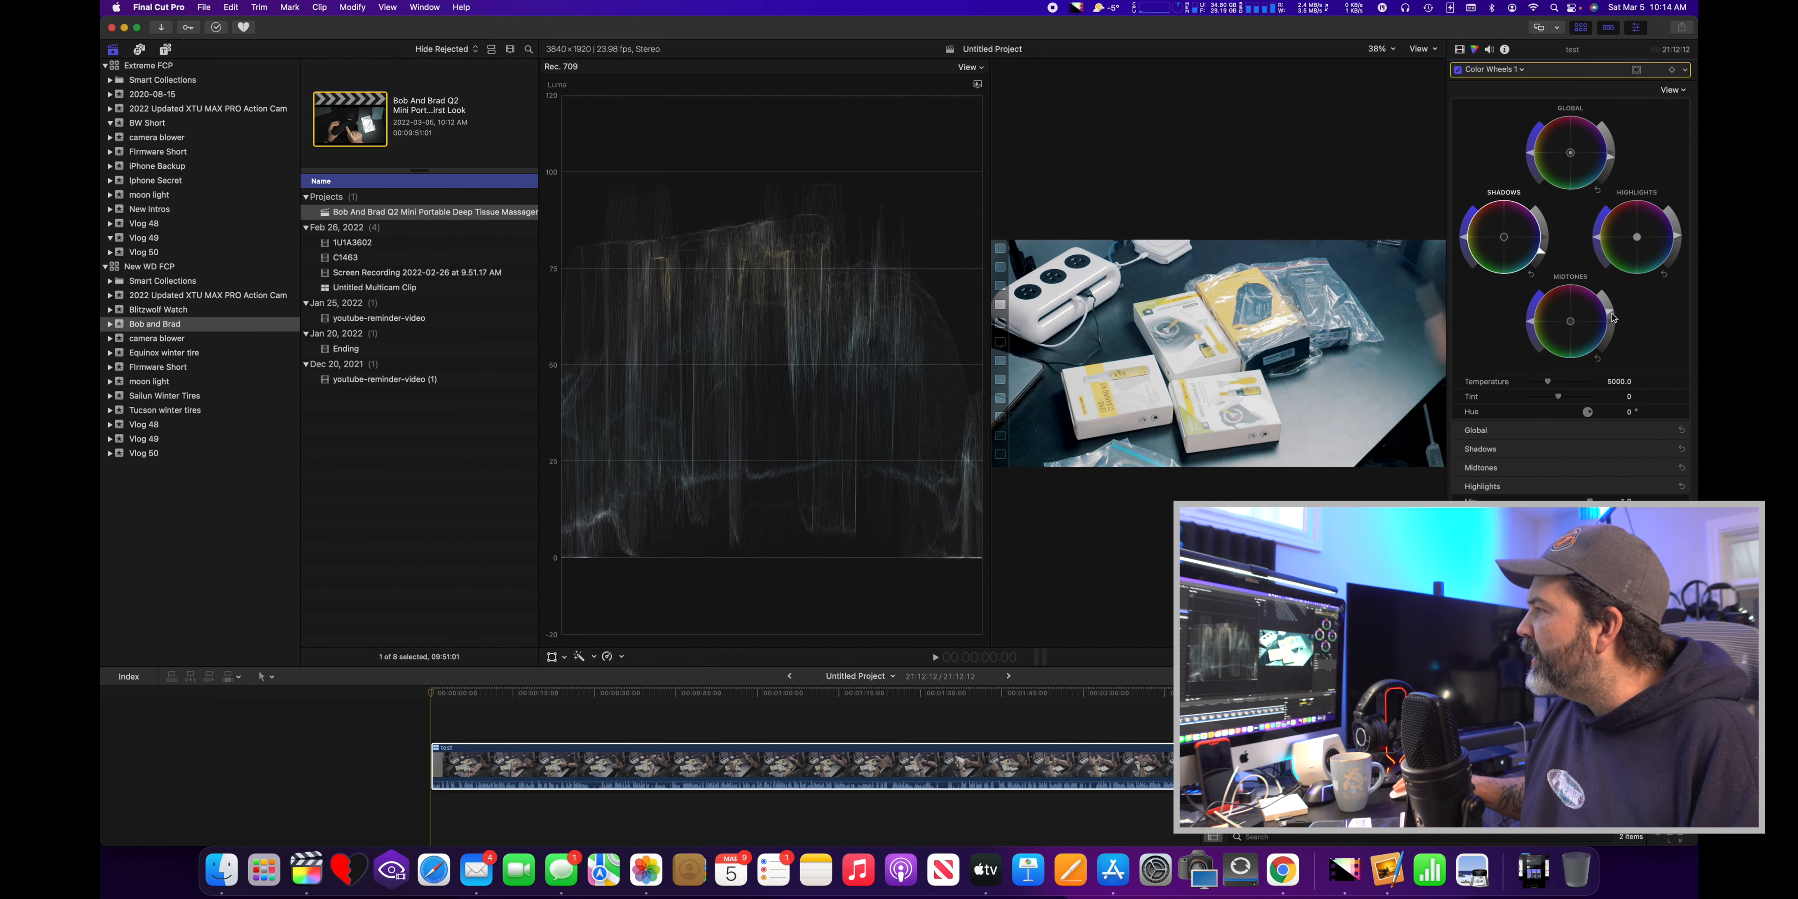
left_click_drag(1613, 299, 1615, 330)
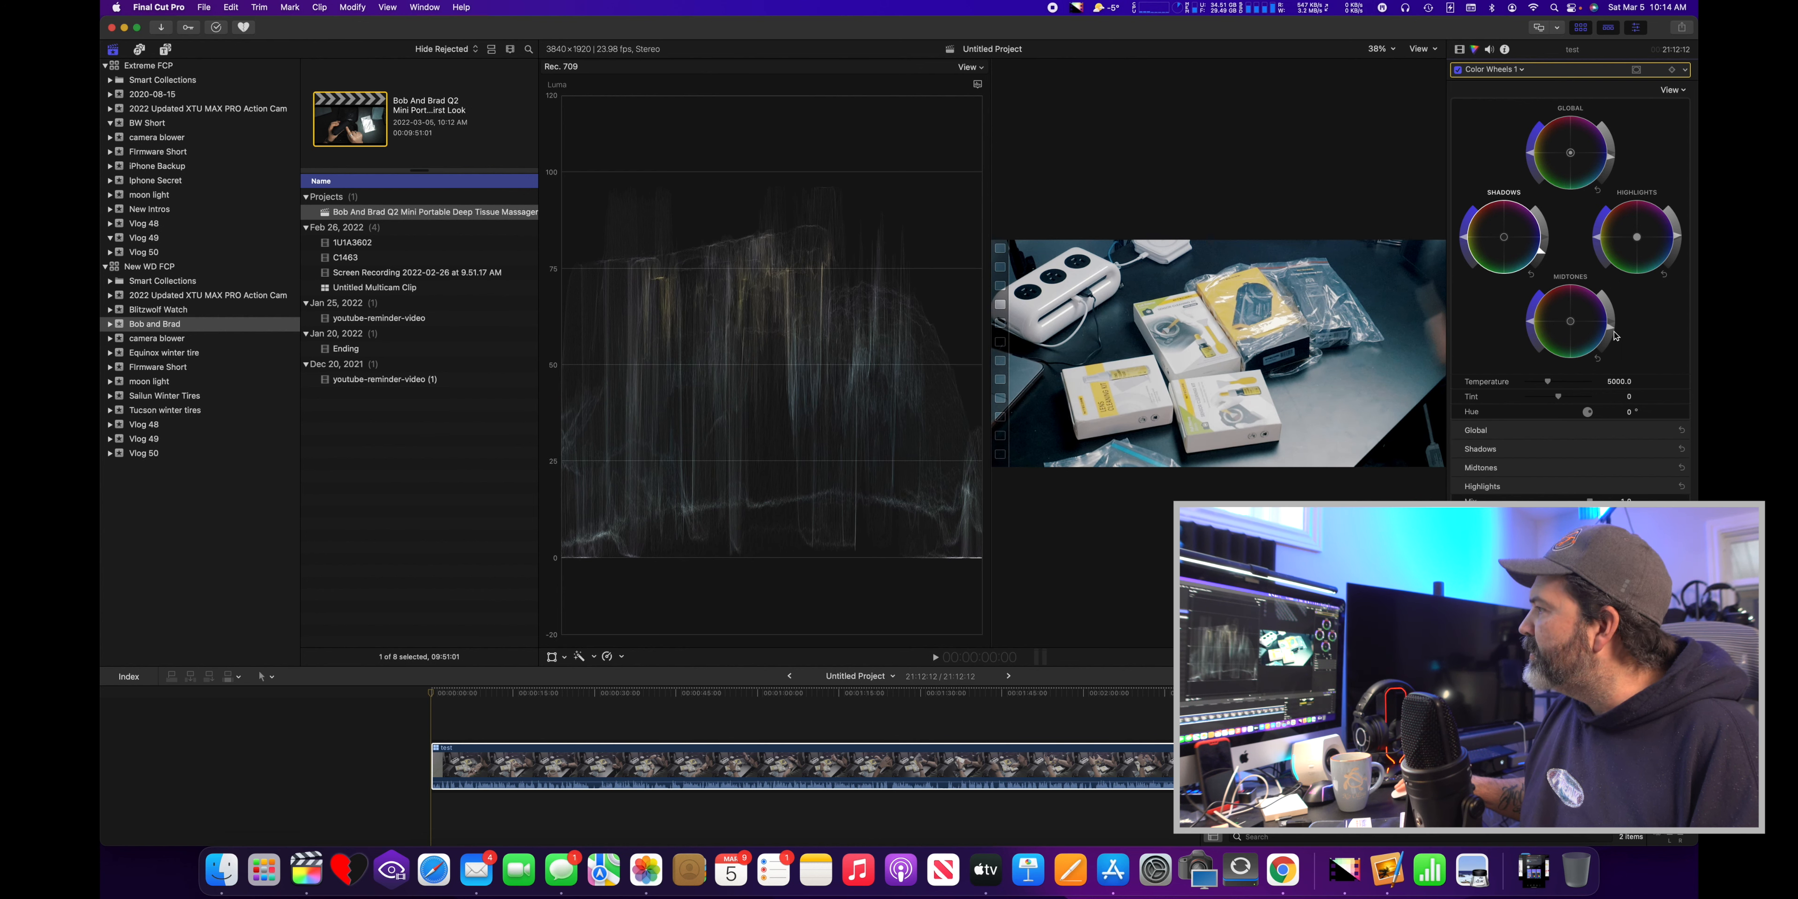
left_click_drag(1539, 250, 1547, 244)
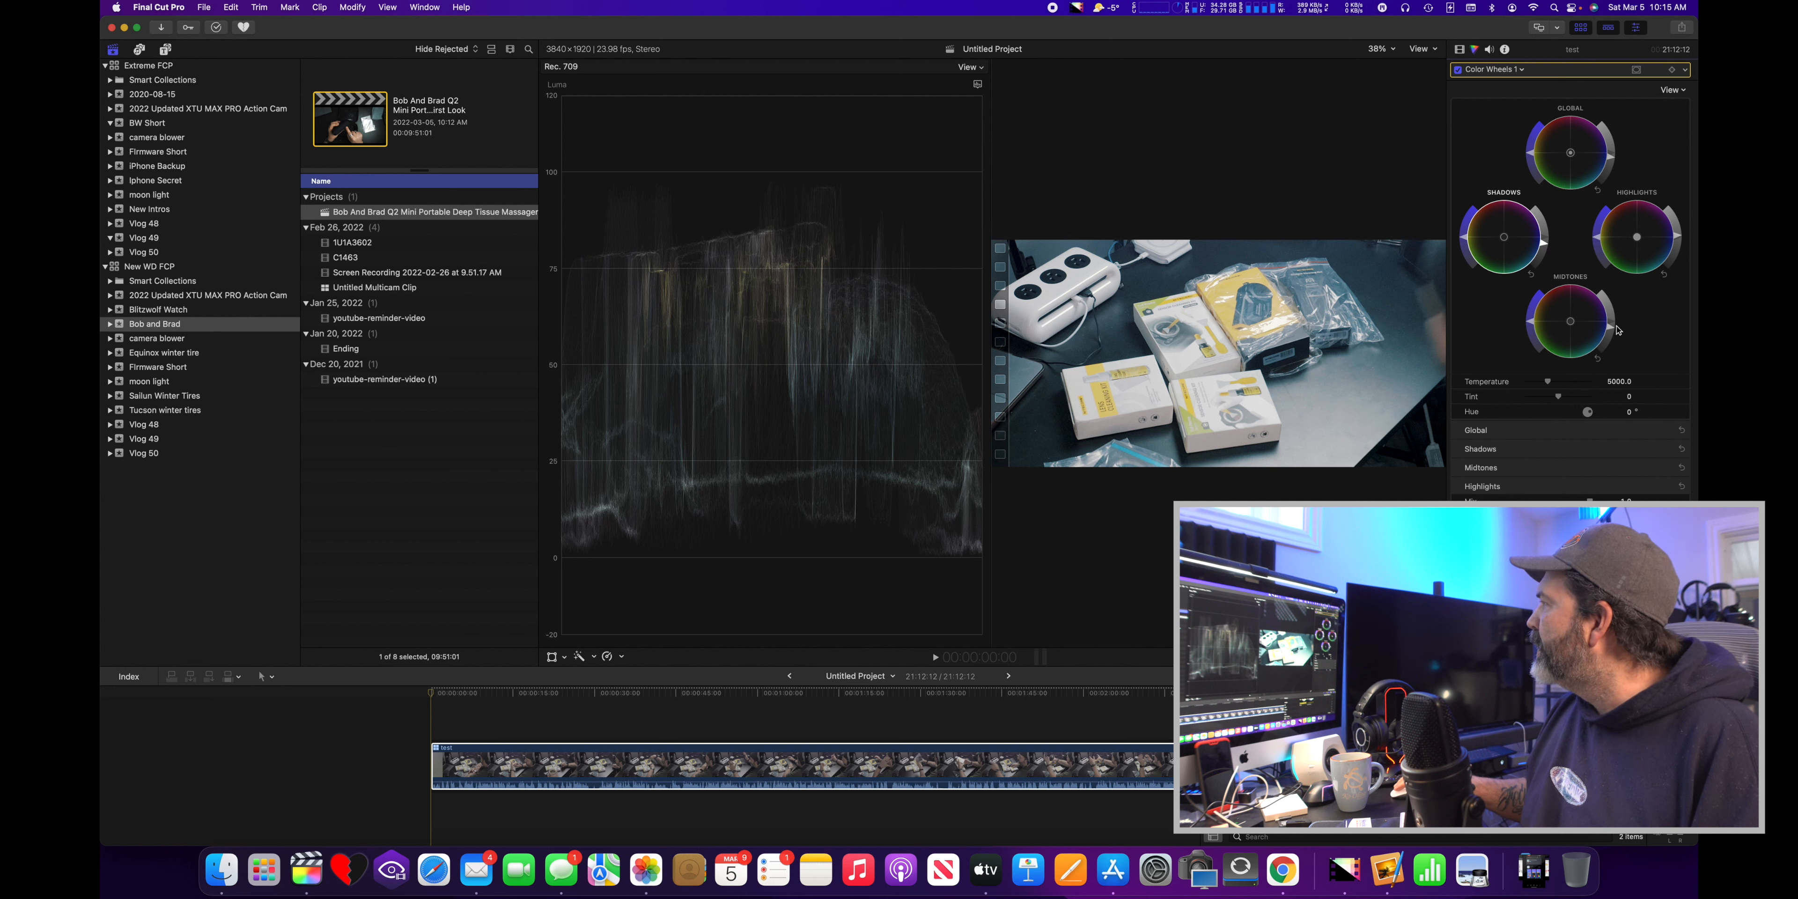
left_click_drag(1678, 237, 1675, 240)
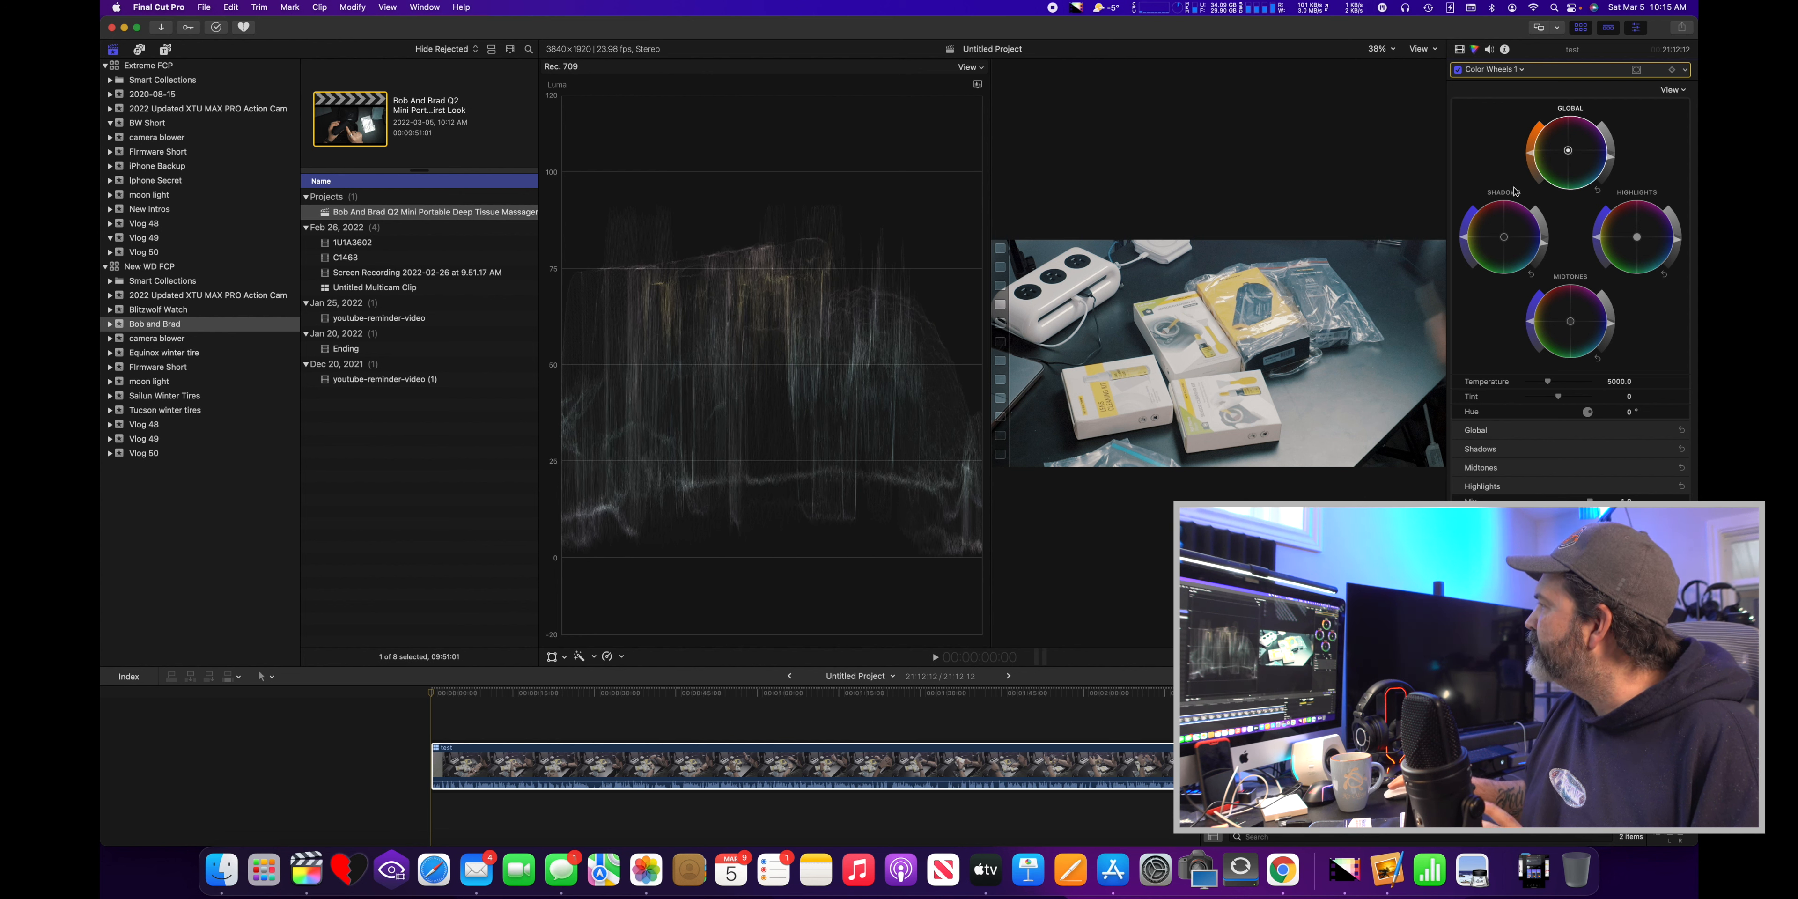
Show the video settings and the angle viewer, return the playhead to the project's start and switch the clip to Cam1
left_click(1459, 49)
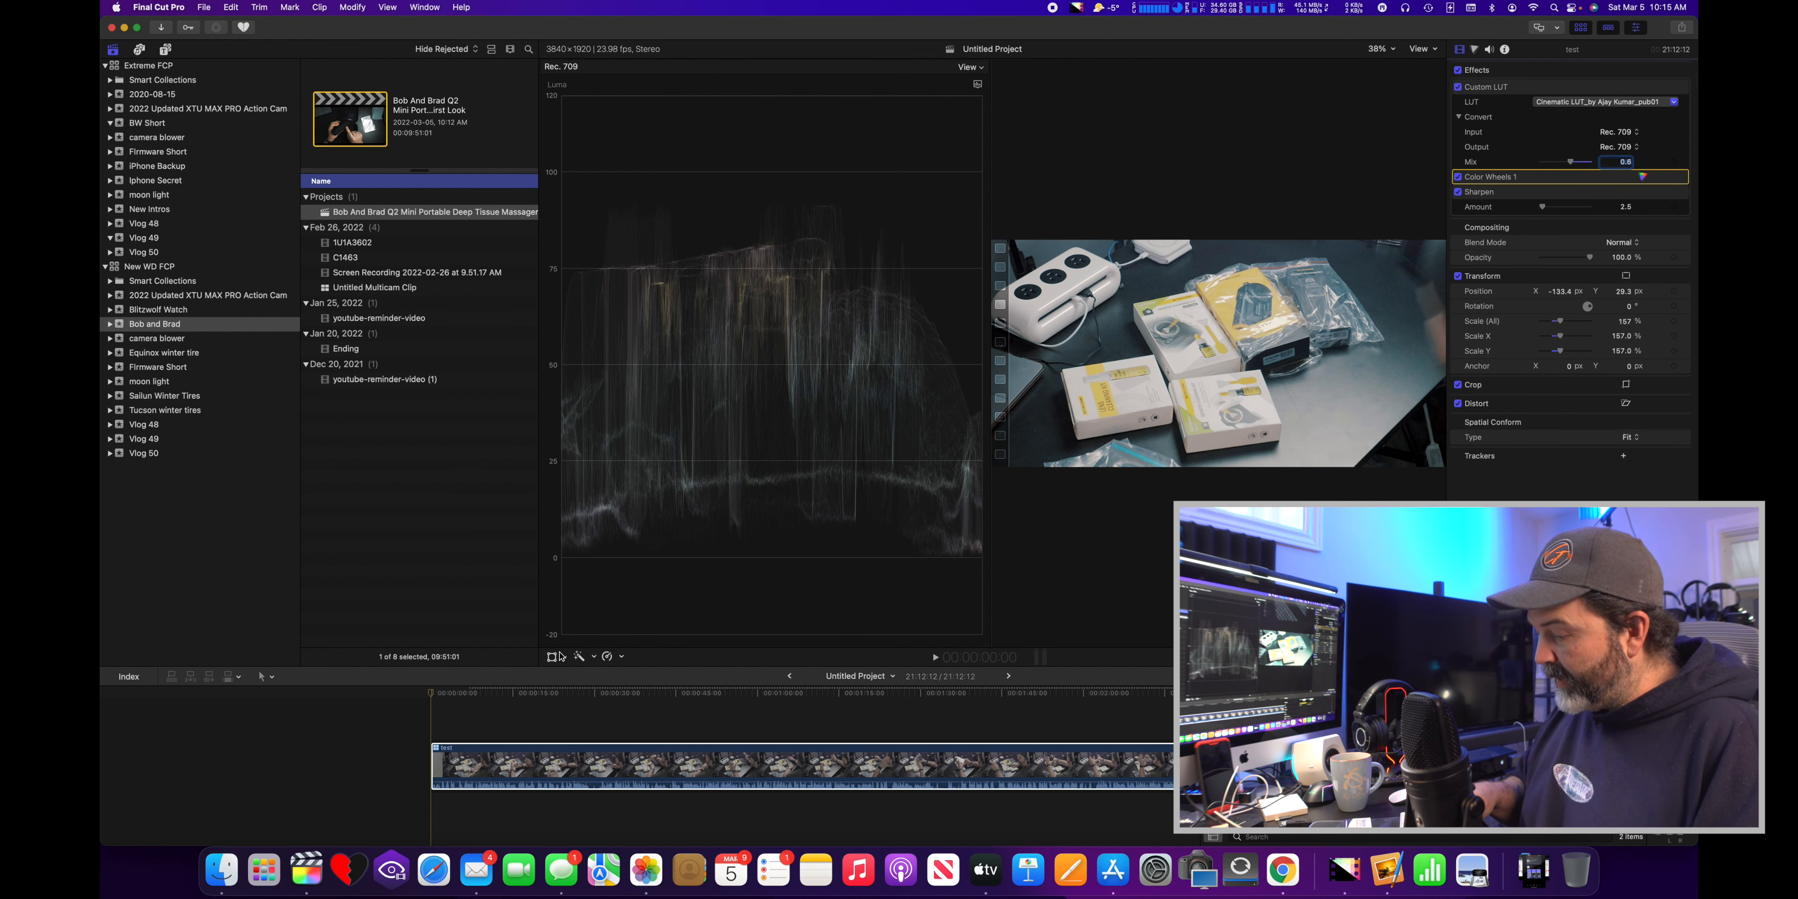
key("shift+super+7")
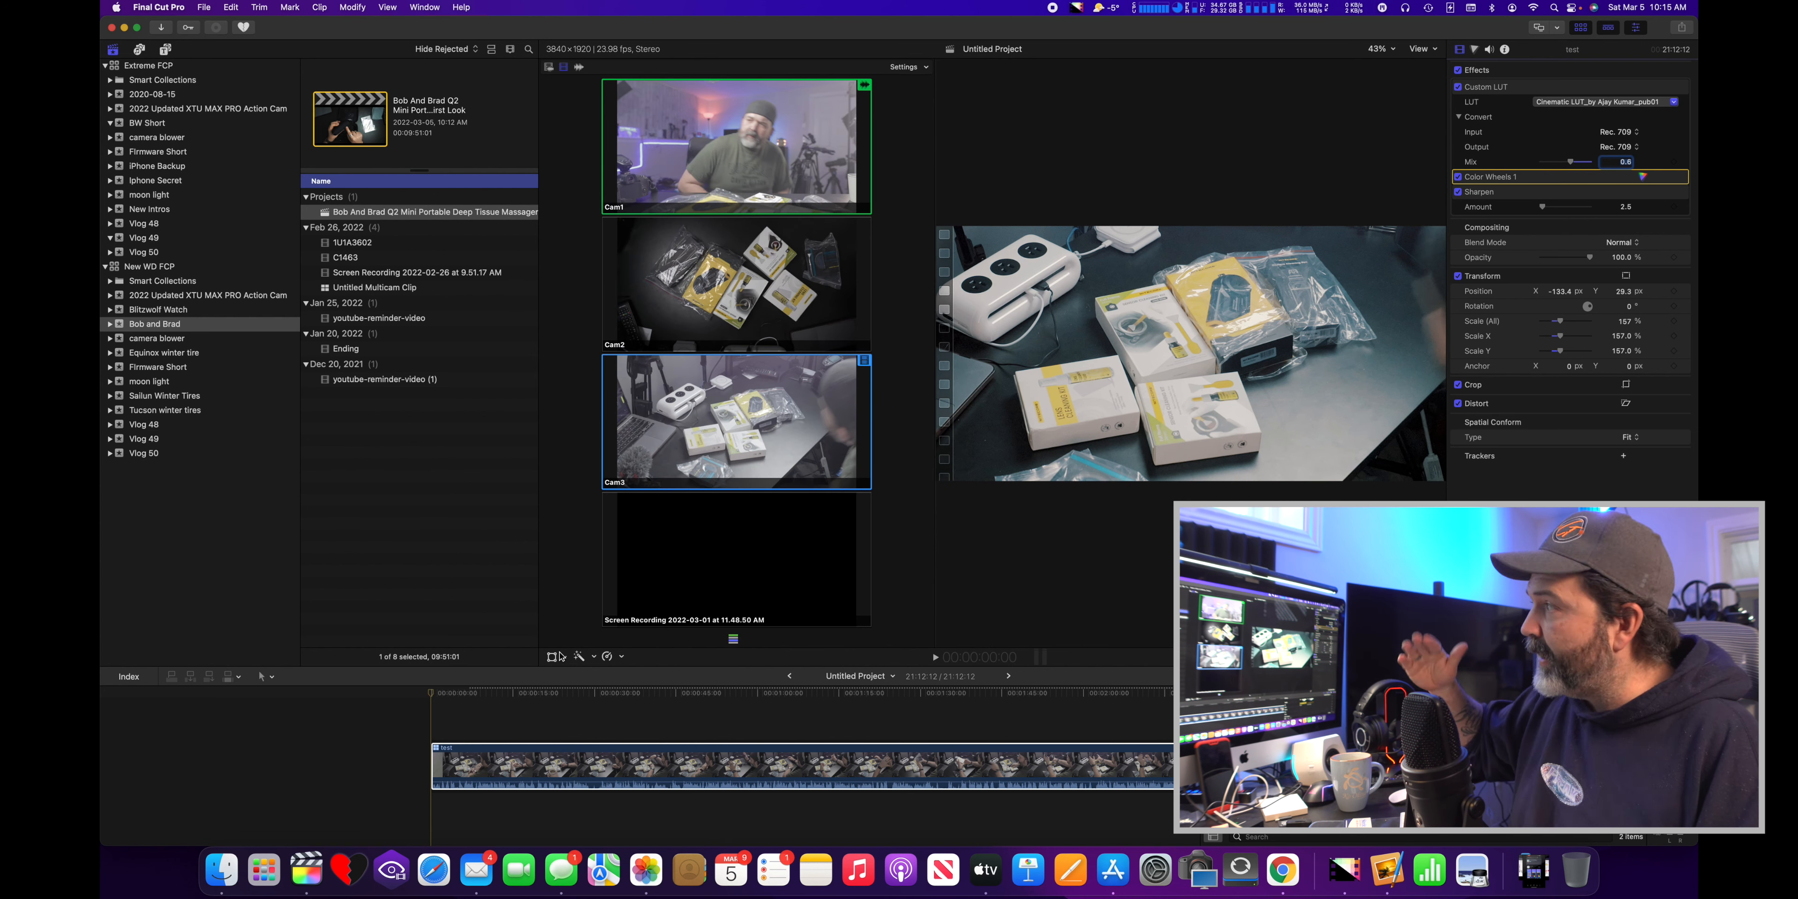
left_click(423, 694)
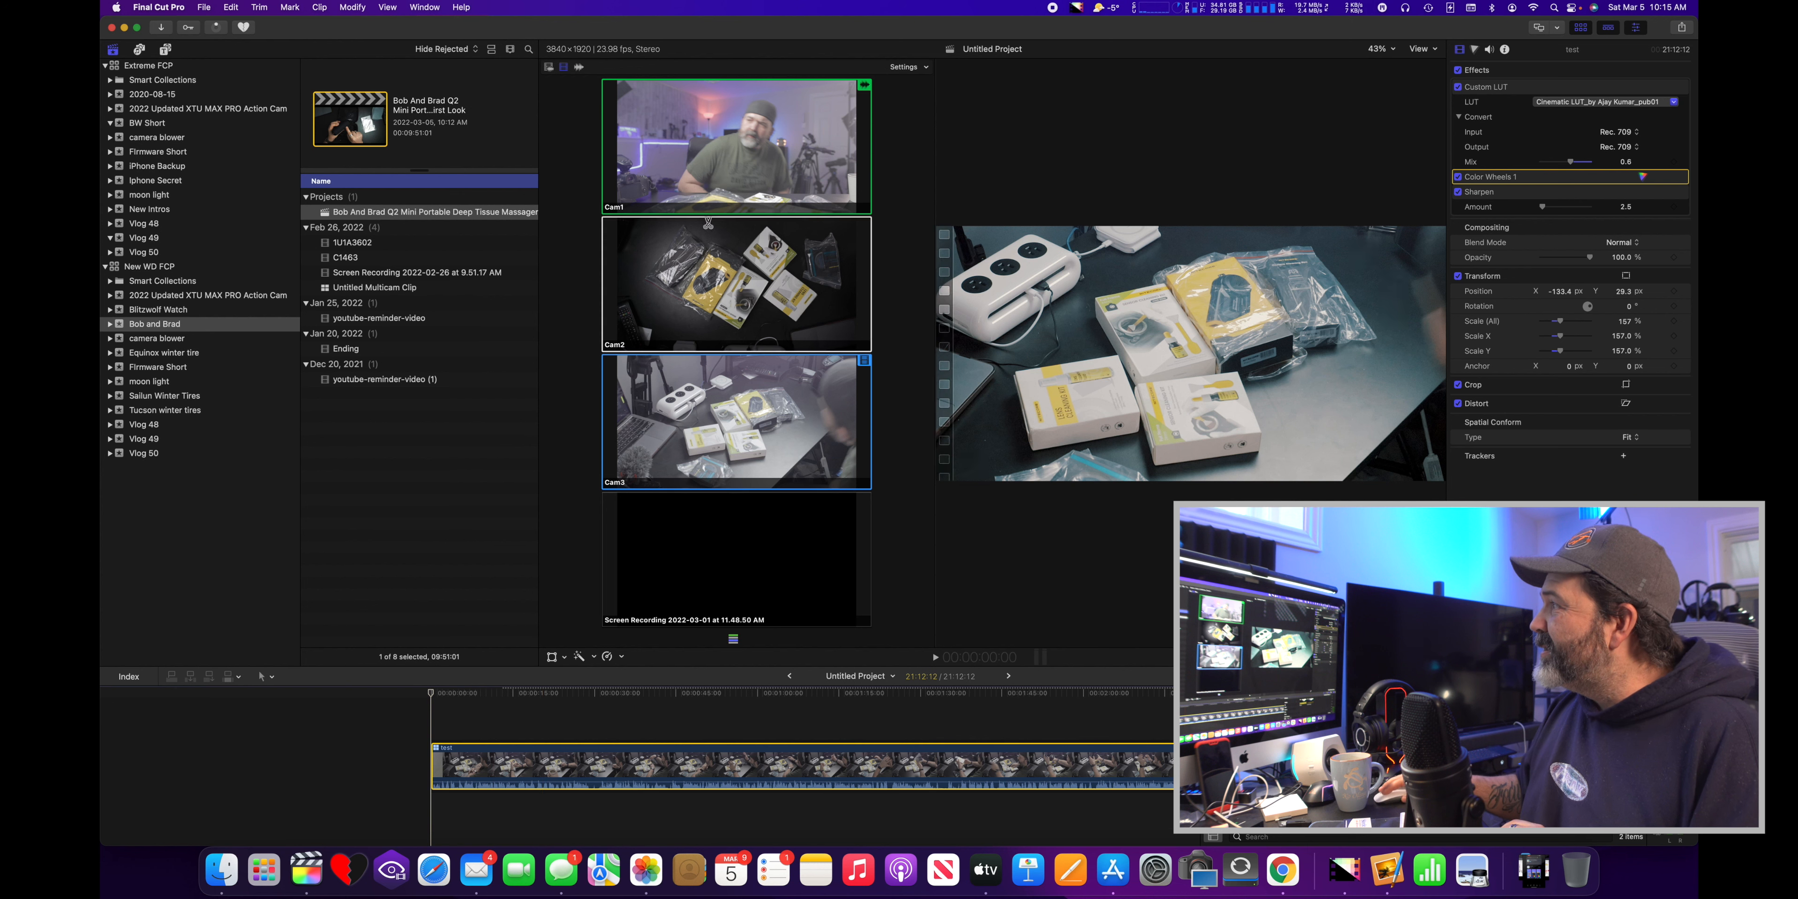
key("1")
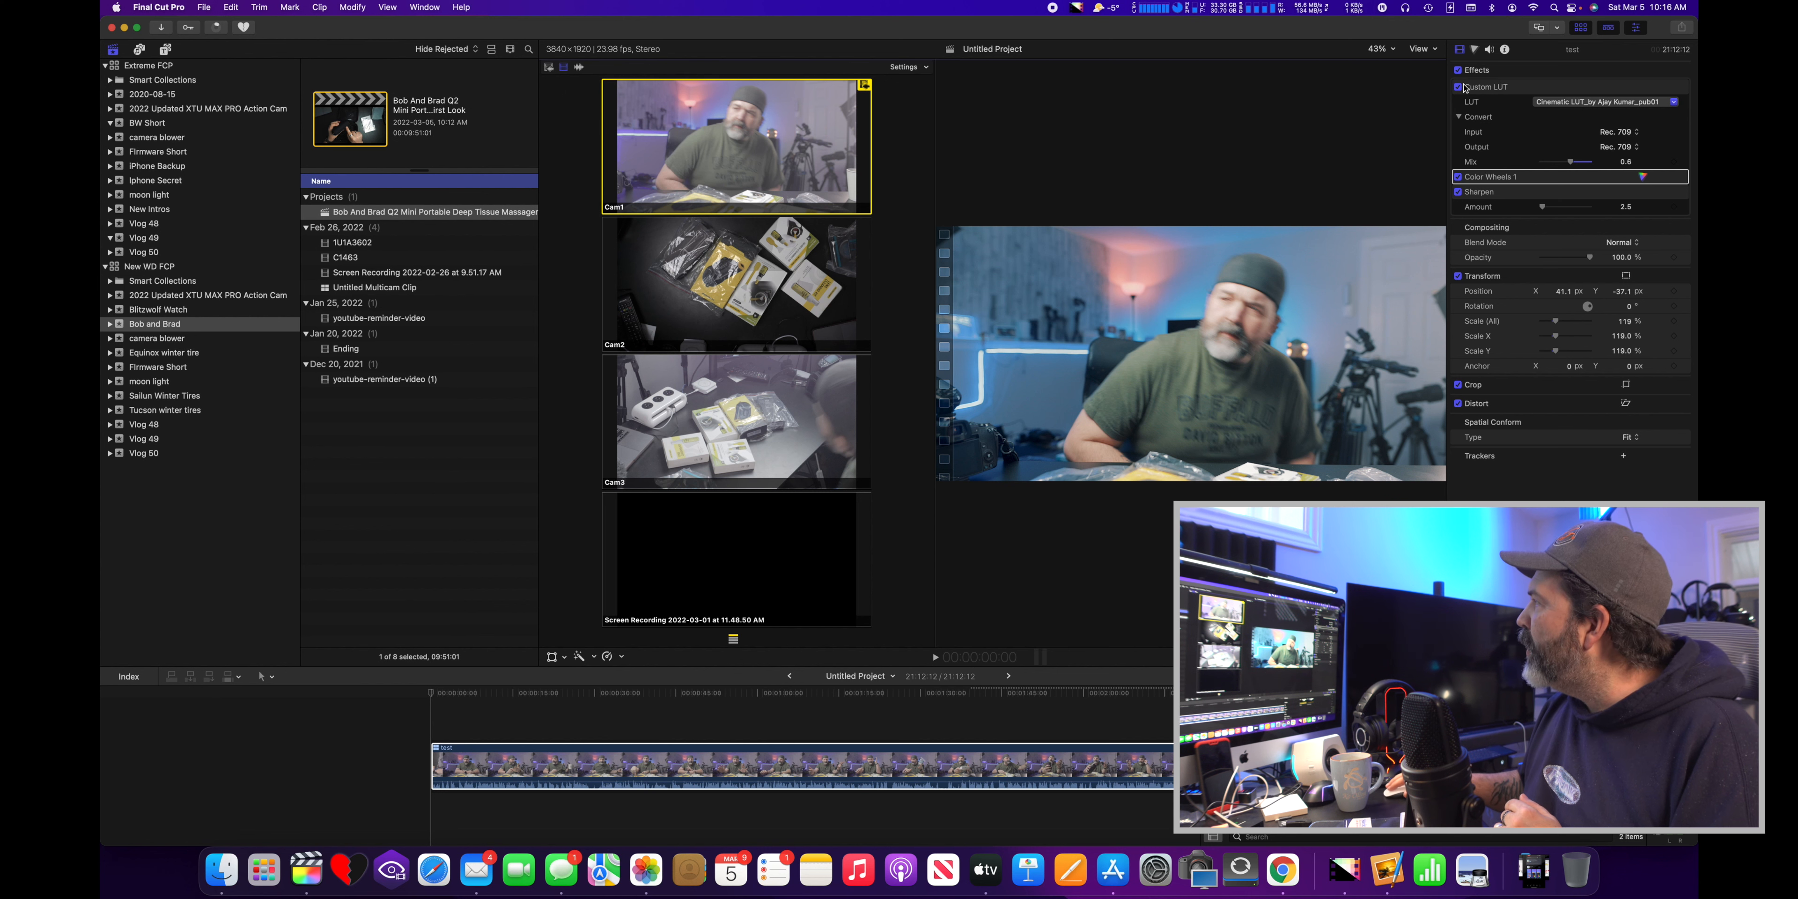
Review Cam1's color correction, audio and video settings
left_click(1475, 50)
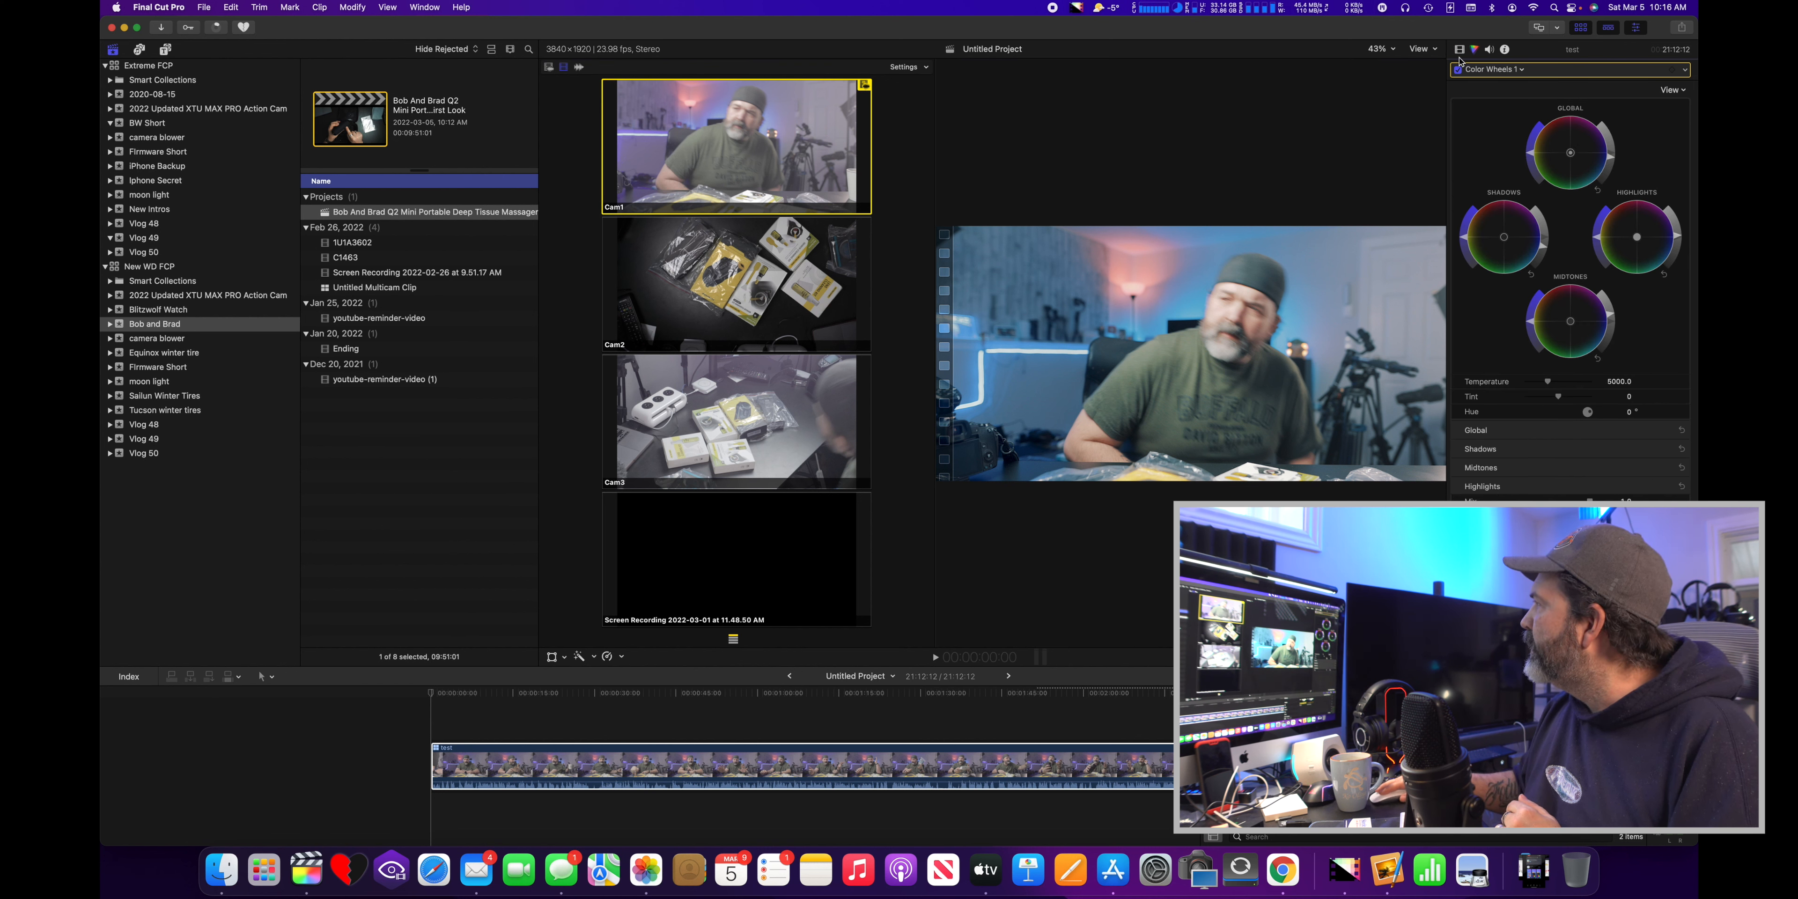
left_click(1489, 50)
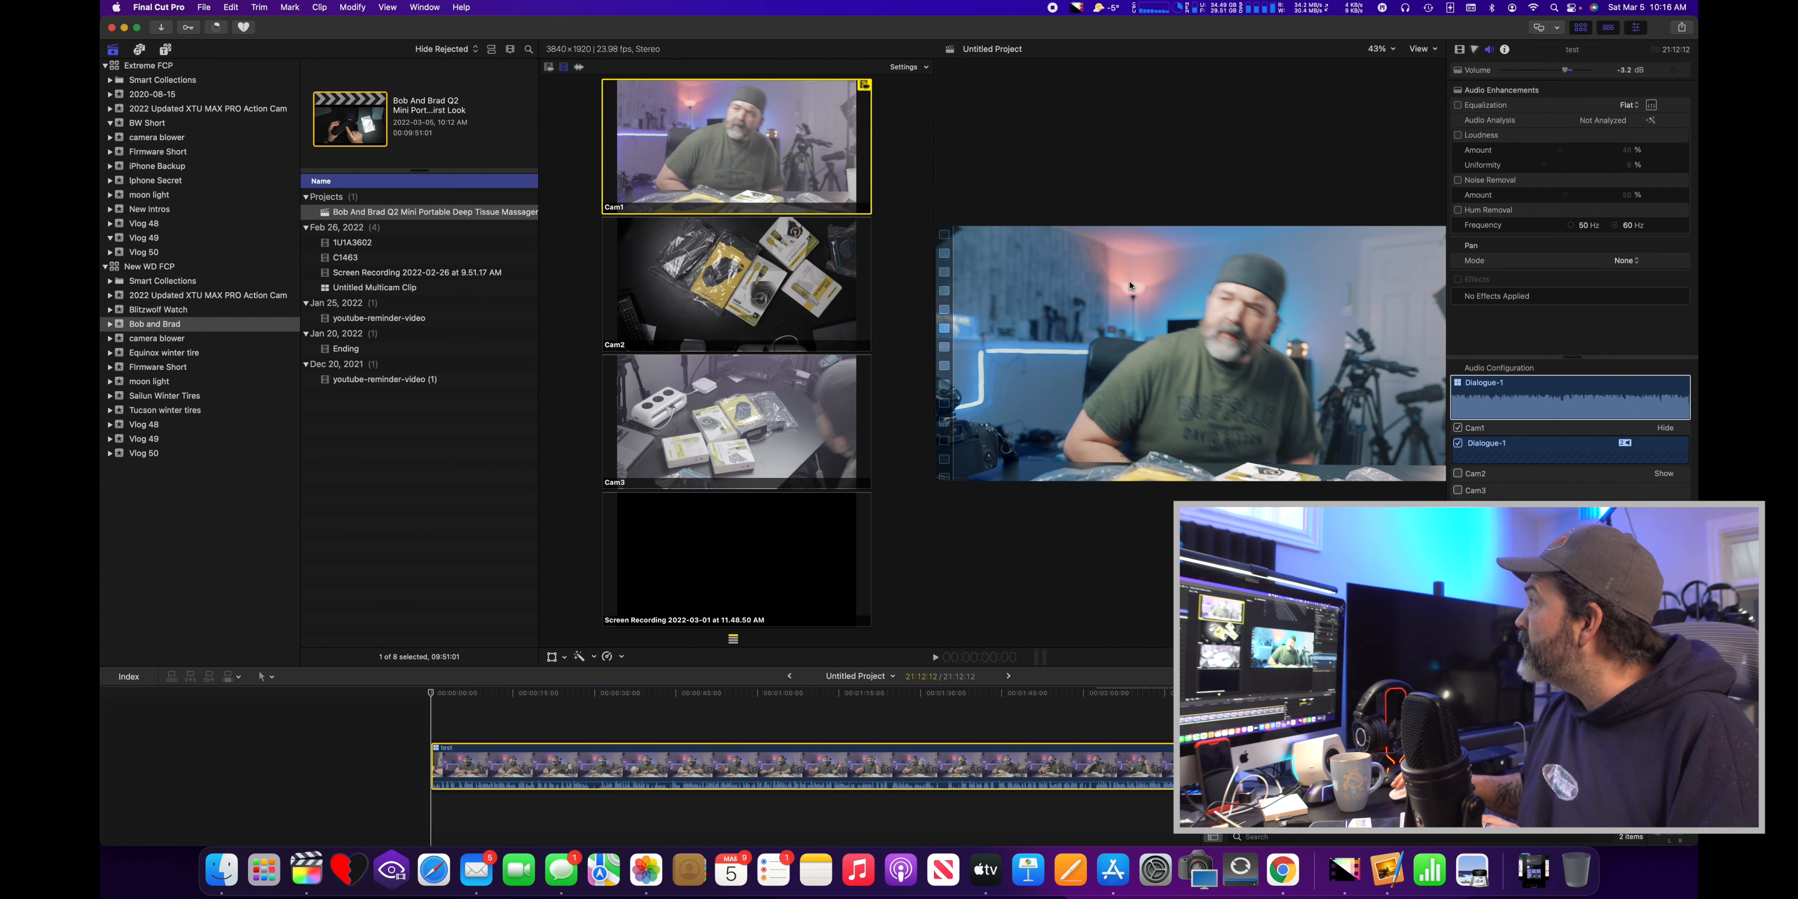
left_click(1460, 50)
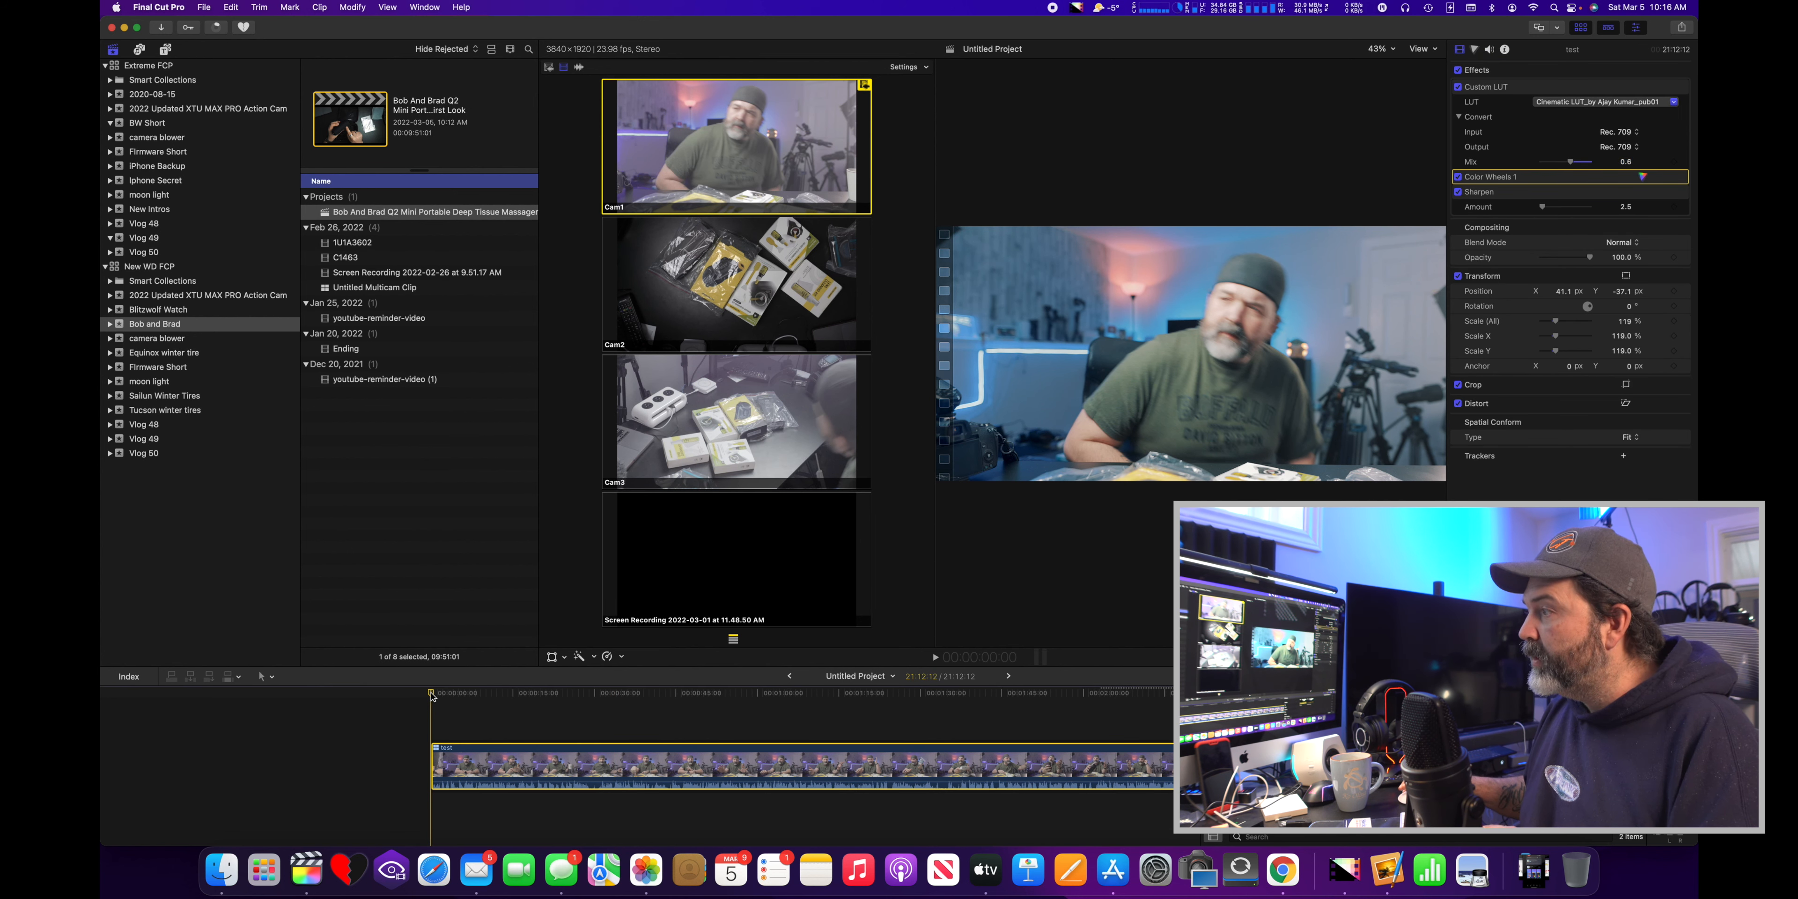
Play the project from the start to about 13 seconds, skip ahead to about 22 seconds and resume playback
left_click(934, 655)
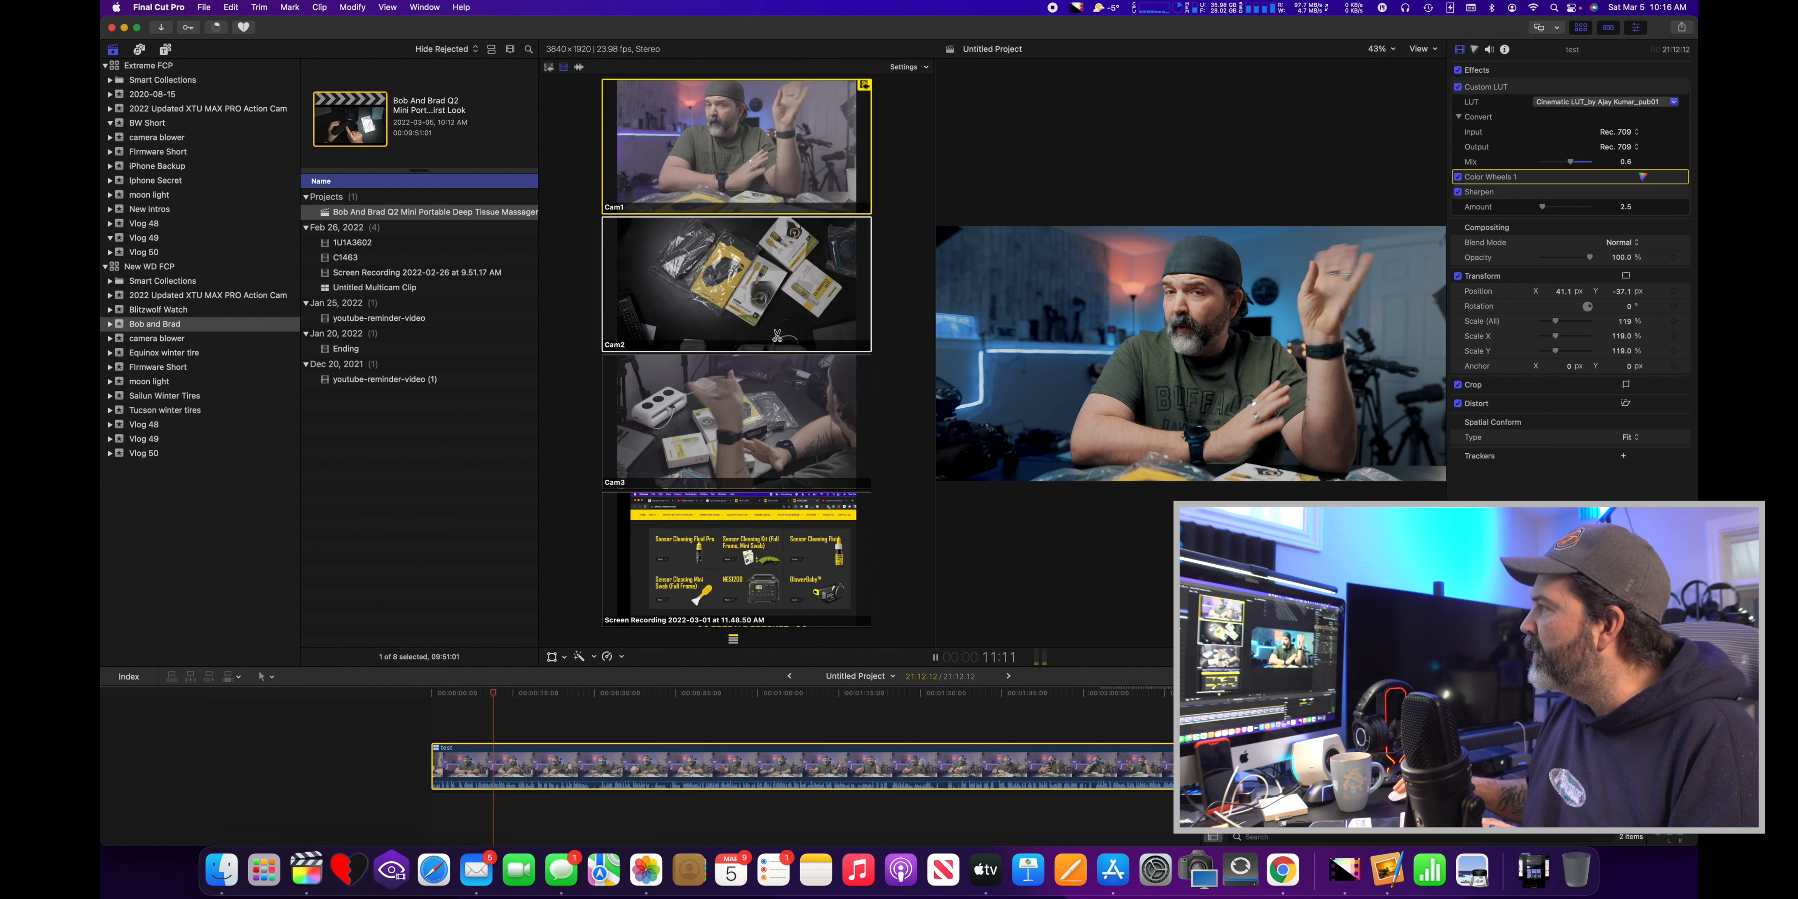
key("space")
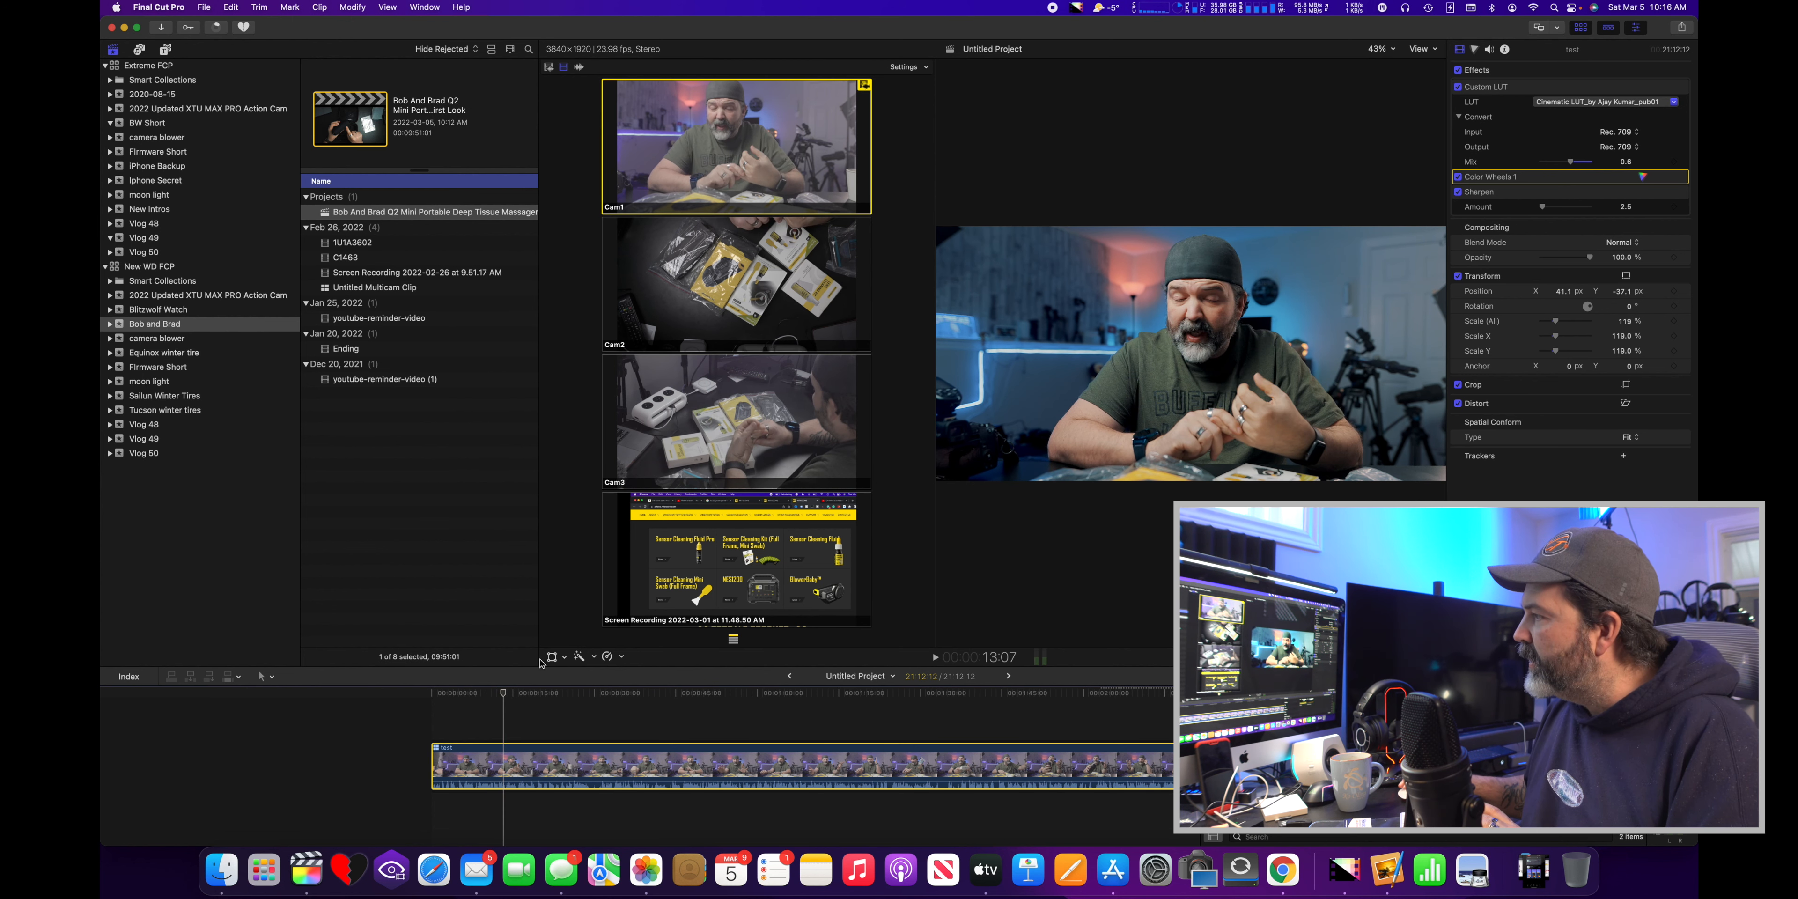
mouse_move(526, 696)
left_mouse_down()
mouse_move(572, 697)
mouse_move(556, 697)
left_mouse_up()
key("space")
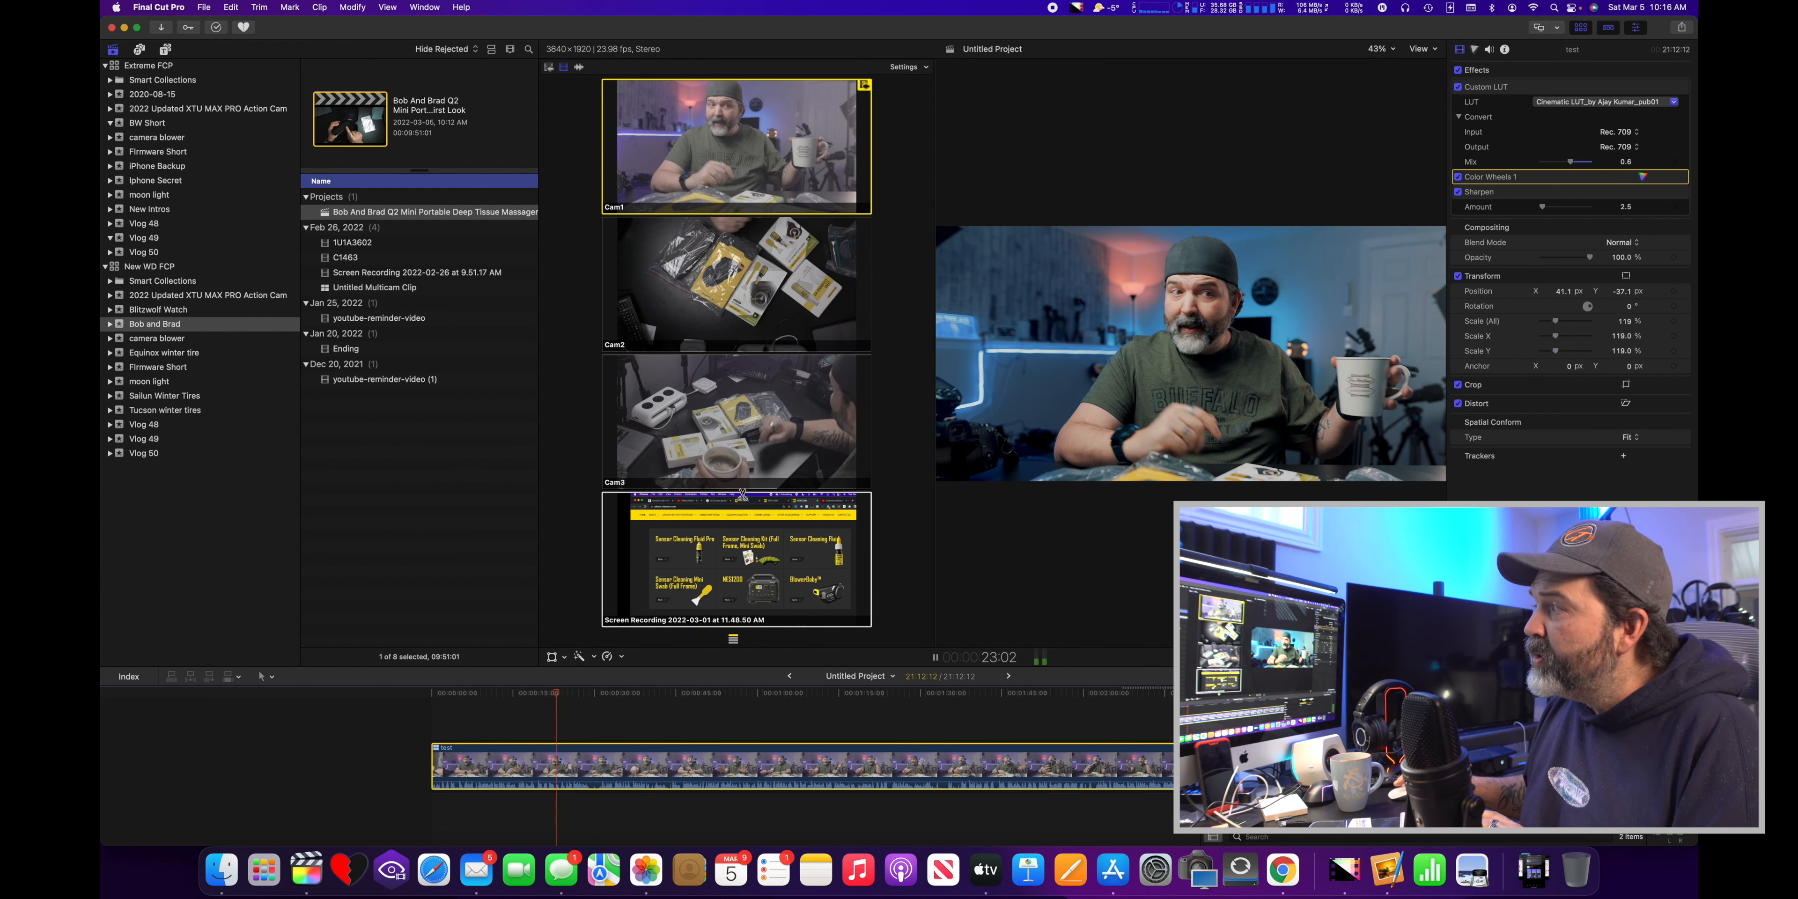
Cut angles live from about 0:24 to 1:00 in the order Cam3, Cam1, Cam2, Cam1, Cam3, Cam2, Cam1, Cam3, Cam1, Cam2, and stop
left_click(755, 421)
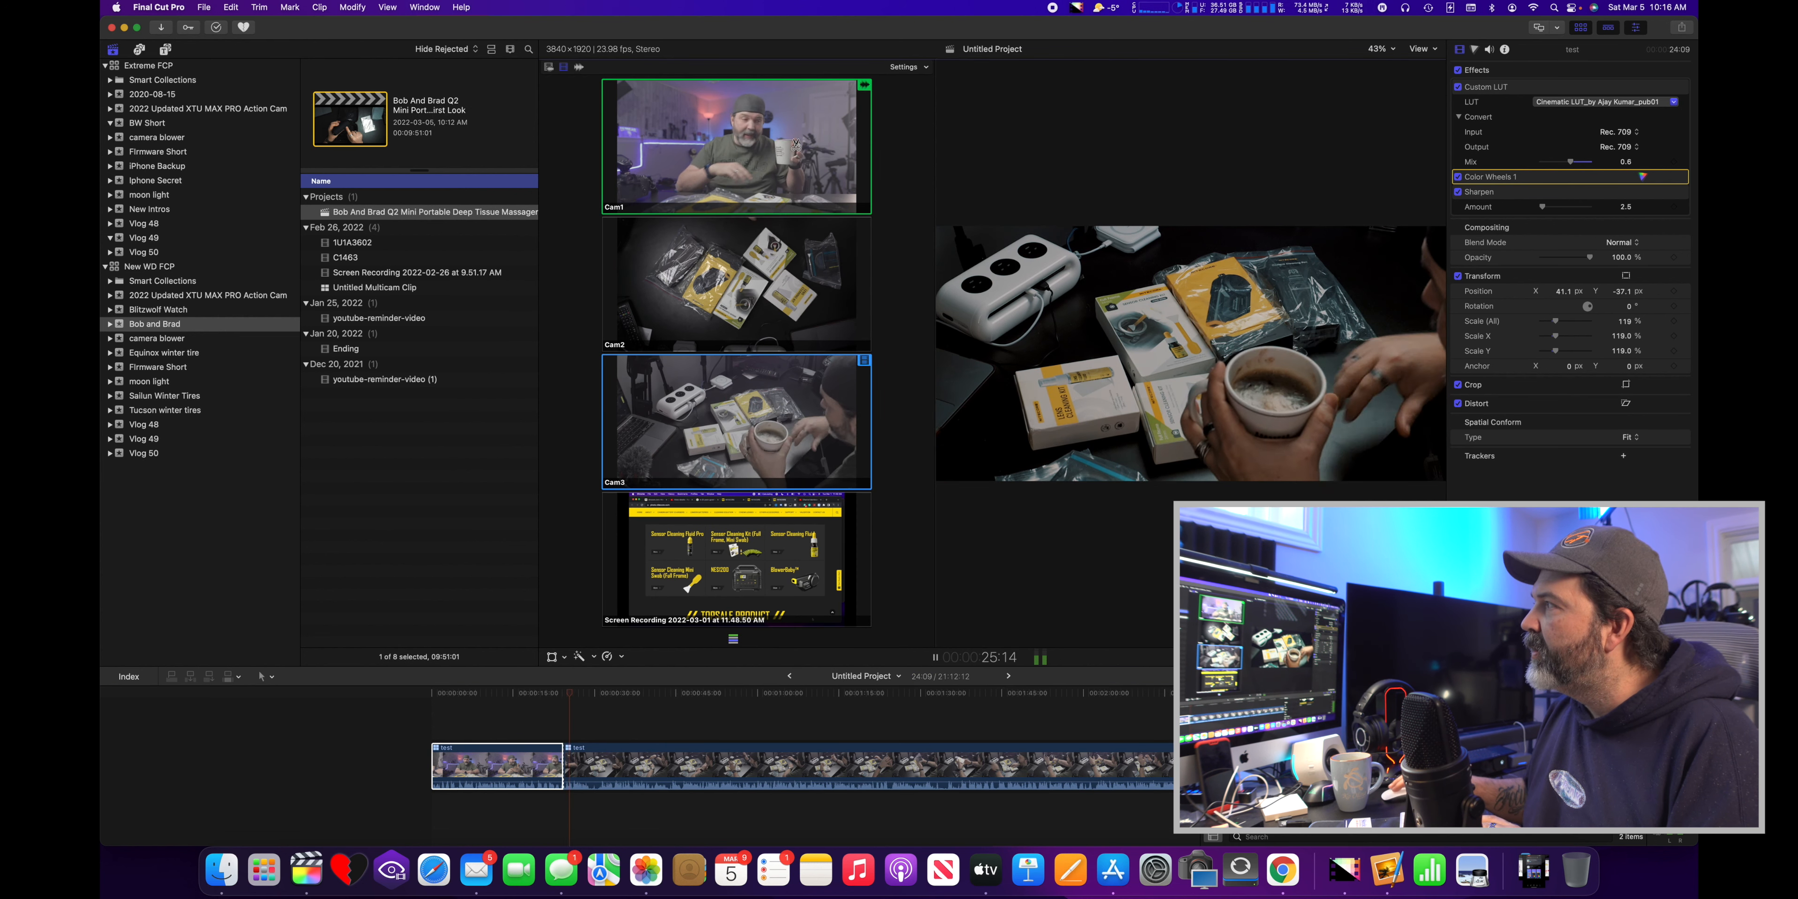
left_click(766, 132)
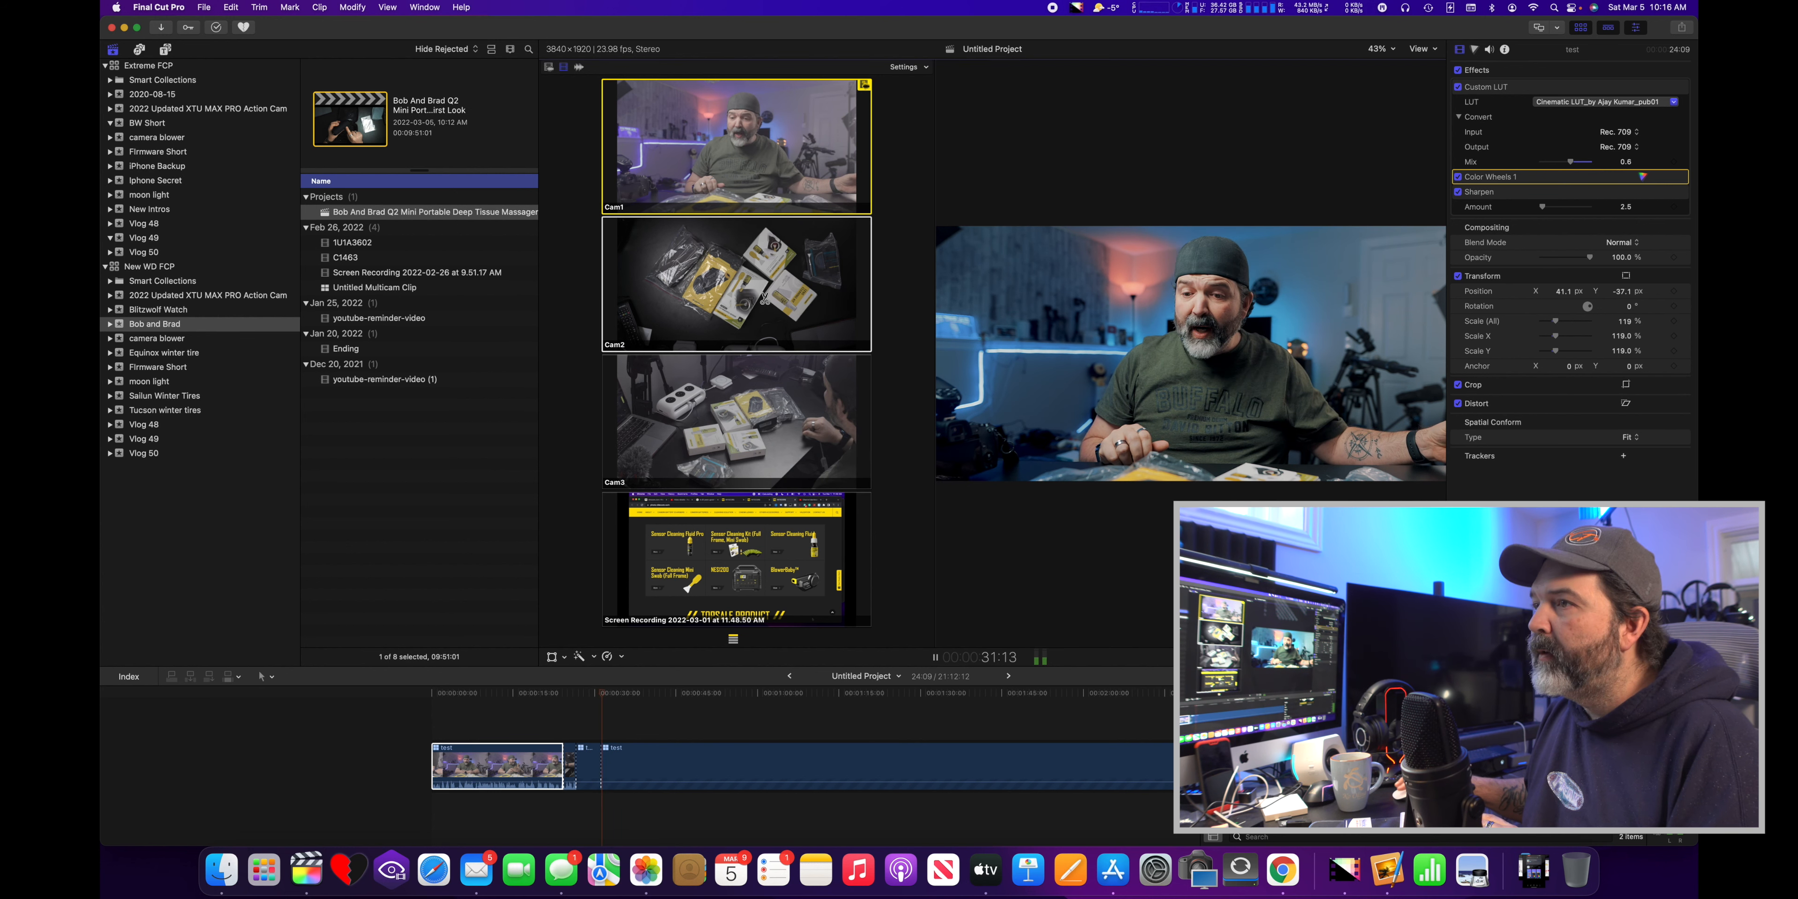
left_click(764, 298)
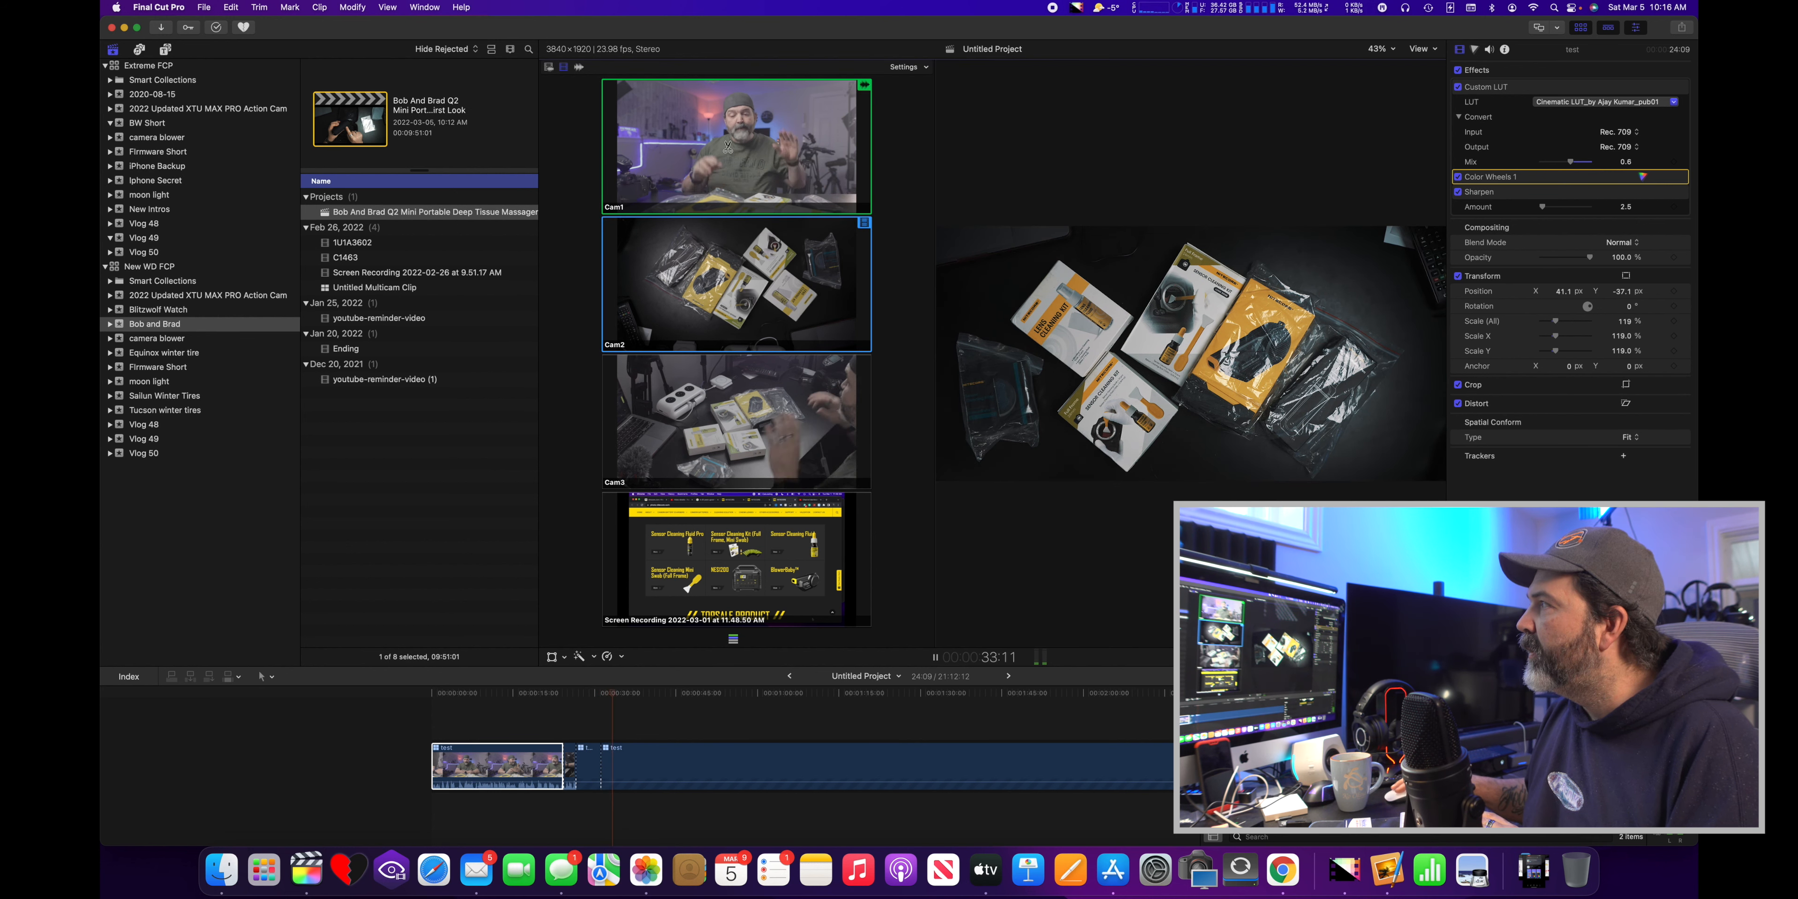
left_click(747, 136)
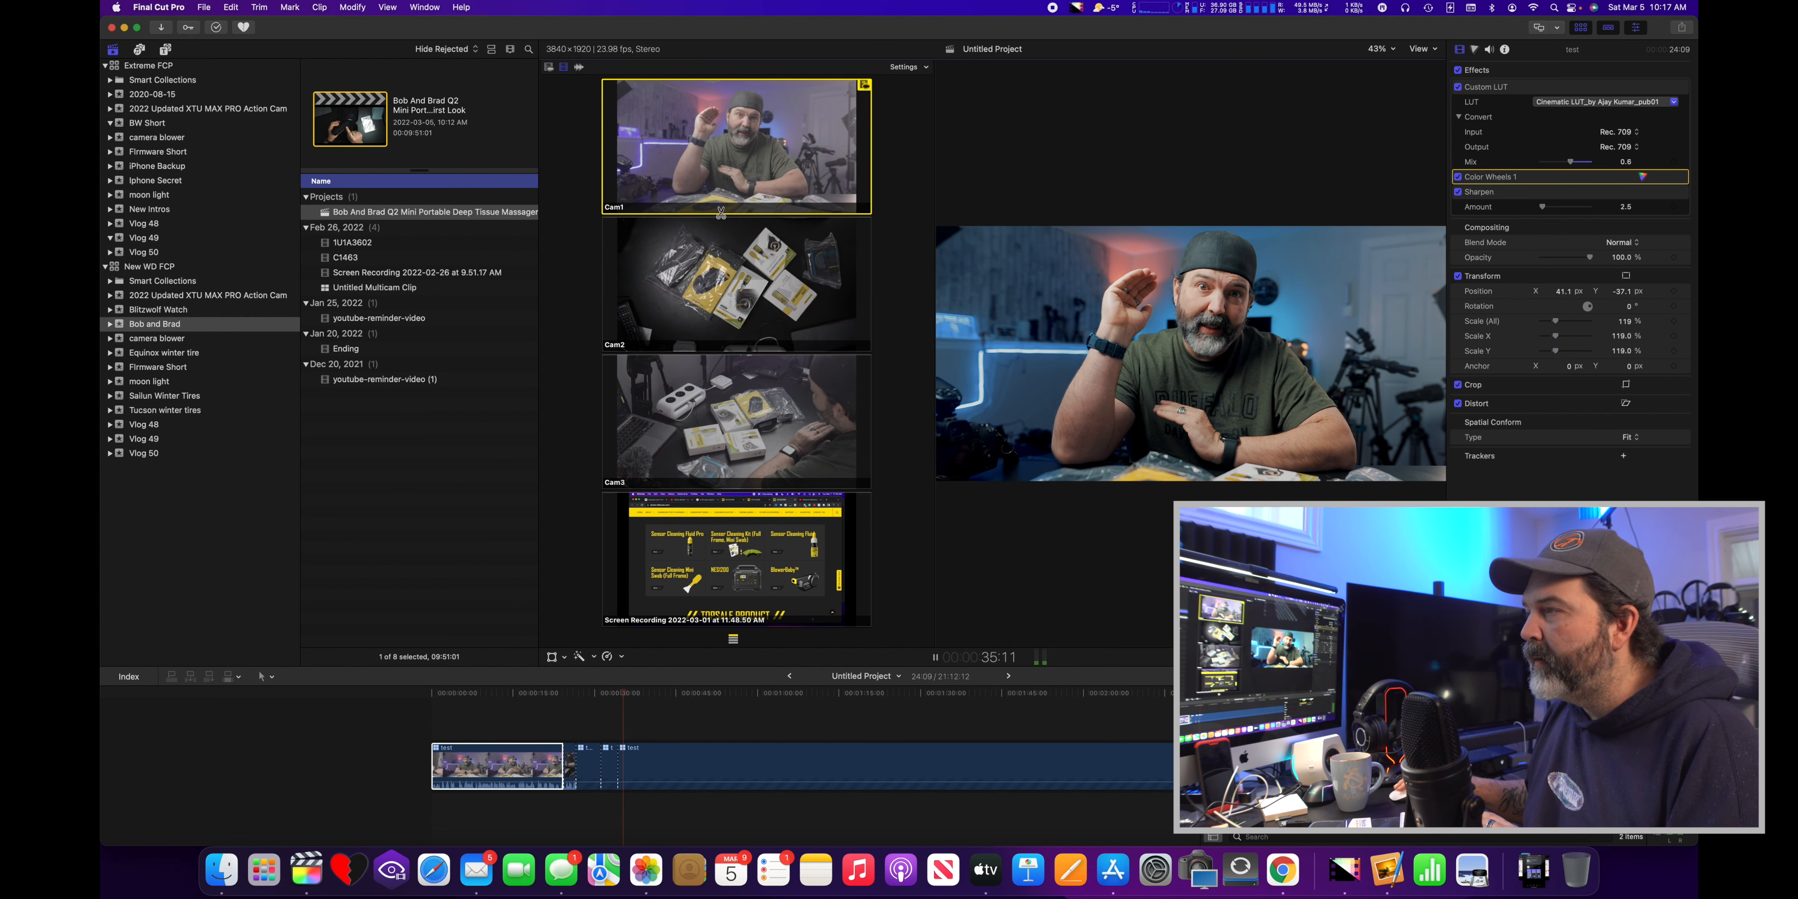
left_click(774, 436)
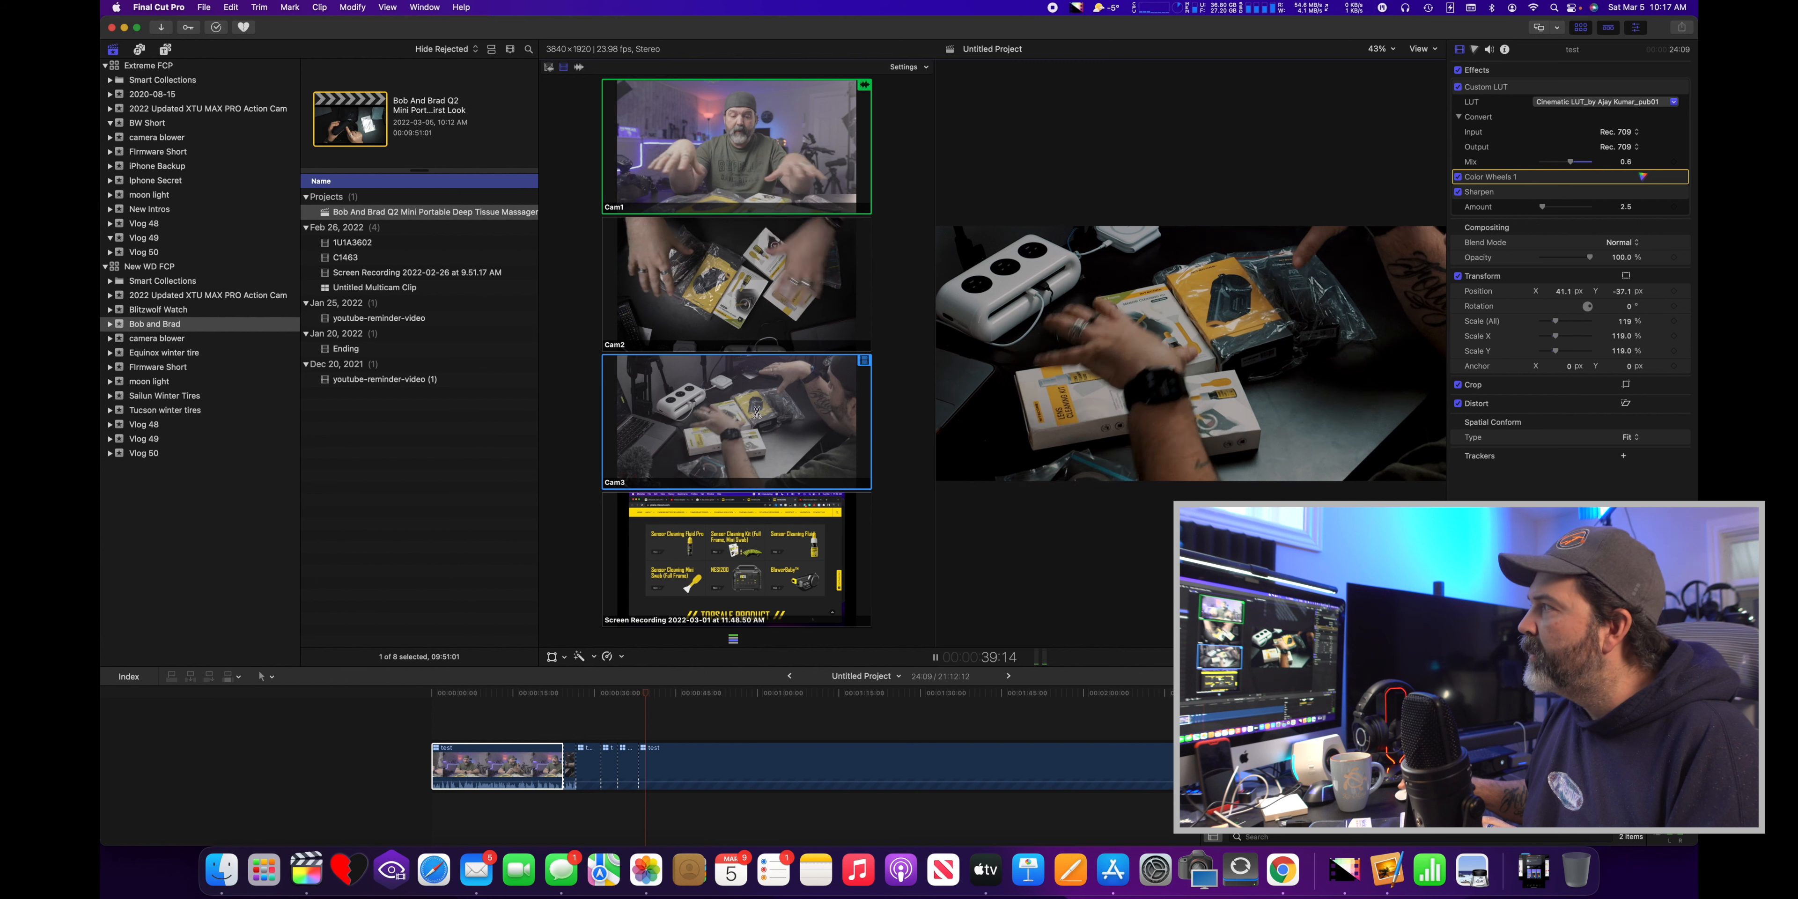
left_click(744, 274)
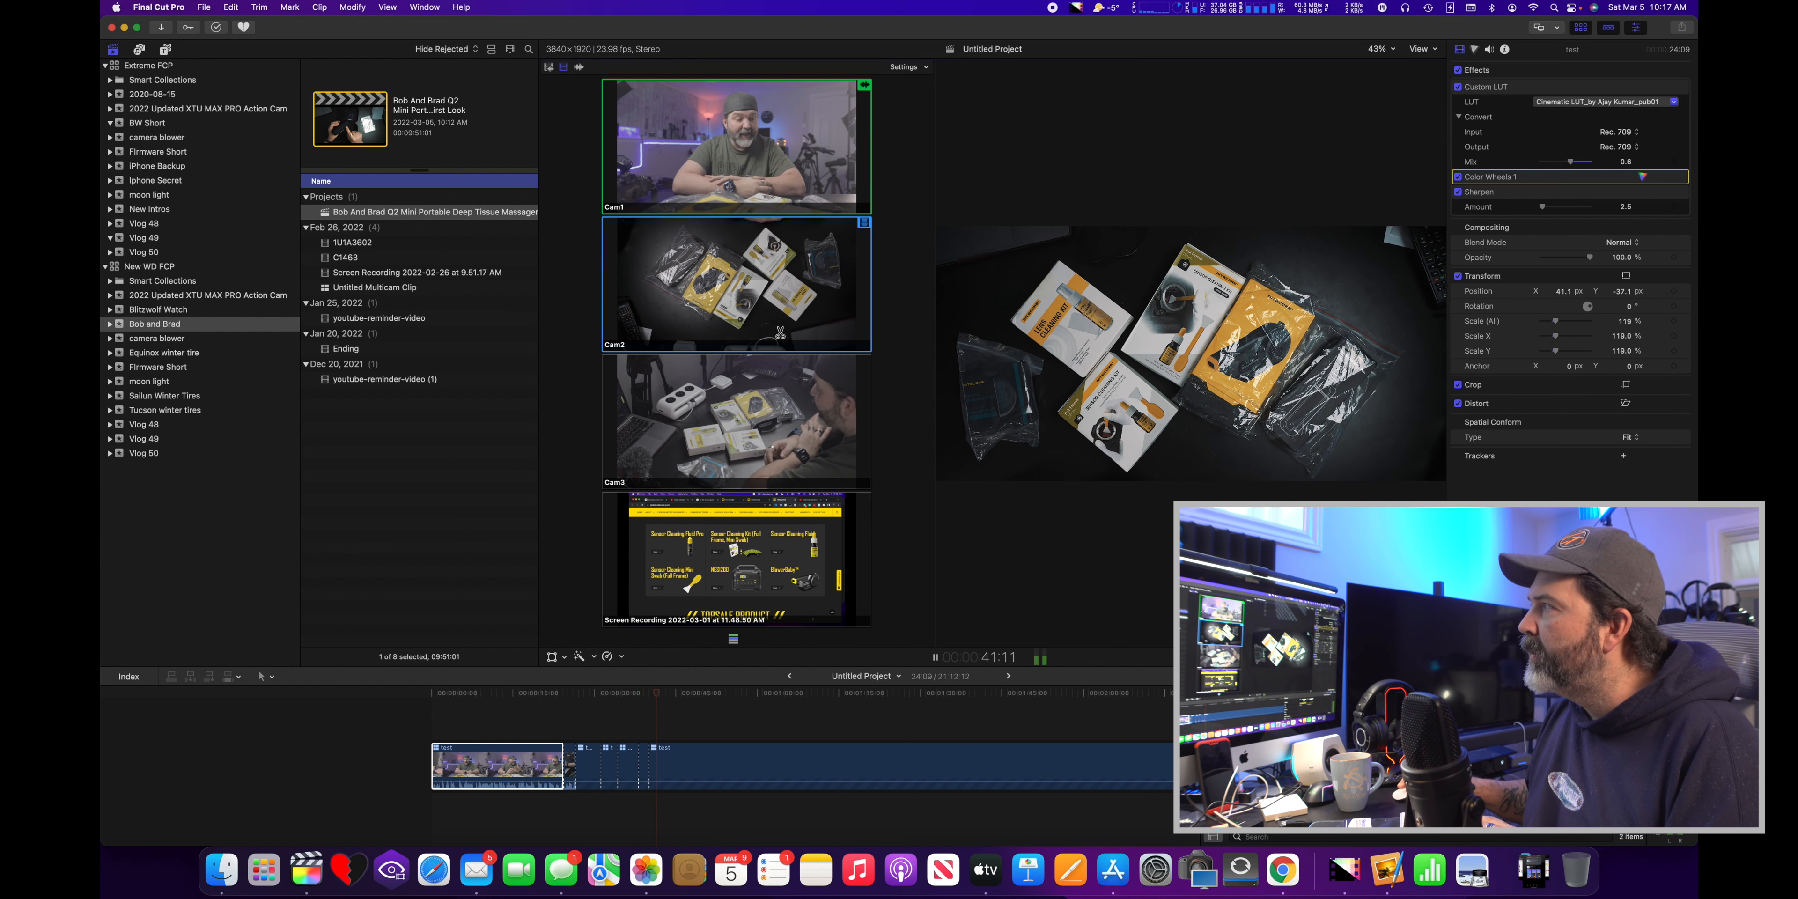
left_click(766, 149)
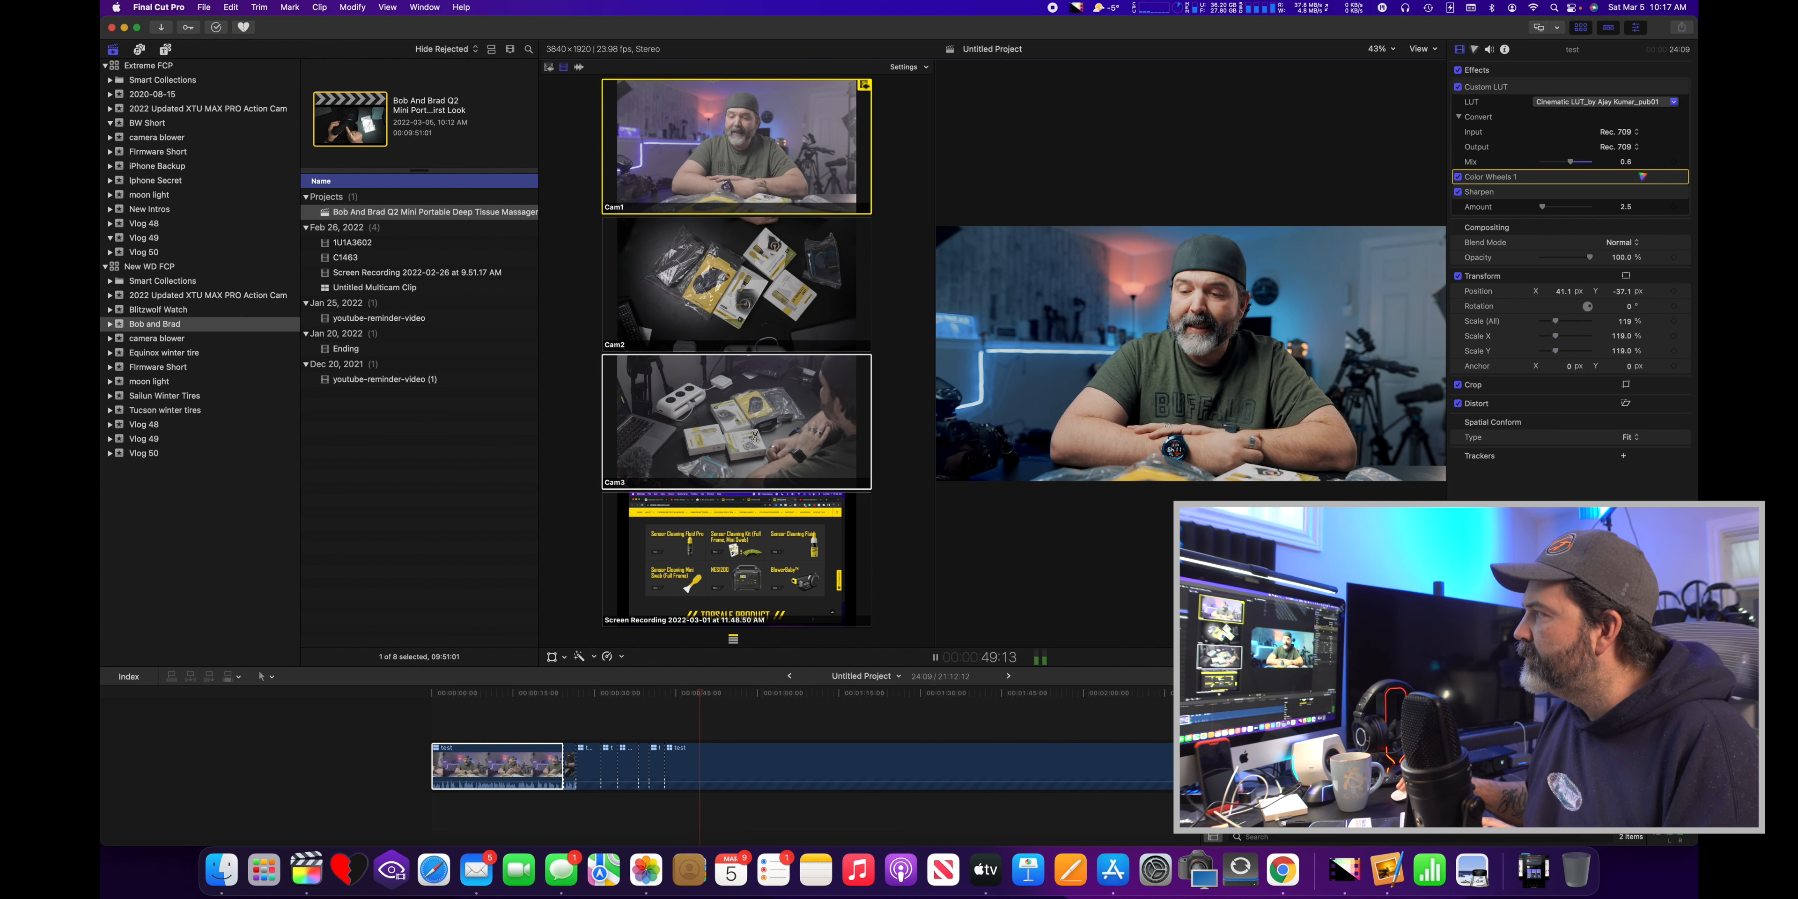
left_click(728, 416)
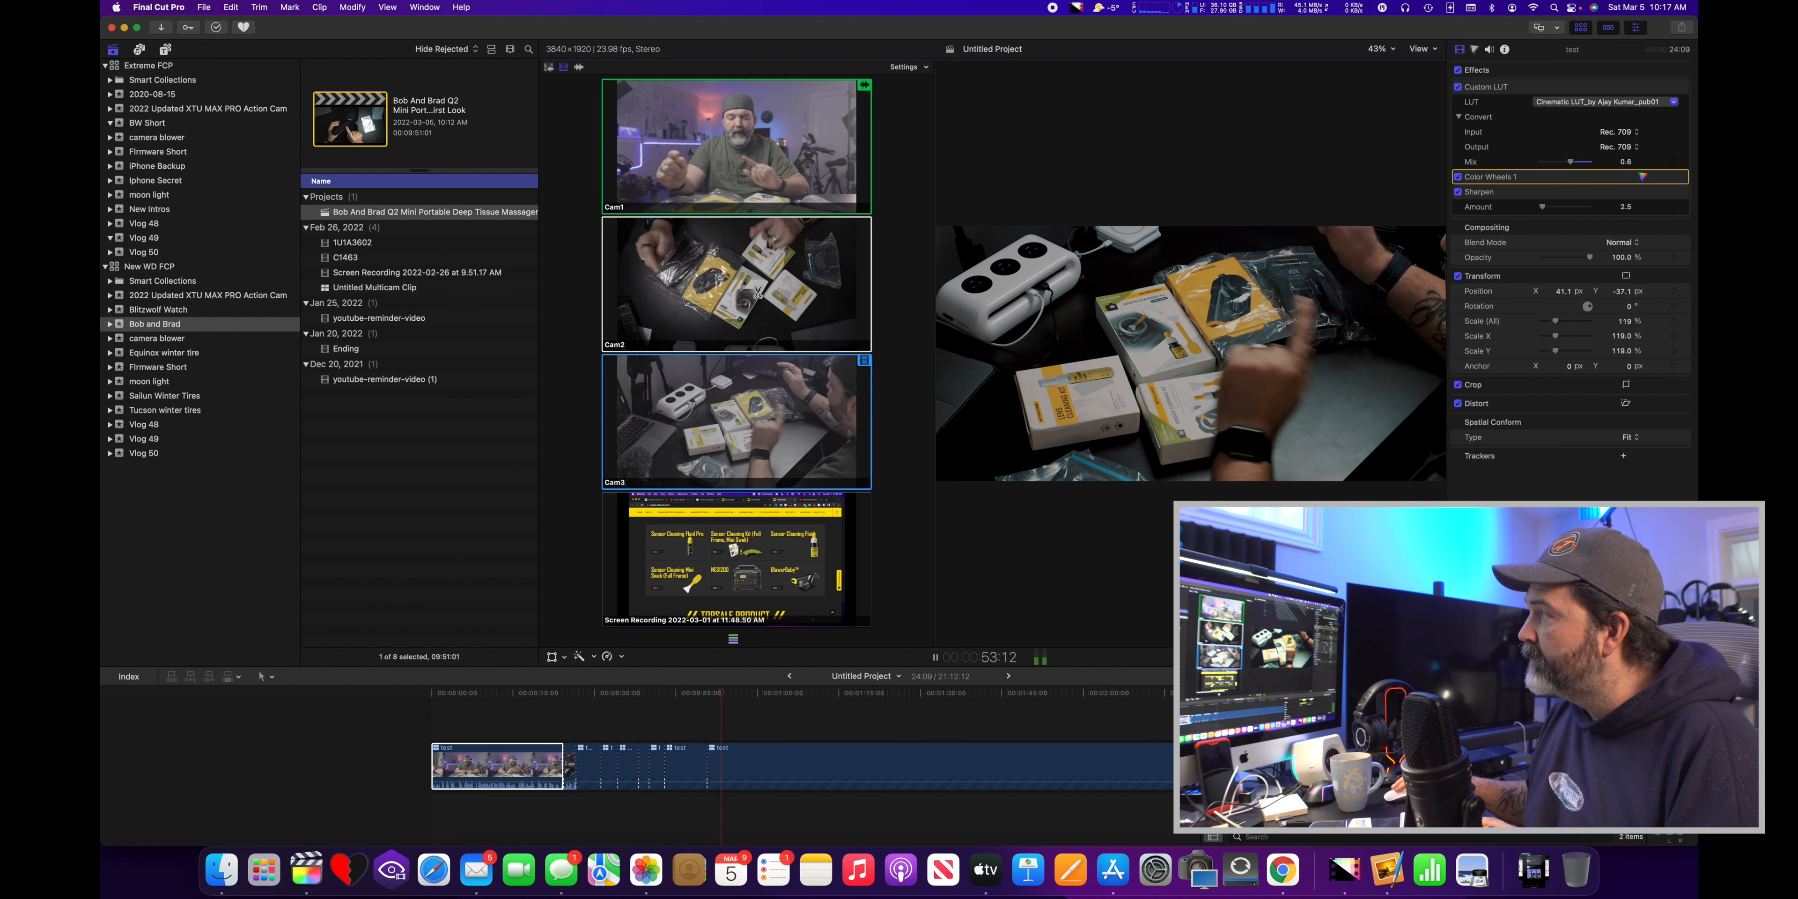
key("1")
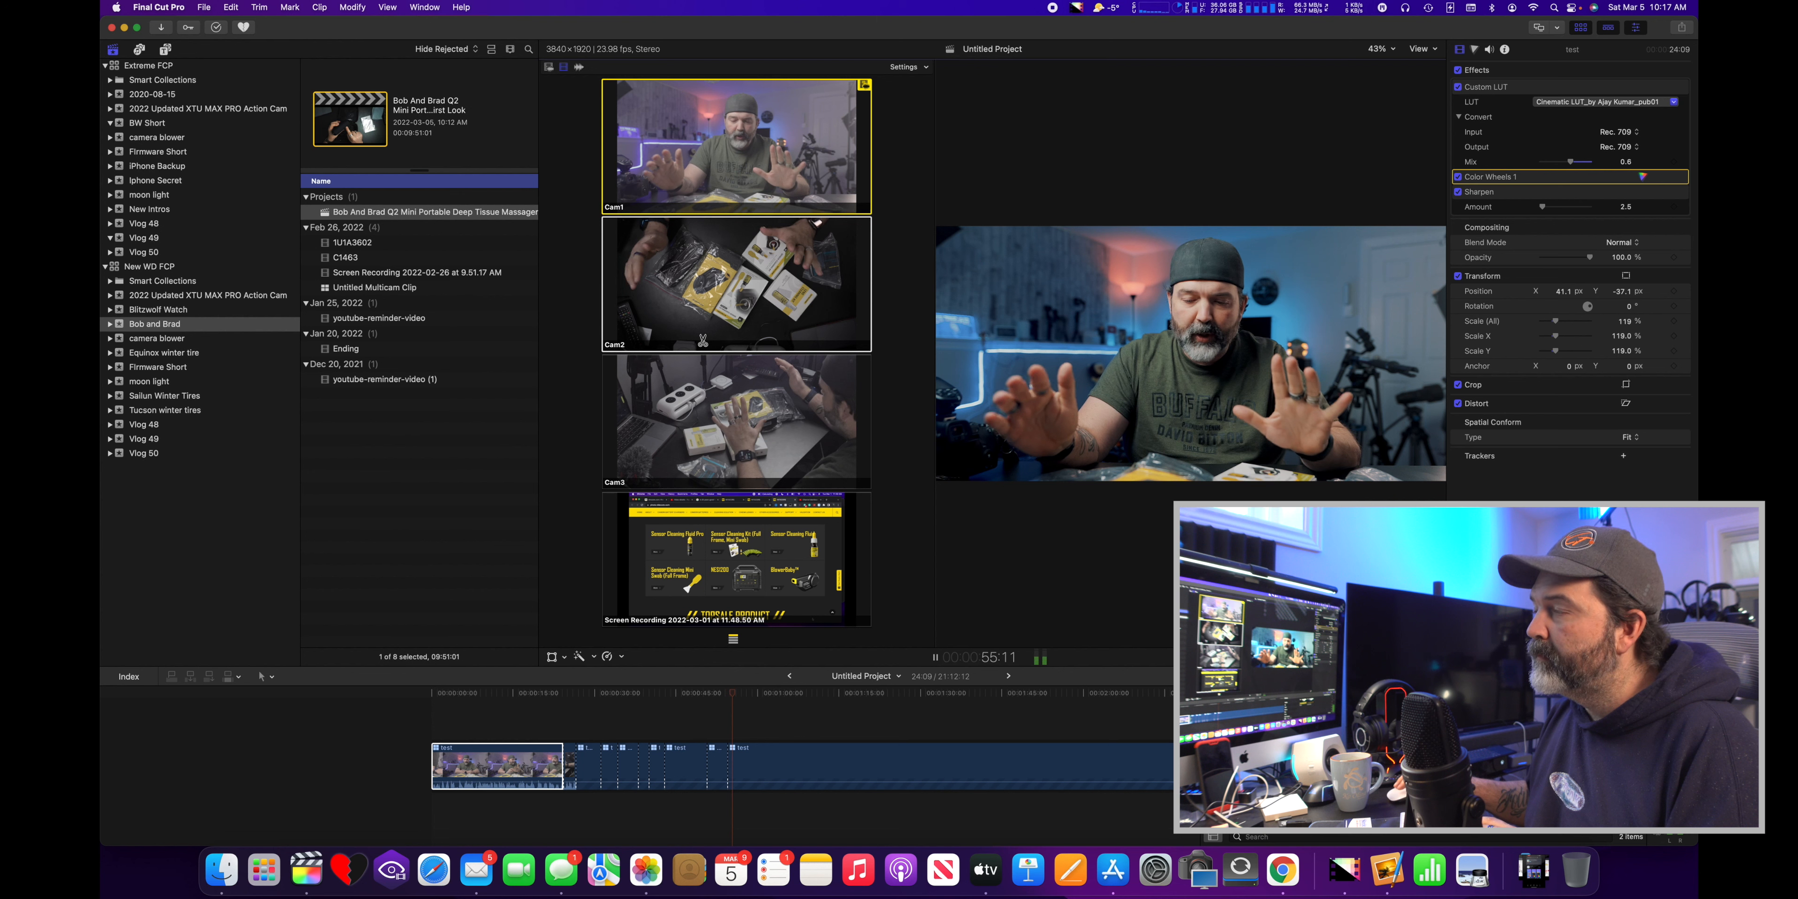
left_click(730, 296)
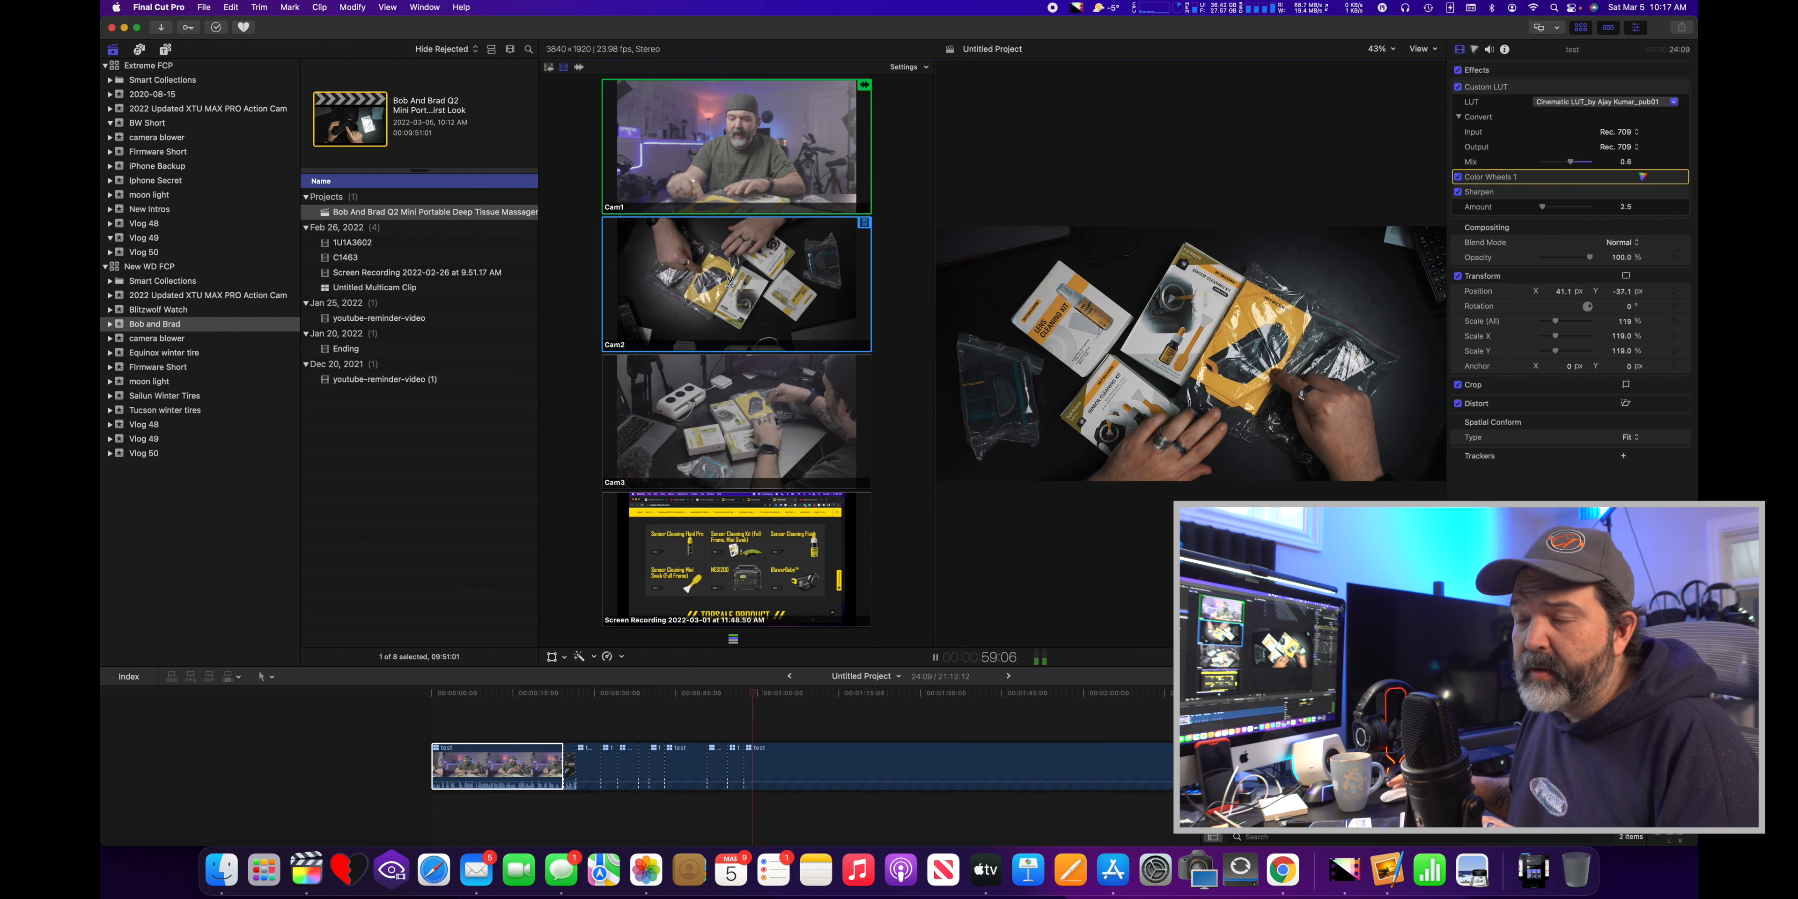
key("space")
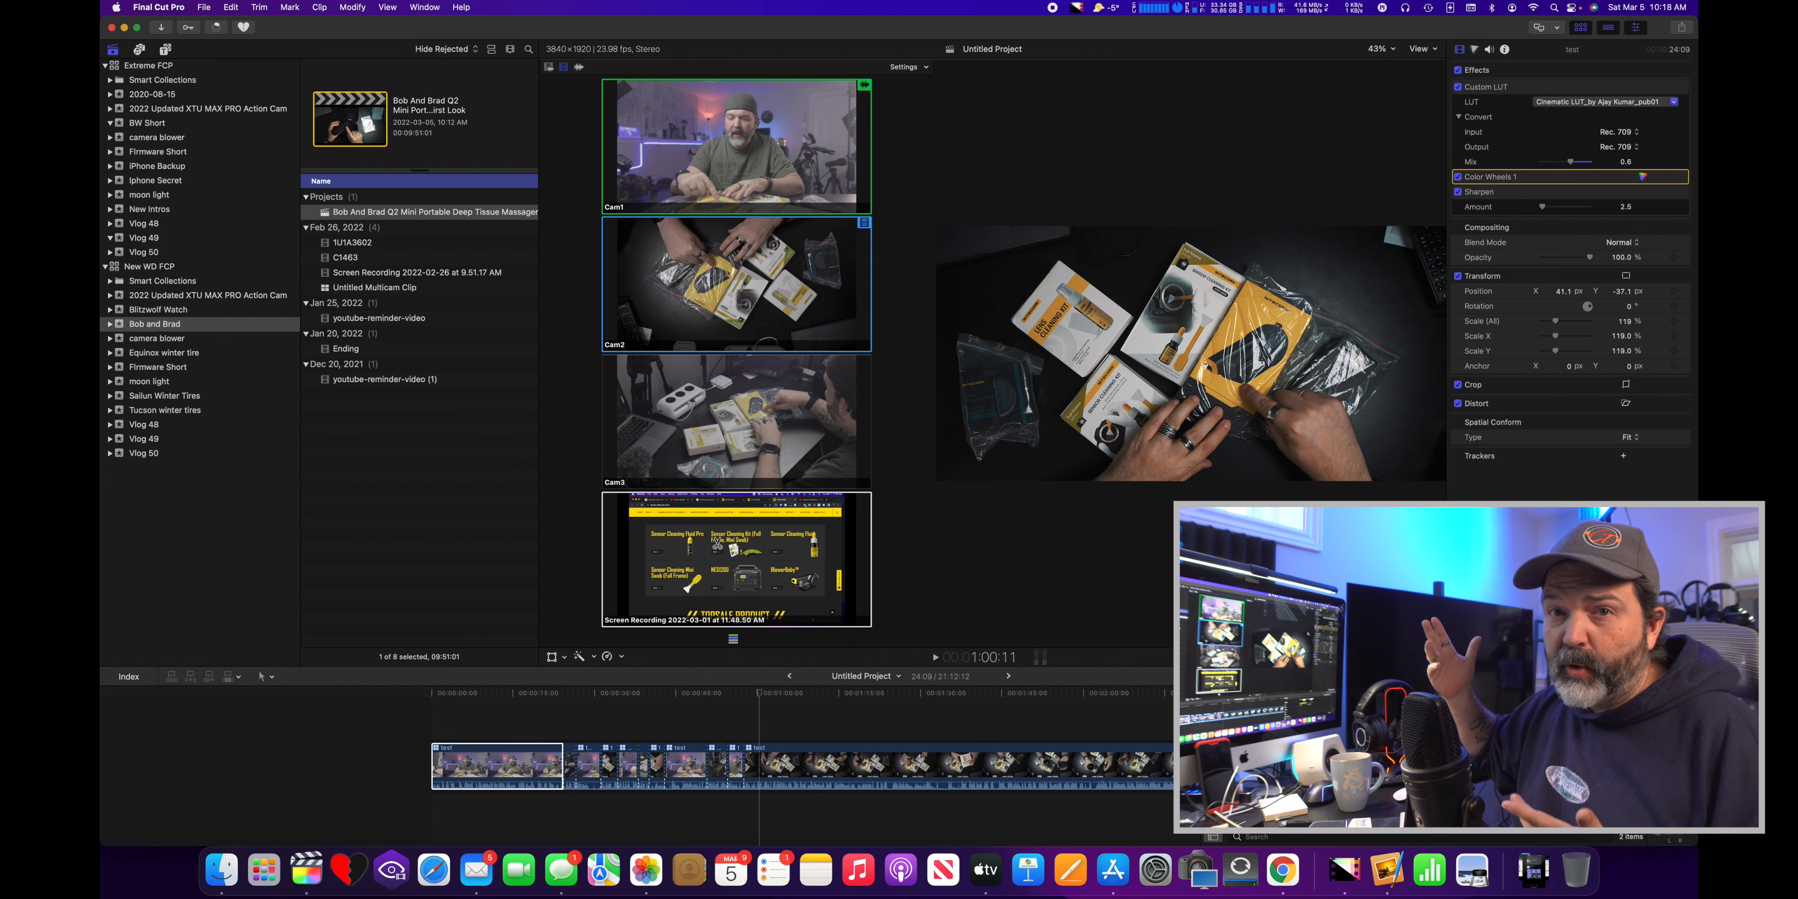
At 1:00:11, try a cut to the screen recording angle and replace it with a cut to Cam1
left_click(717, 544)
left_click(761, 726)
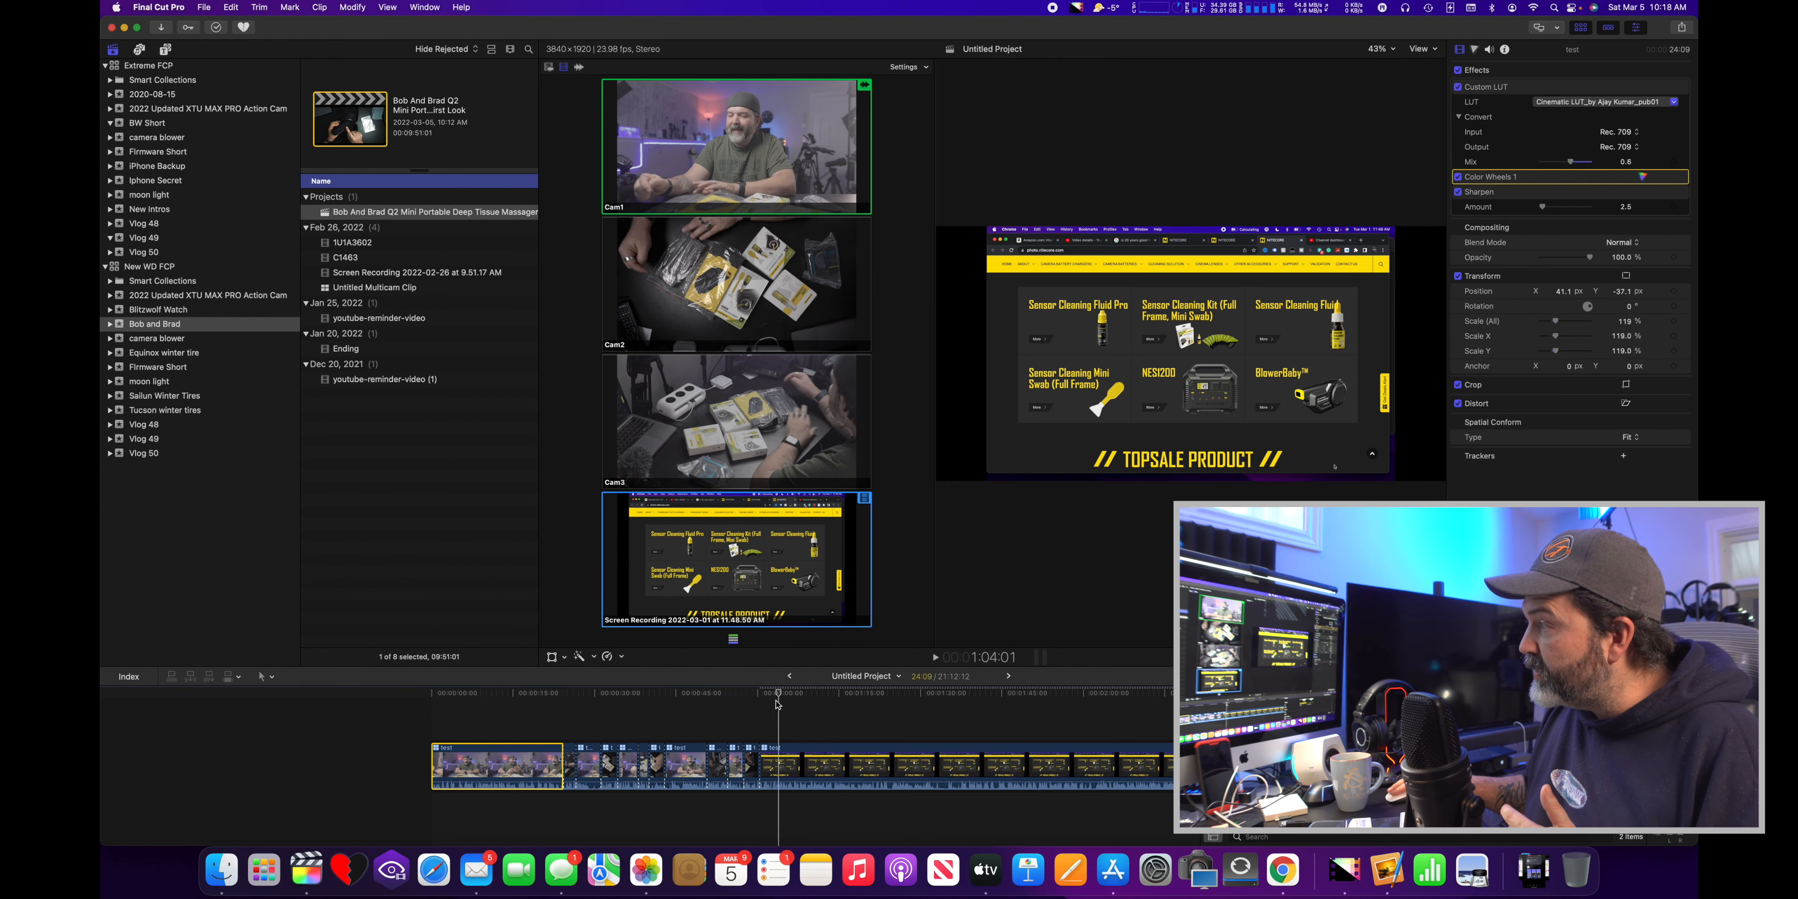
left_click(787, 155)
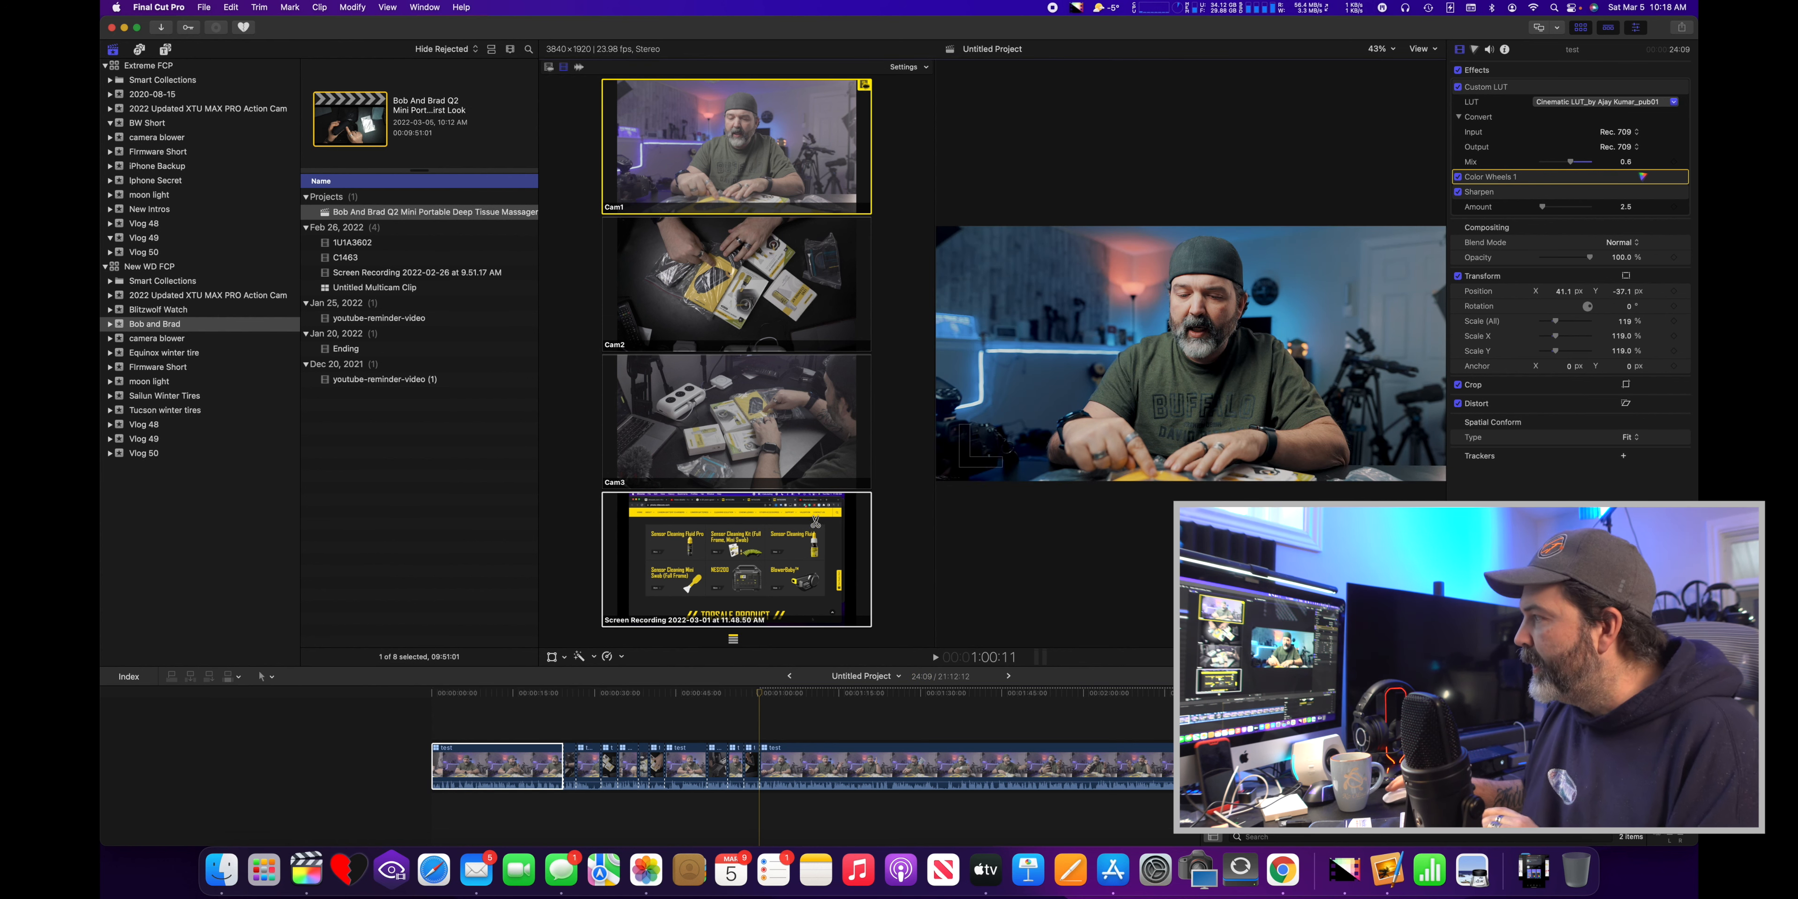
Preview the Cam1 section, blade it at 1:33:18 and play on to about 1:35:06 to look for the next cut point
key("space")
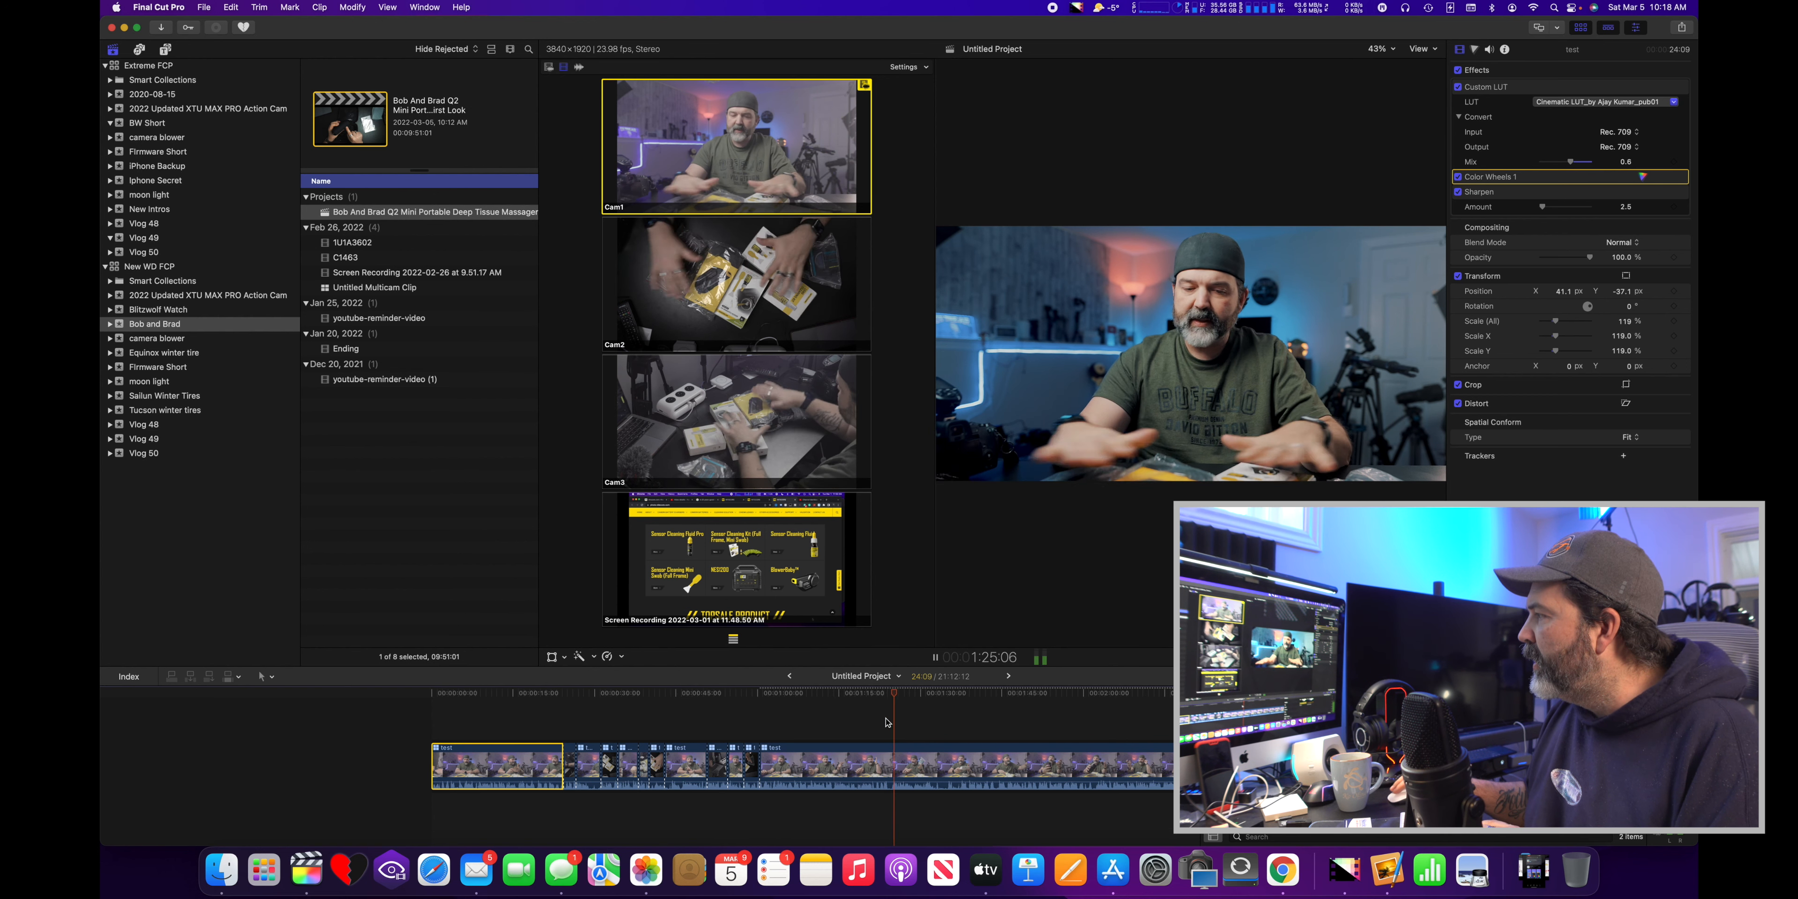
left_click(940, 721)
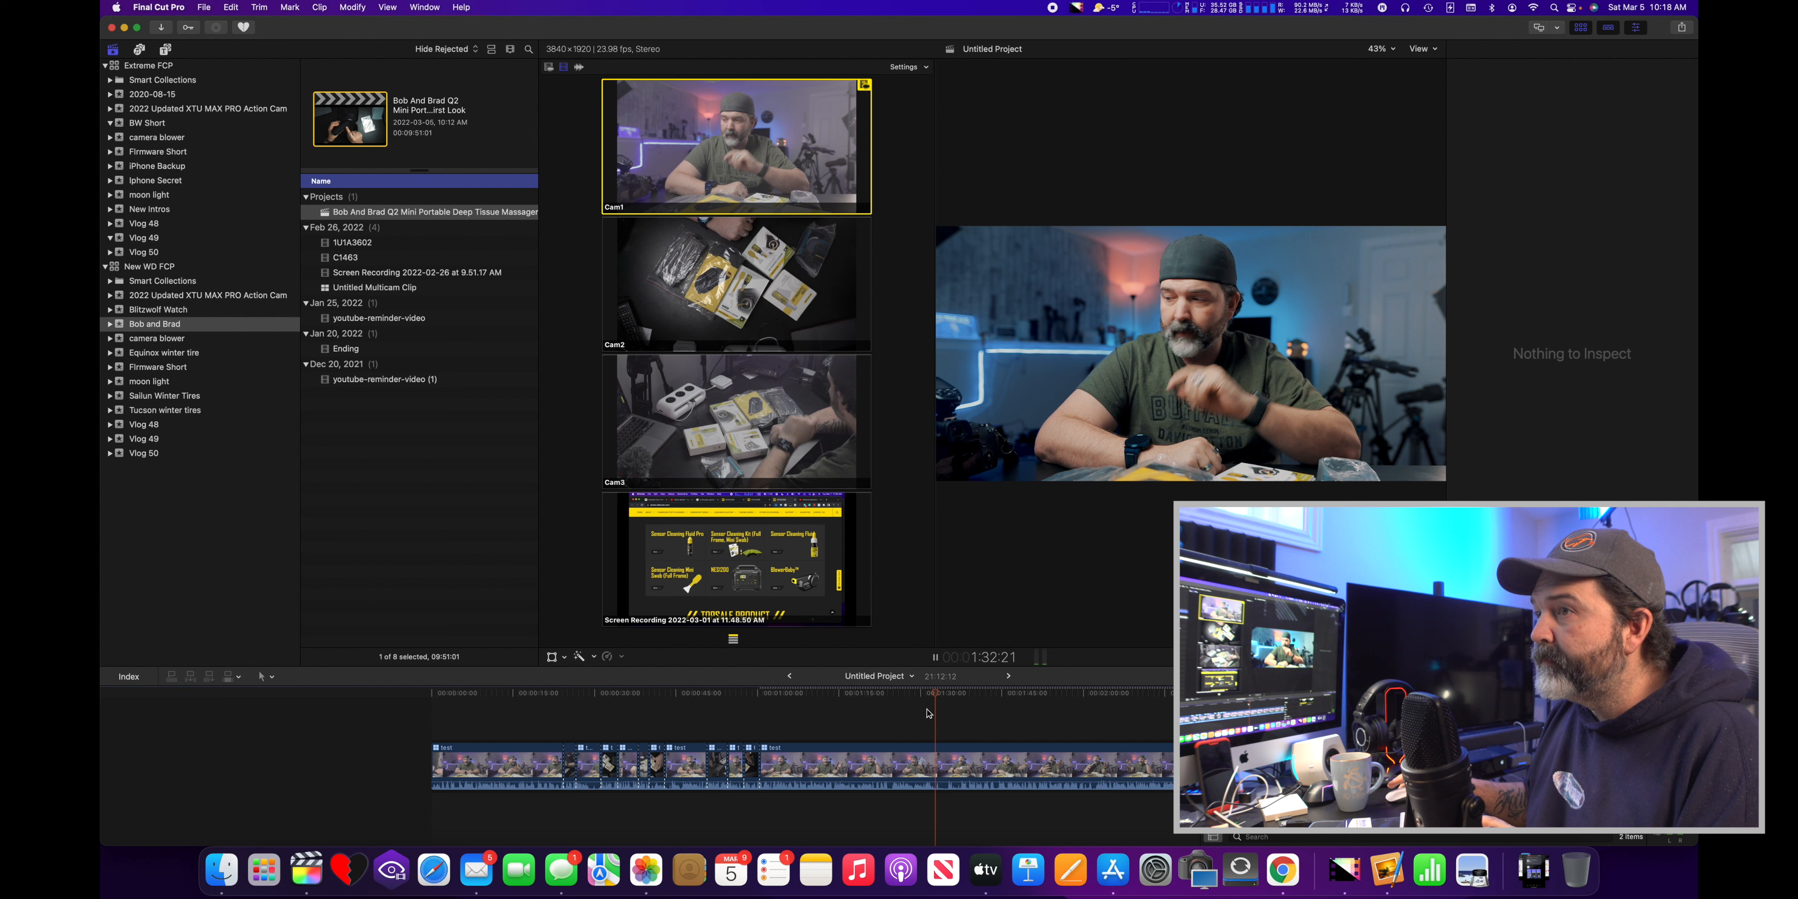
key("space")
left_click(949, 760)
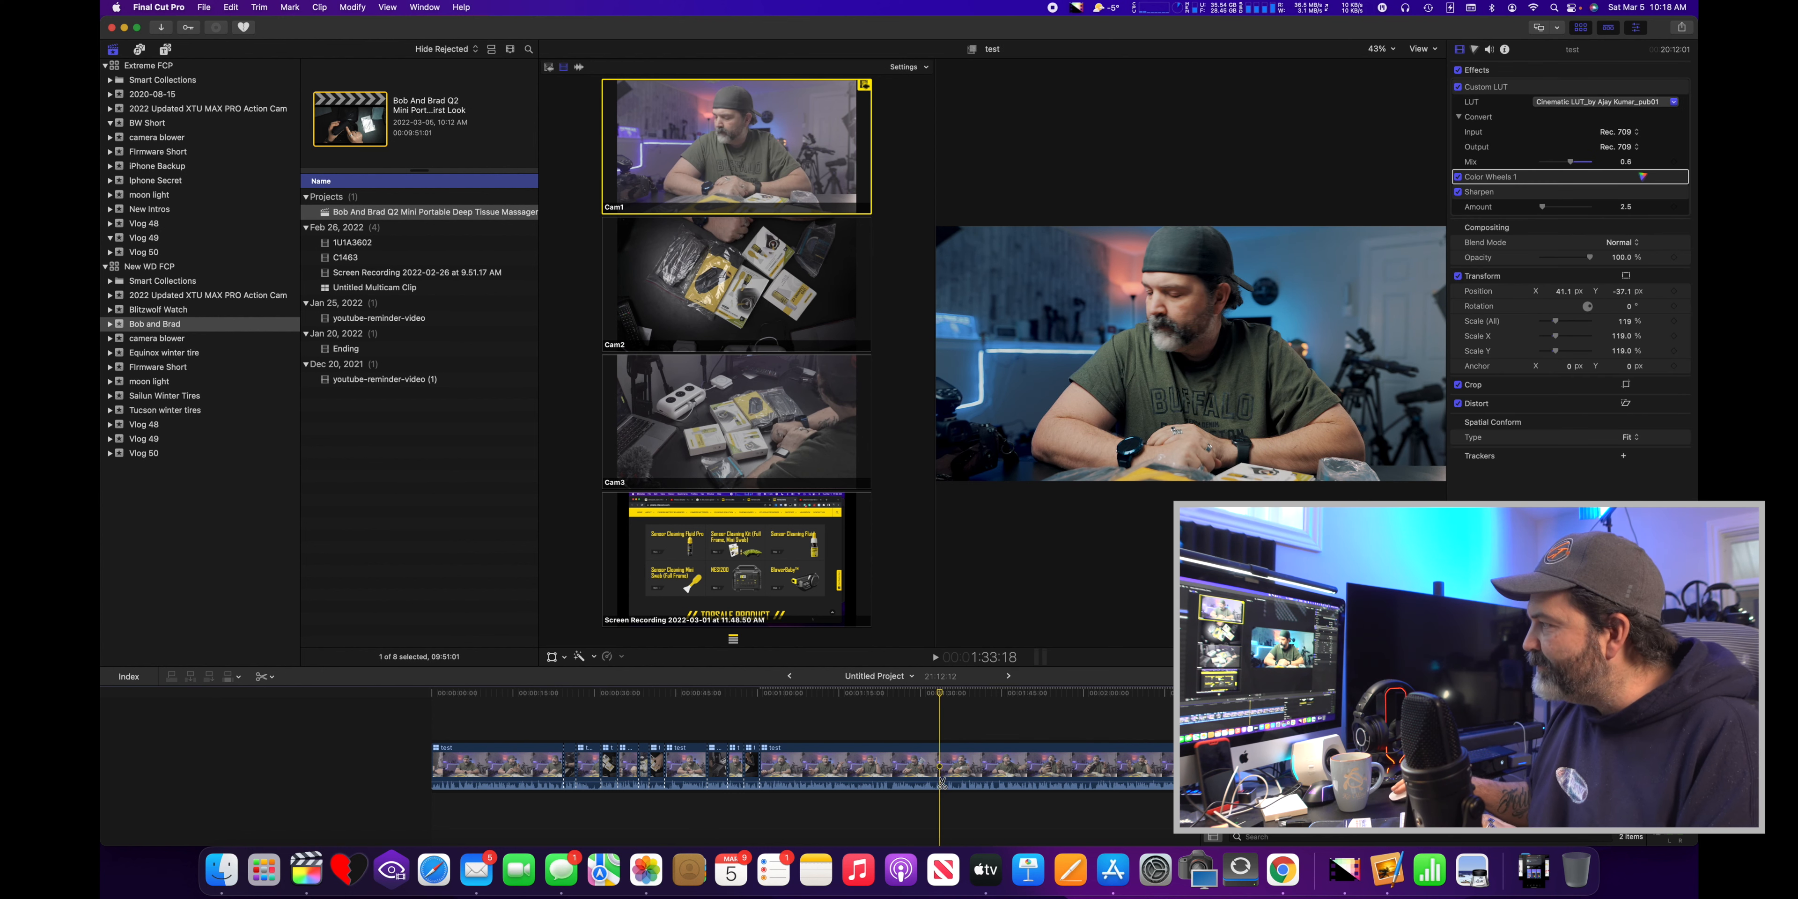
key("space")
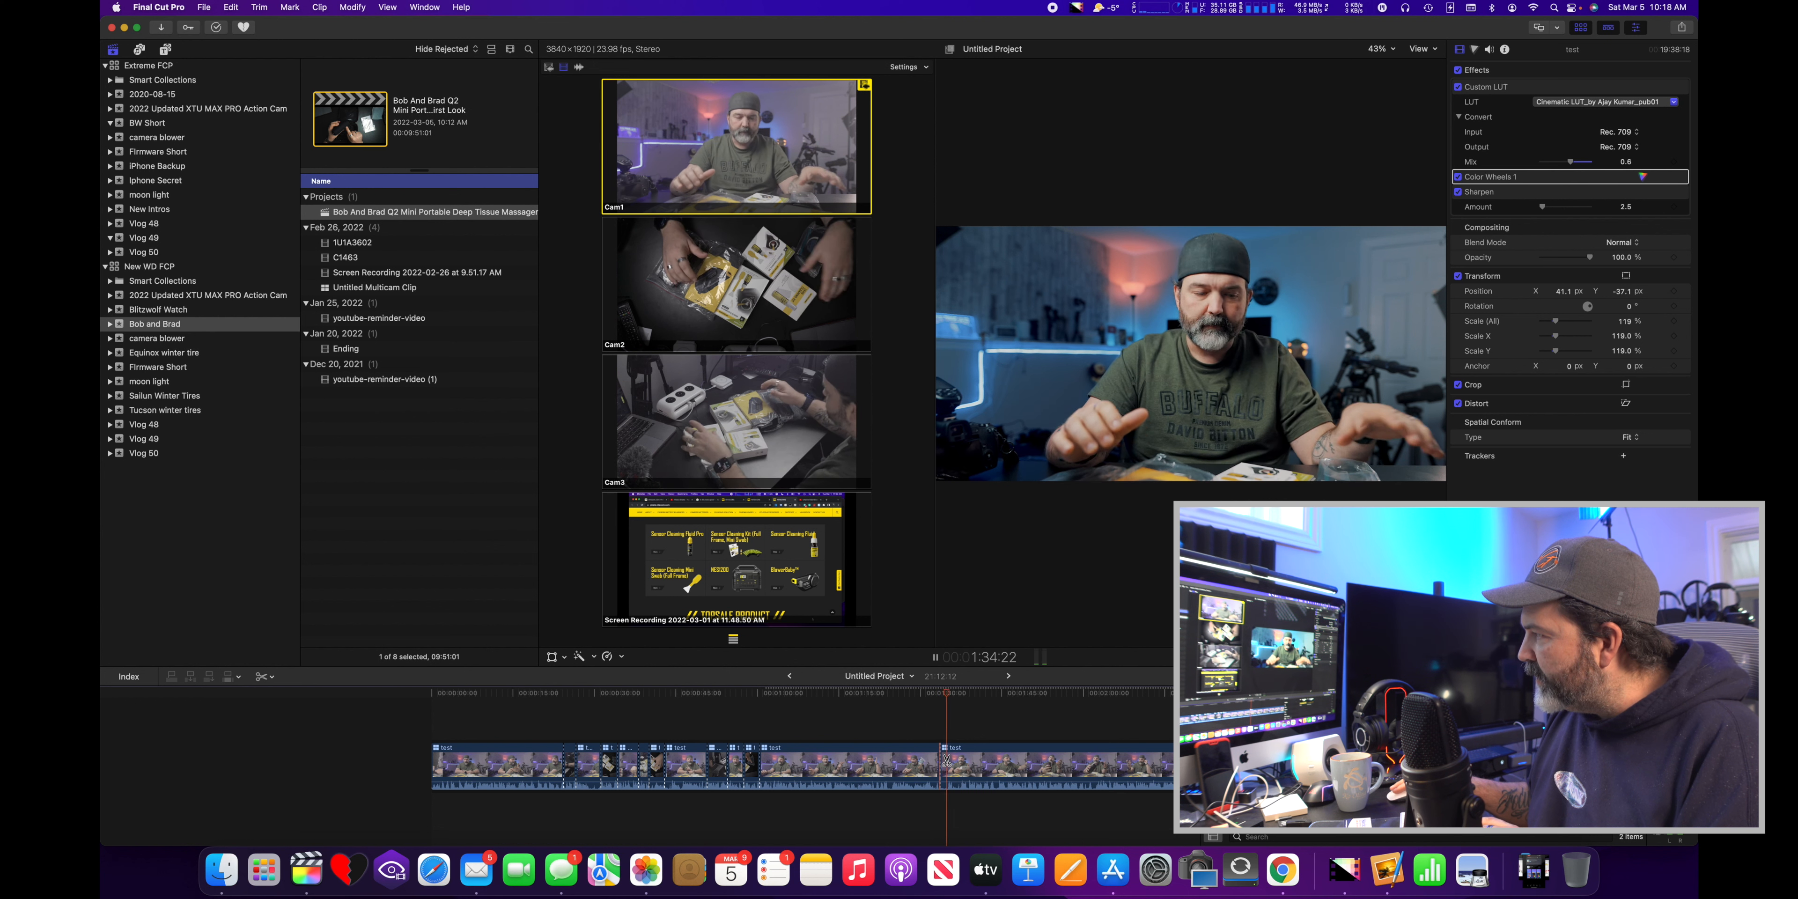
key("space")
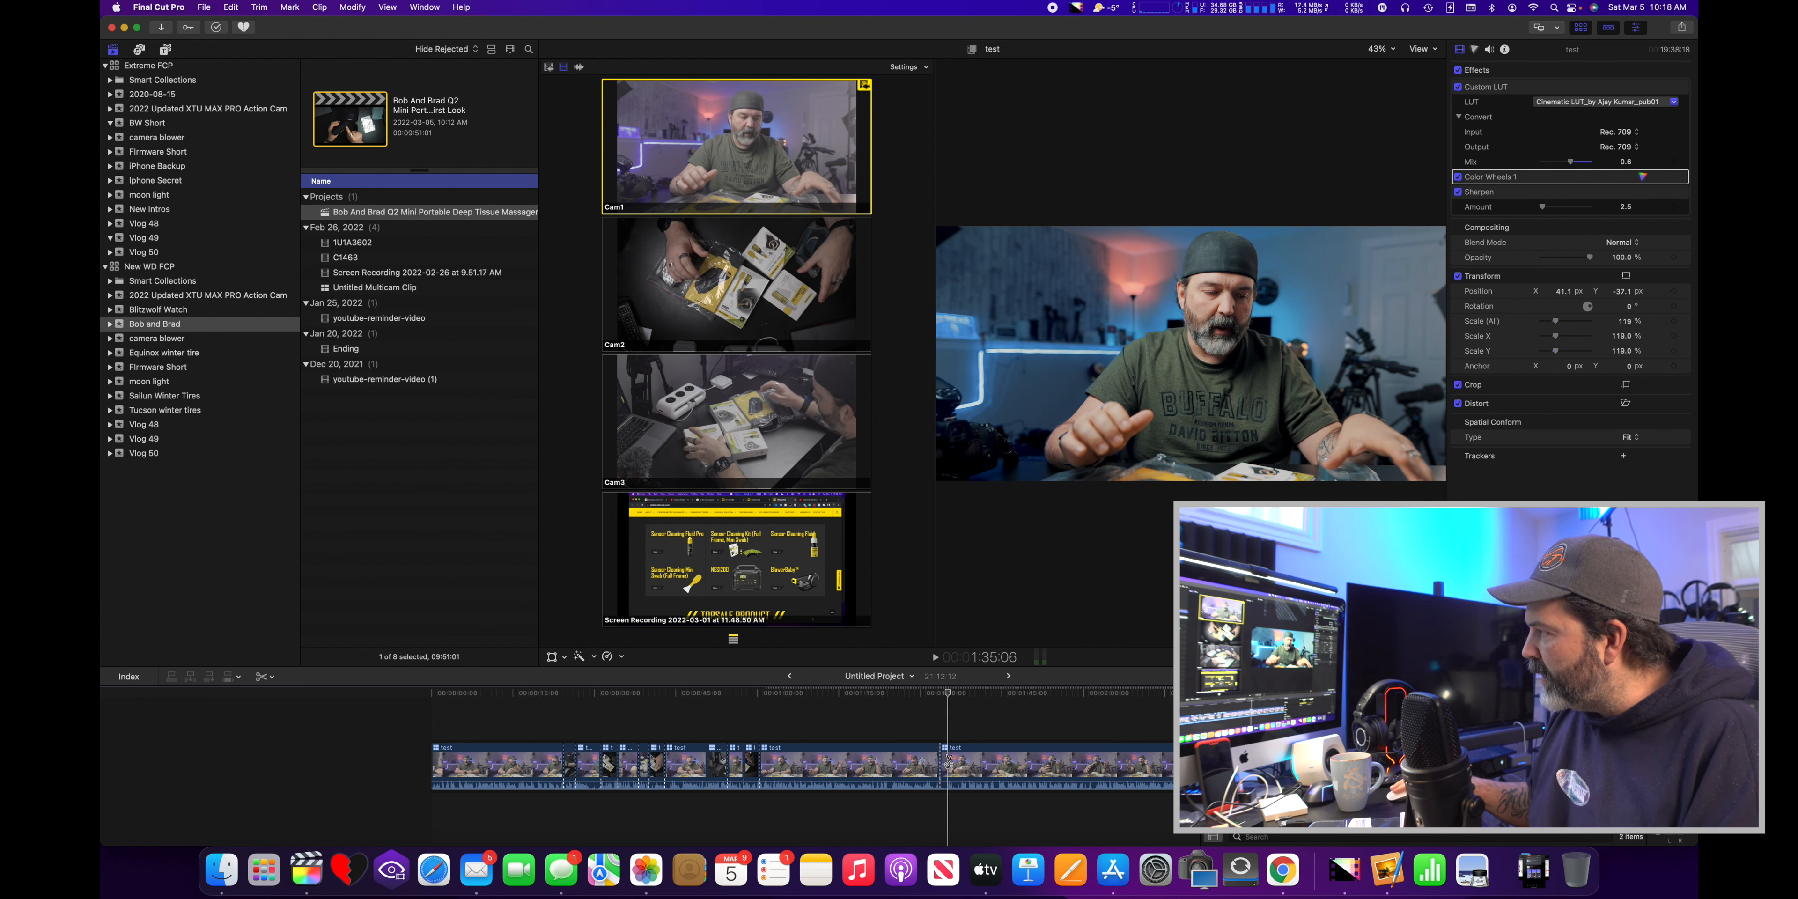
Delete the short Cam1 section between 1:33:18 and 1:35:06
key("a")
left_click(944, 771)
key("Delete")
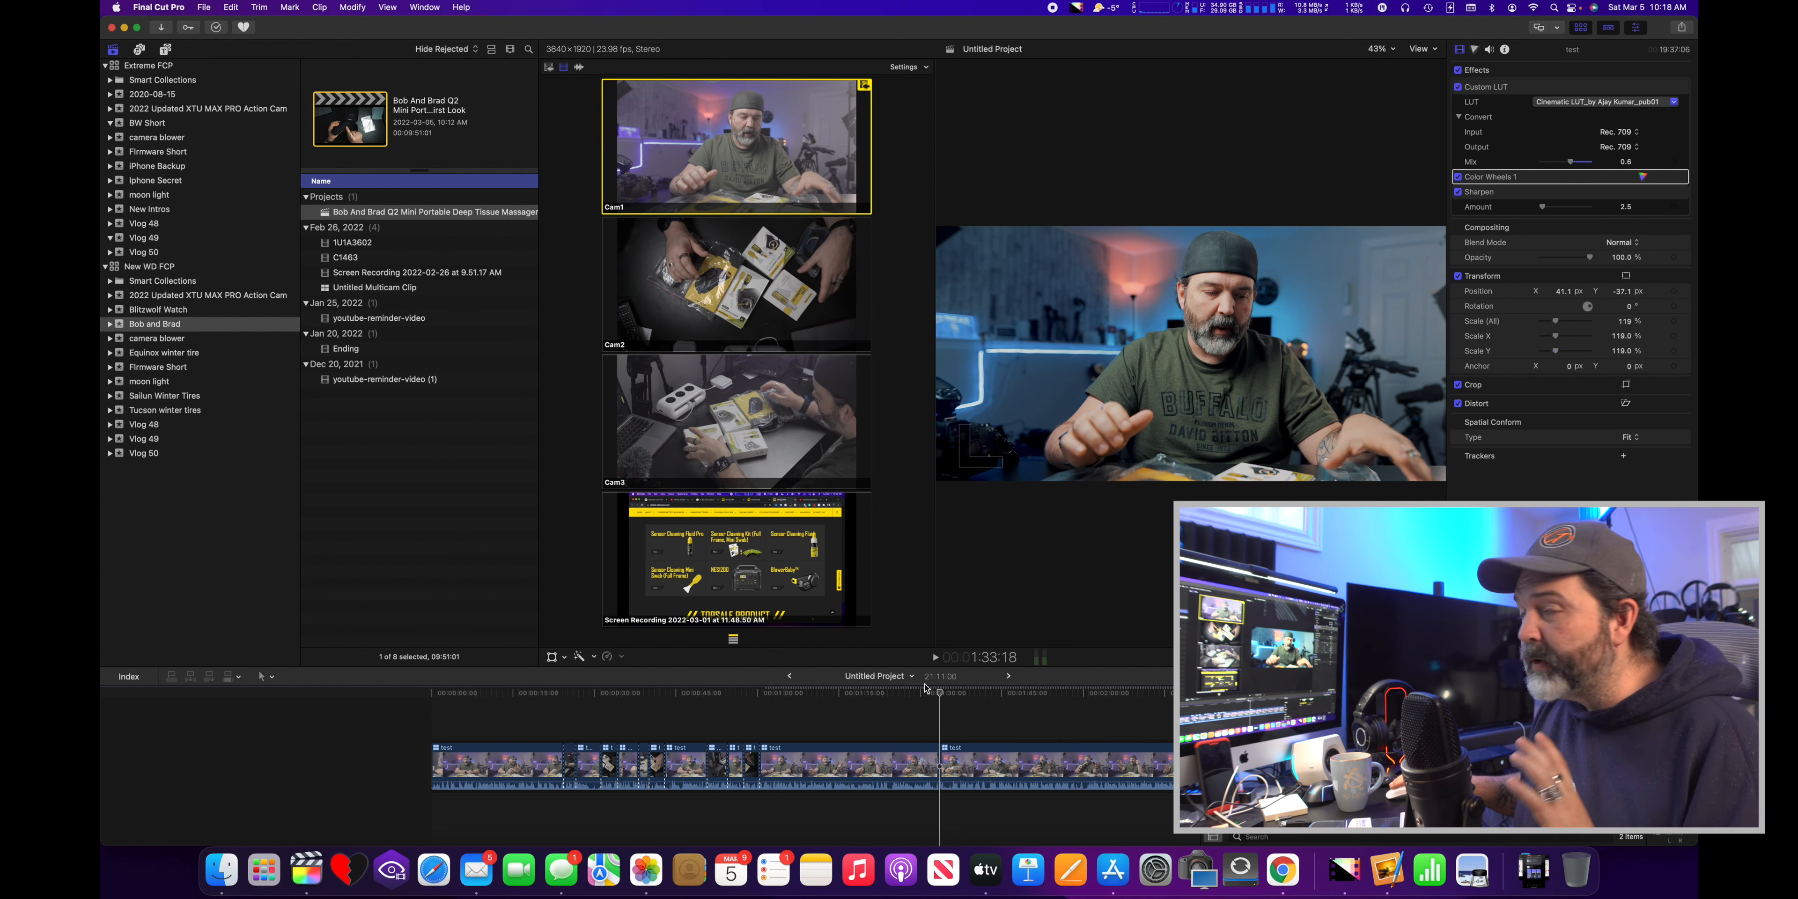
Copy the cube-logo-video clip from the Bob And Brad massager project, insert it at 1:33:18 in Untitled Project and play it
left_click(1009, 676)
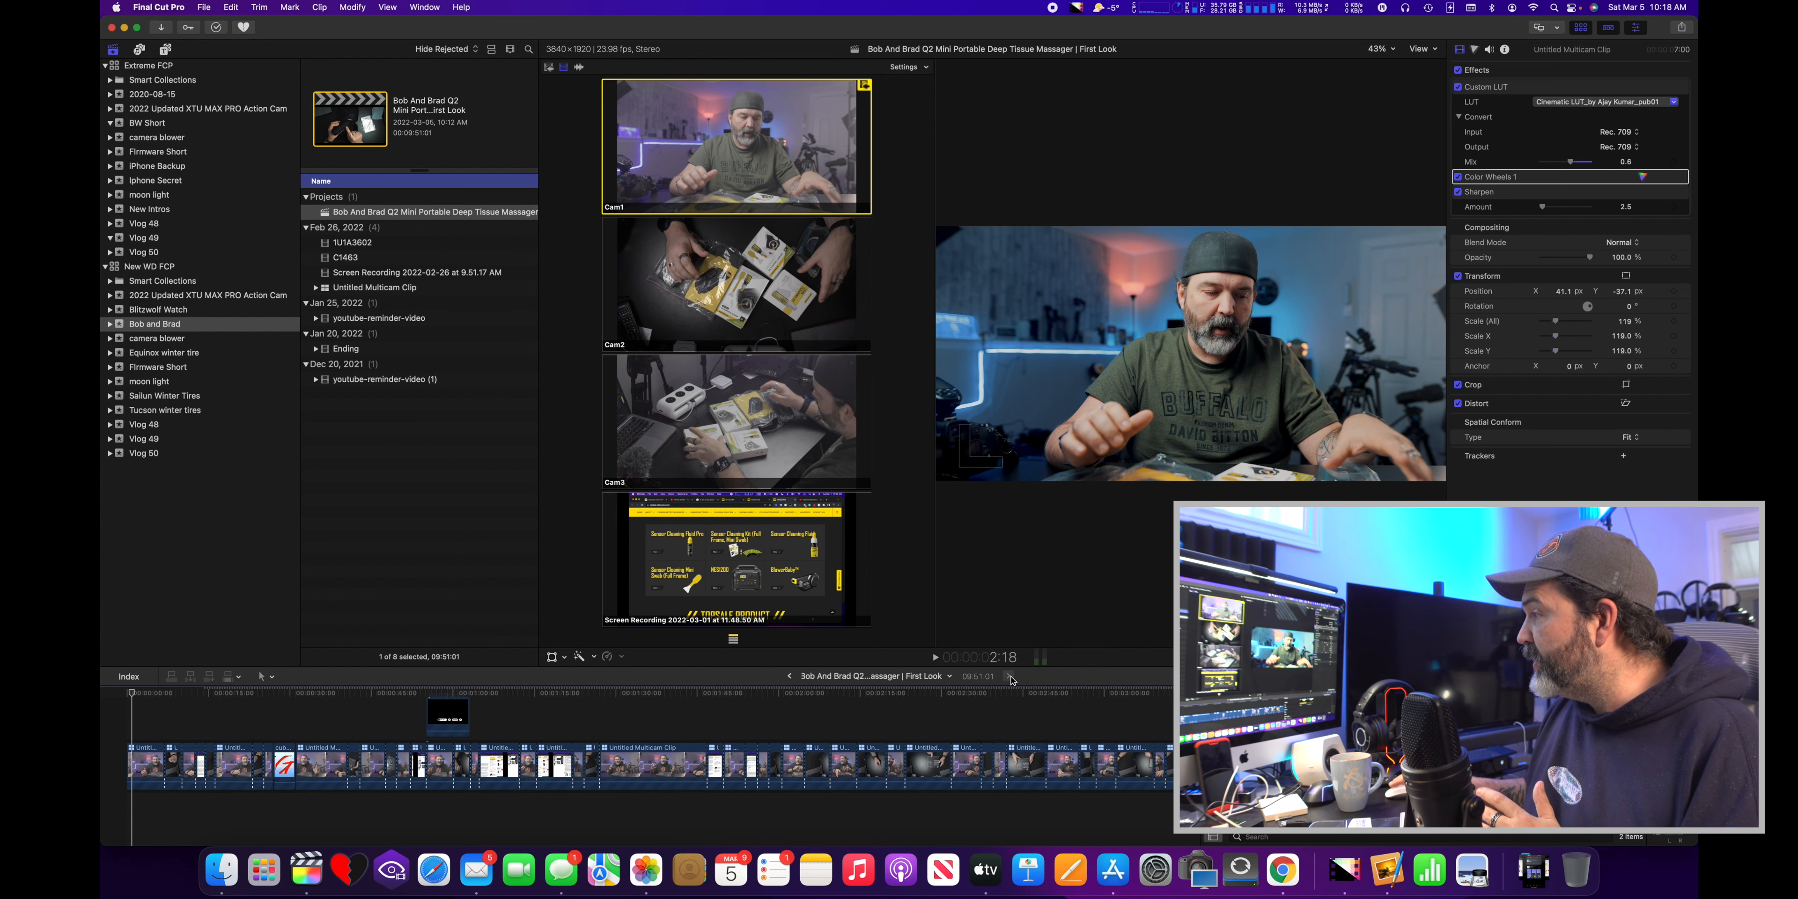
left_click(284, 765)
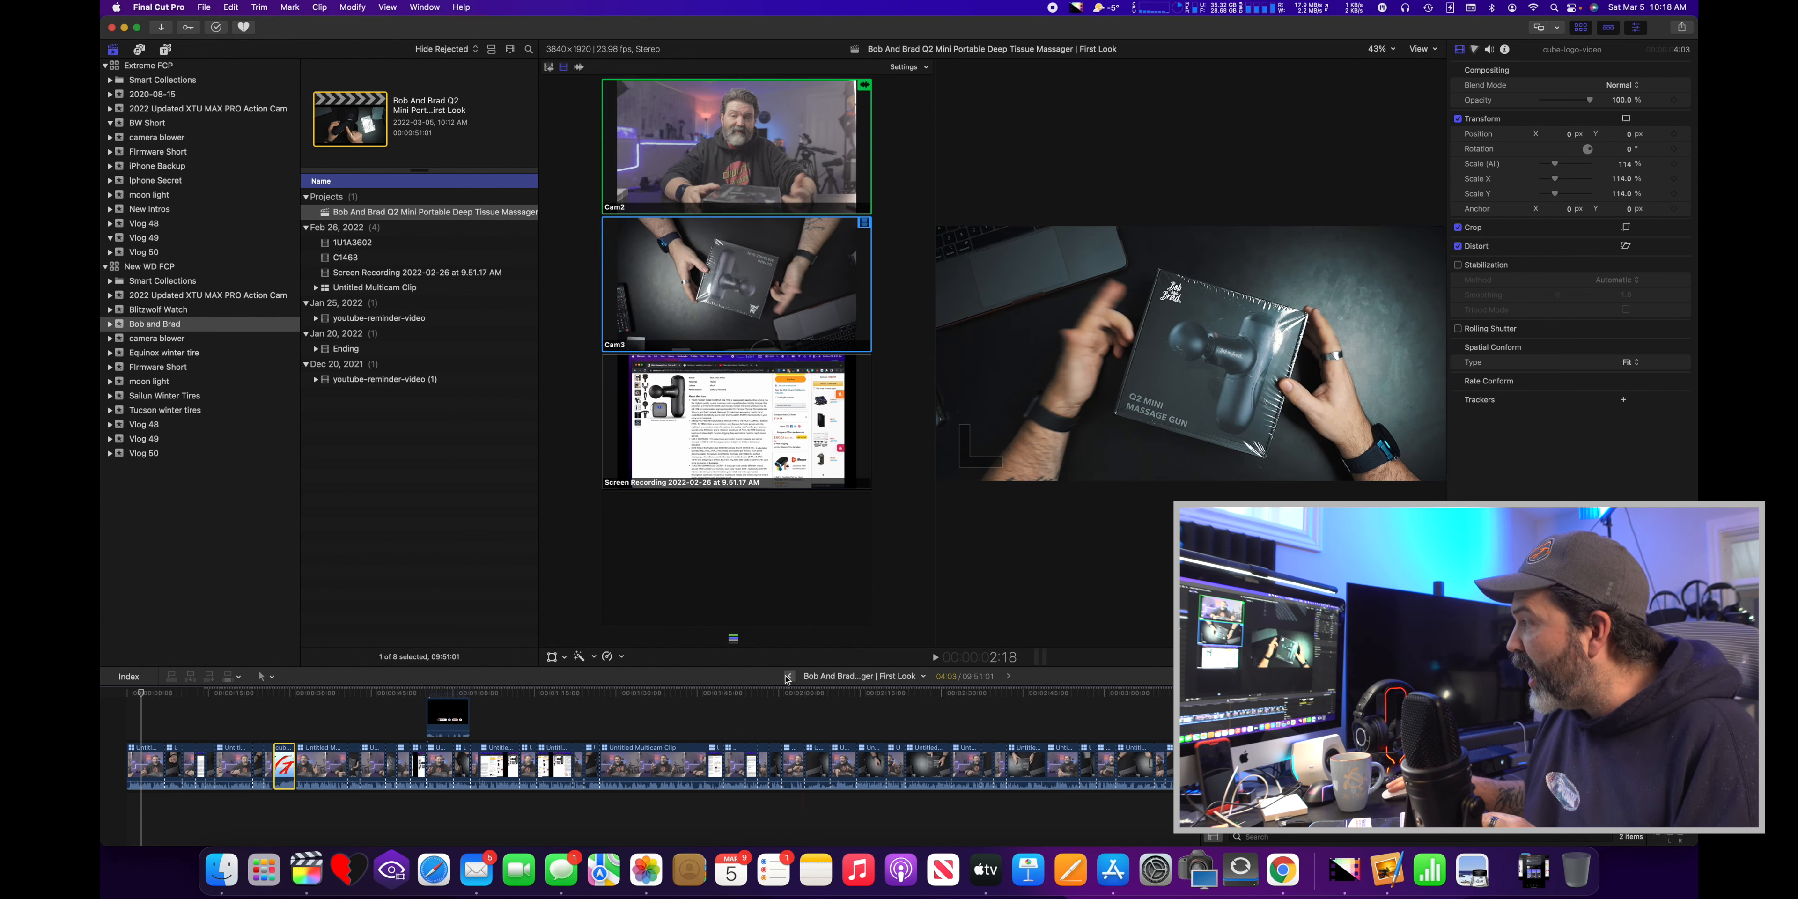
left_click(790, 676)
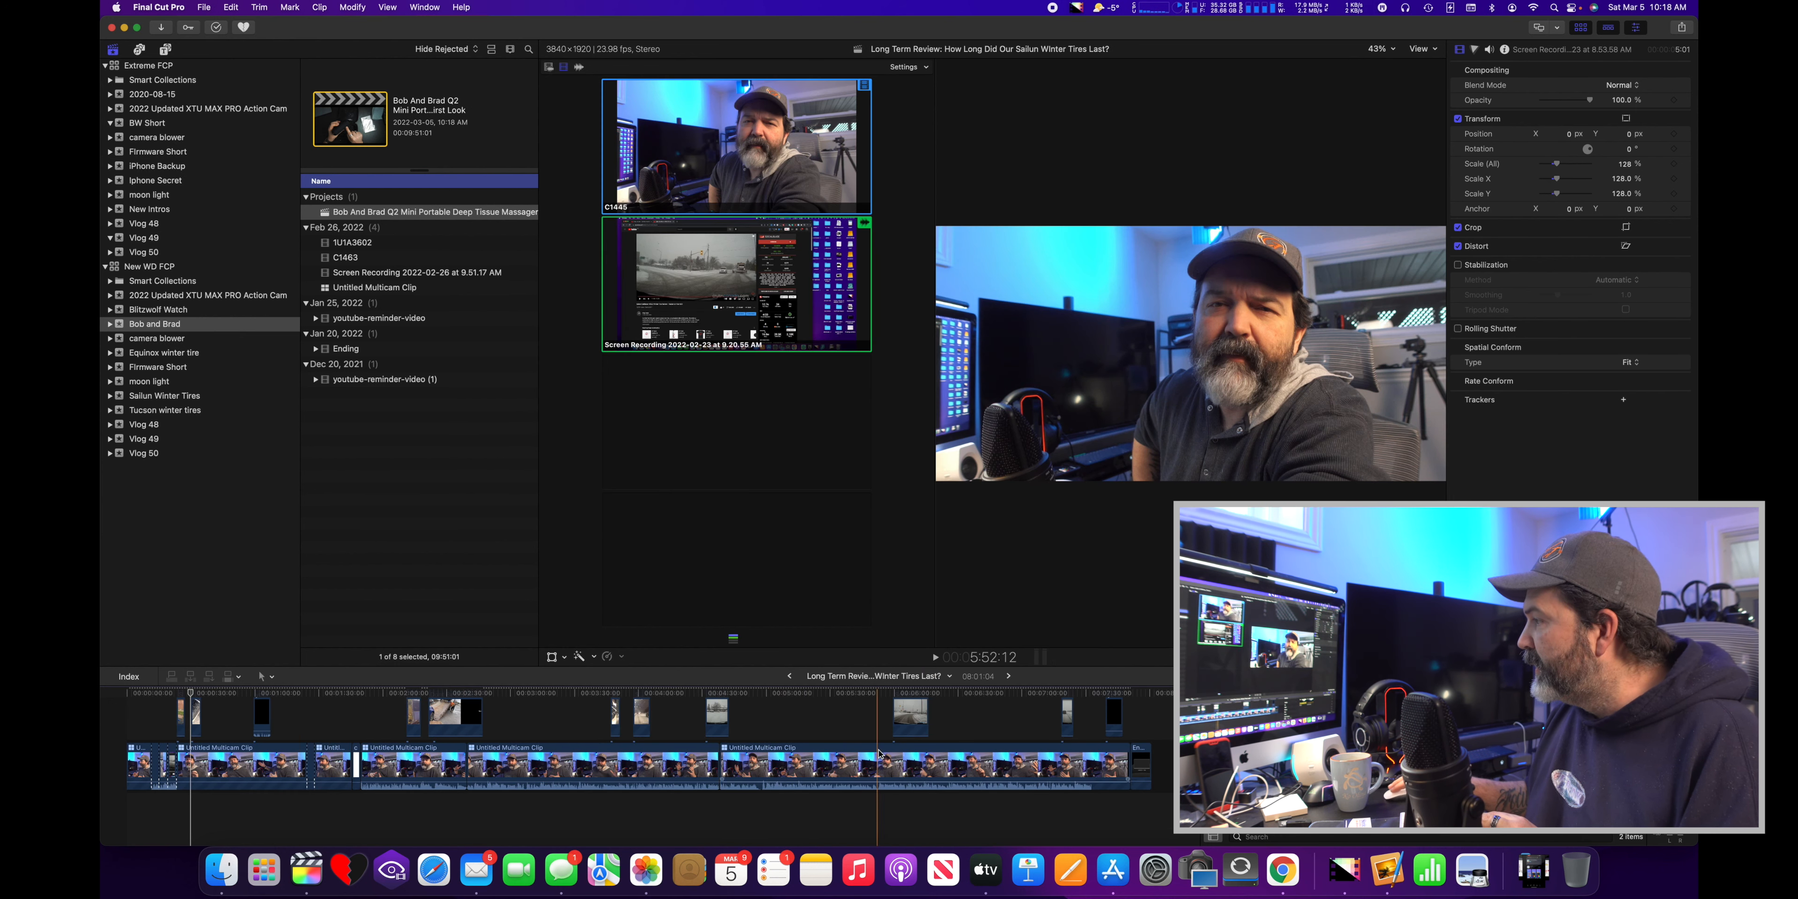
left_click(788, 682)
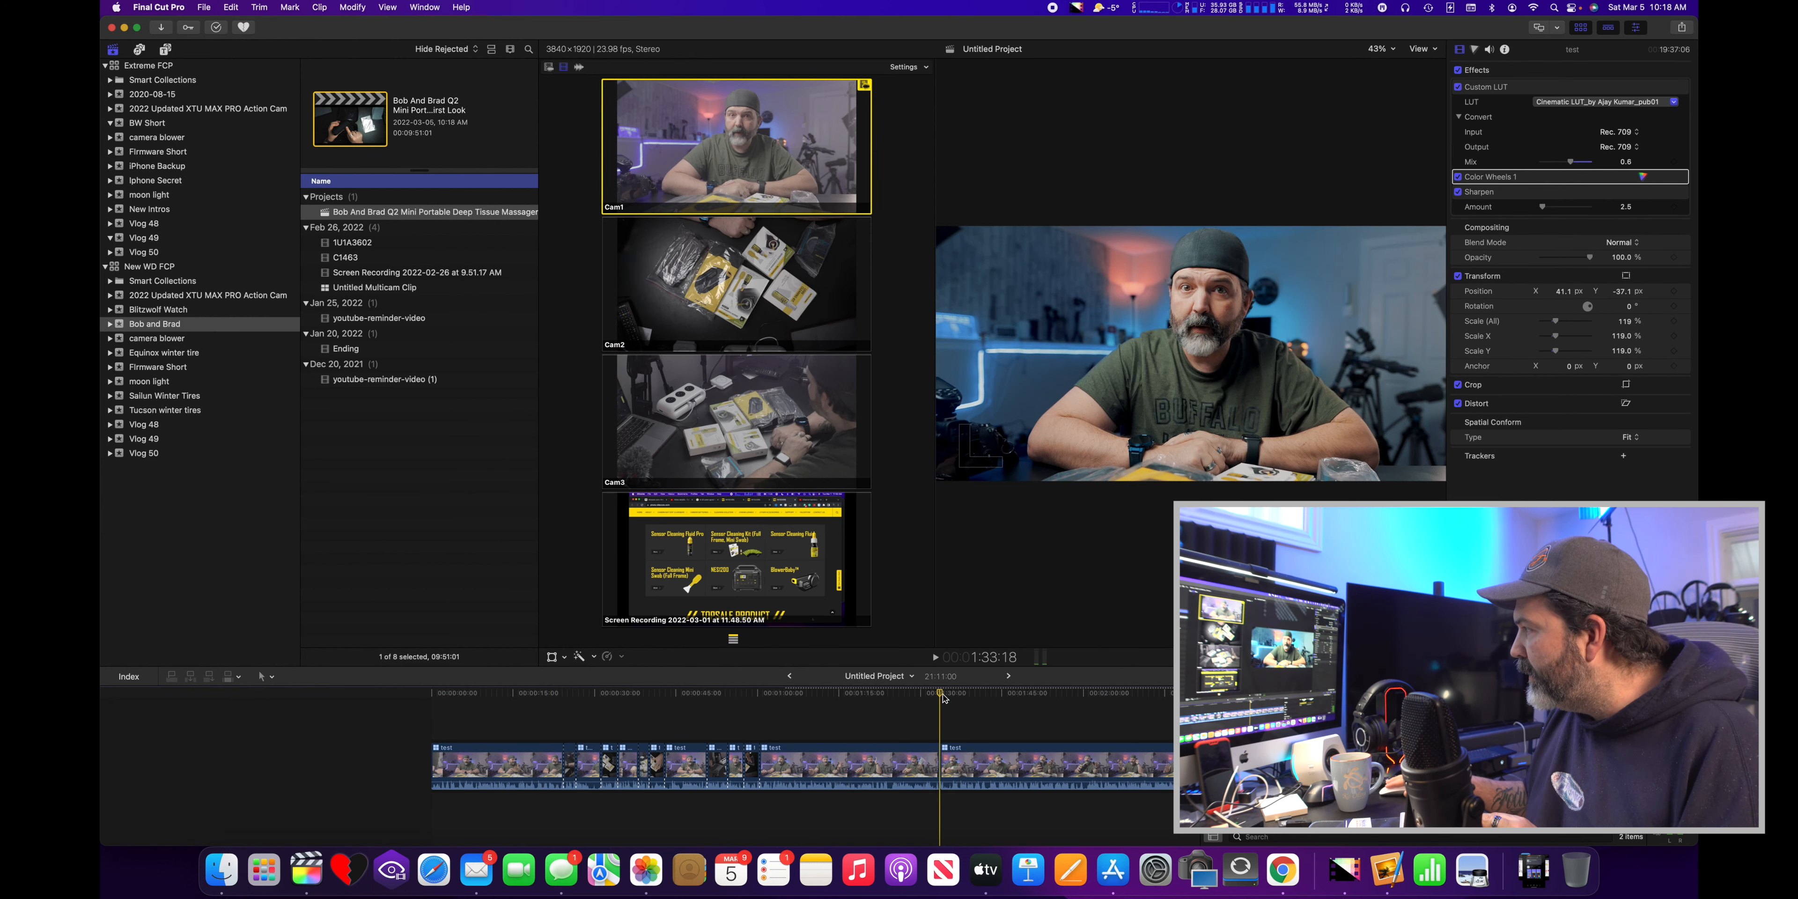
left_click_drag(915, 699, 940, 701)
key("space")
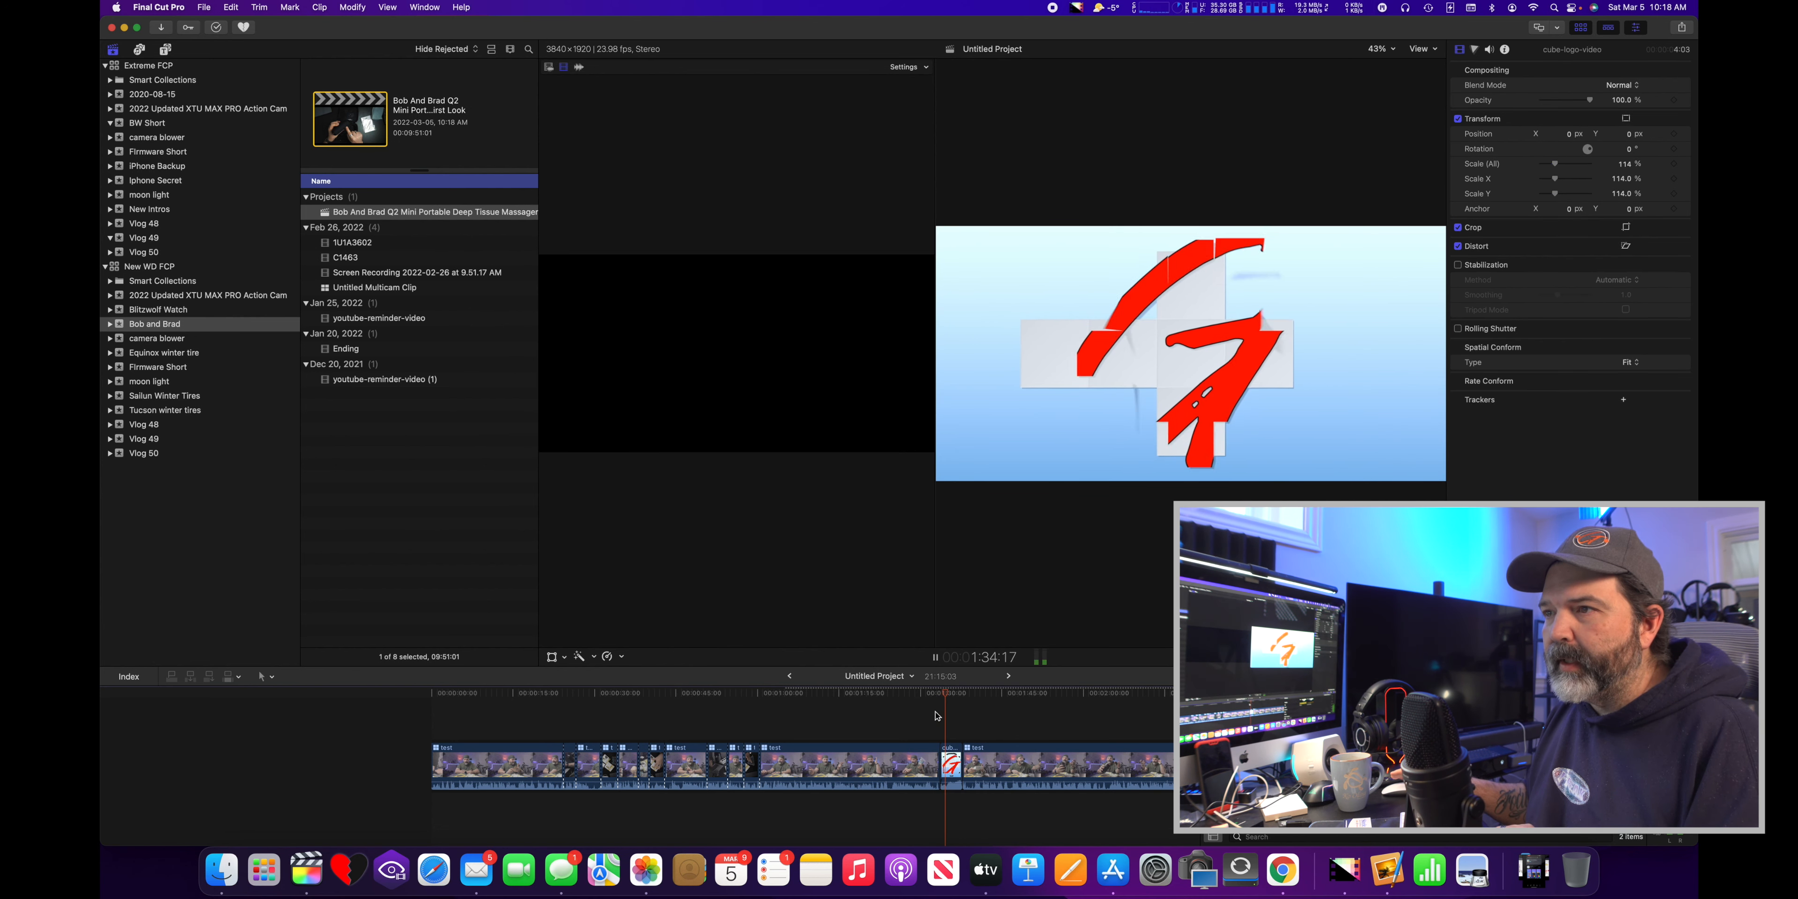
key("space")
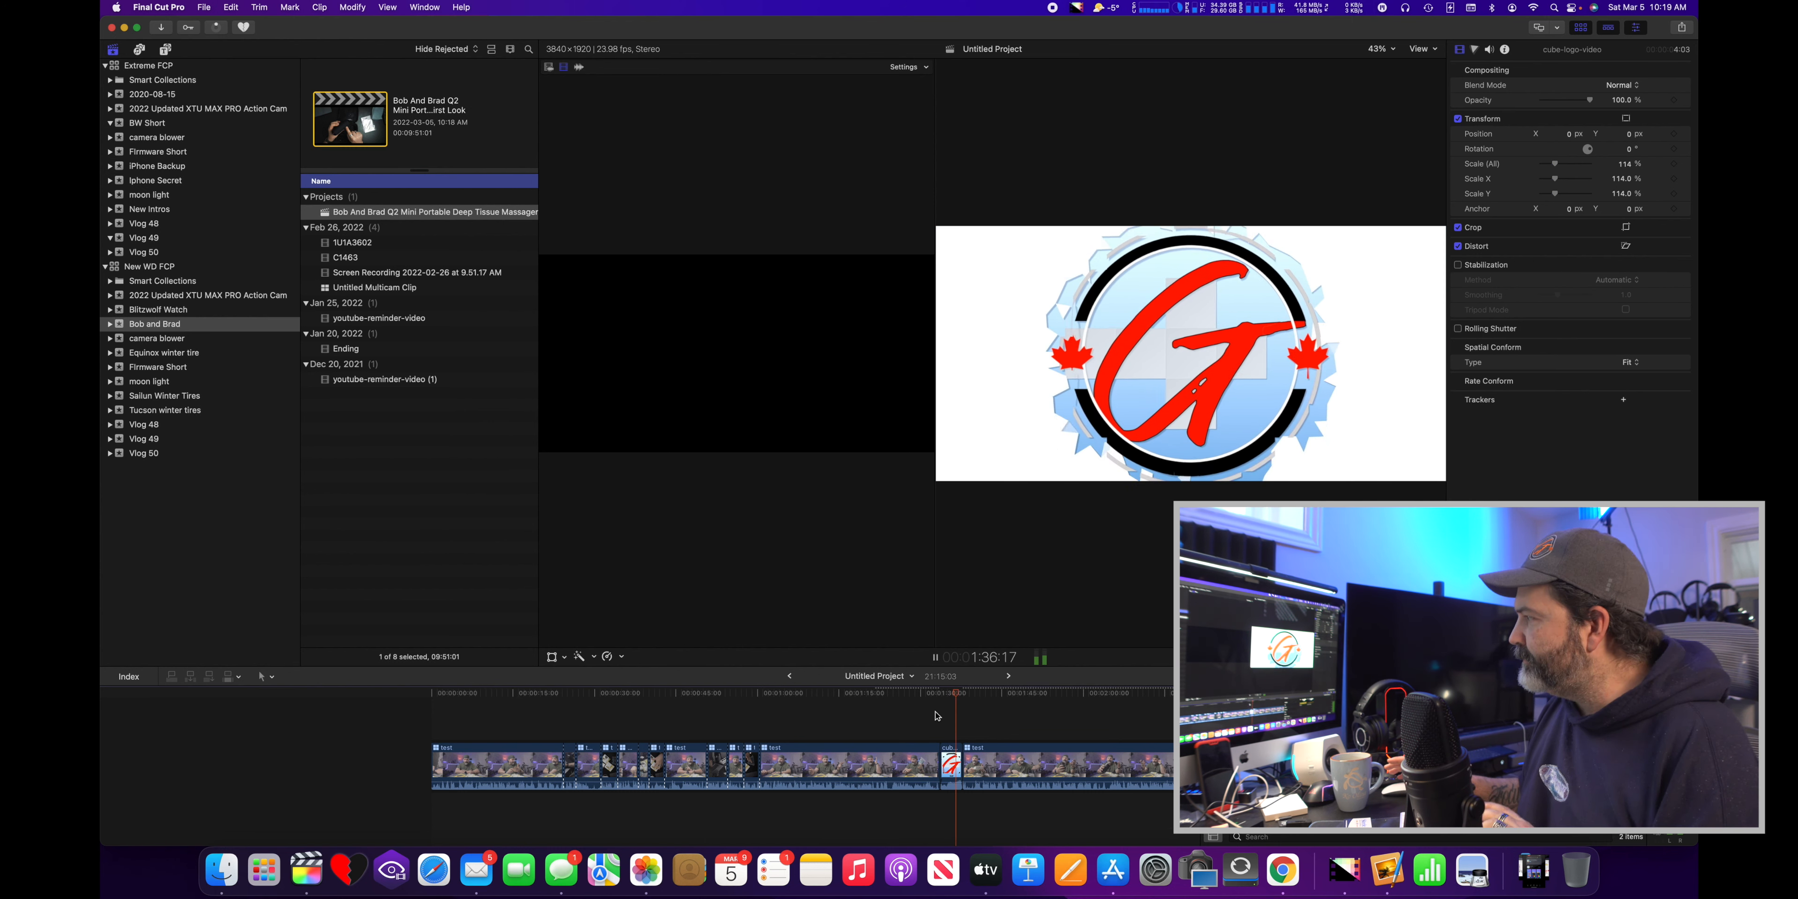
key("space")
Roll the cut from Cam1 to Cam2 near 0:31 earlier, to about 0:29
key("z")
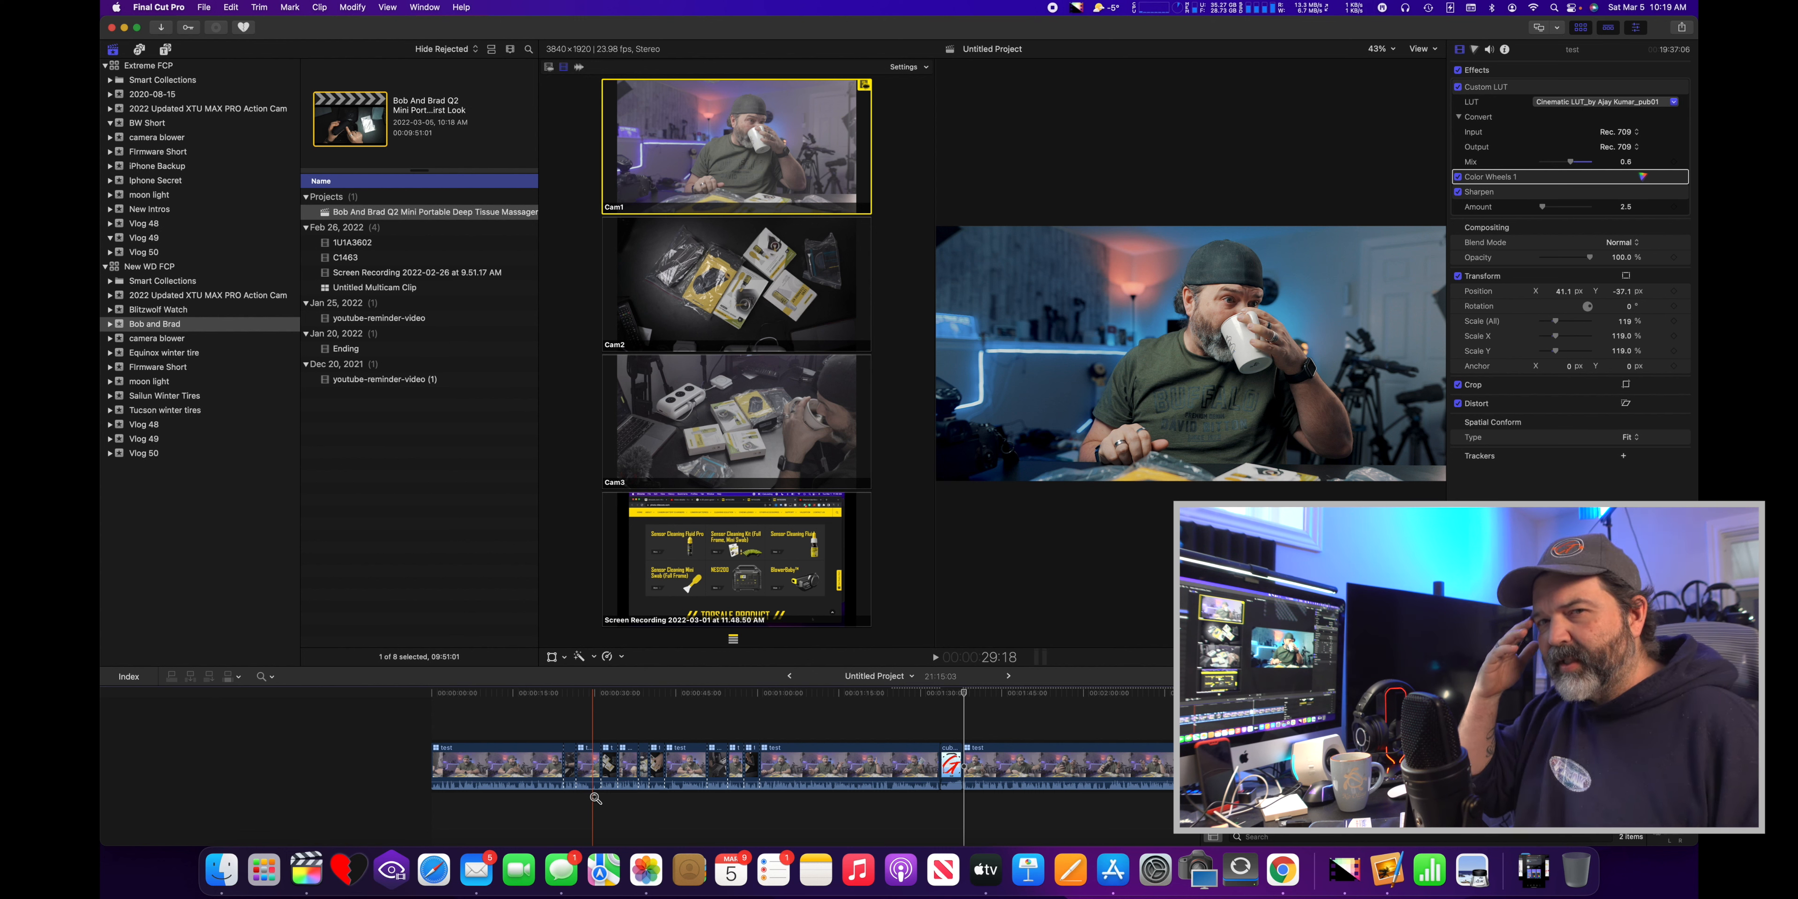
left_click_drag(593, 798, 620, 828)
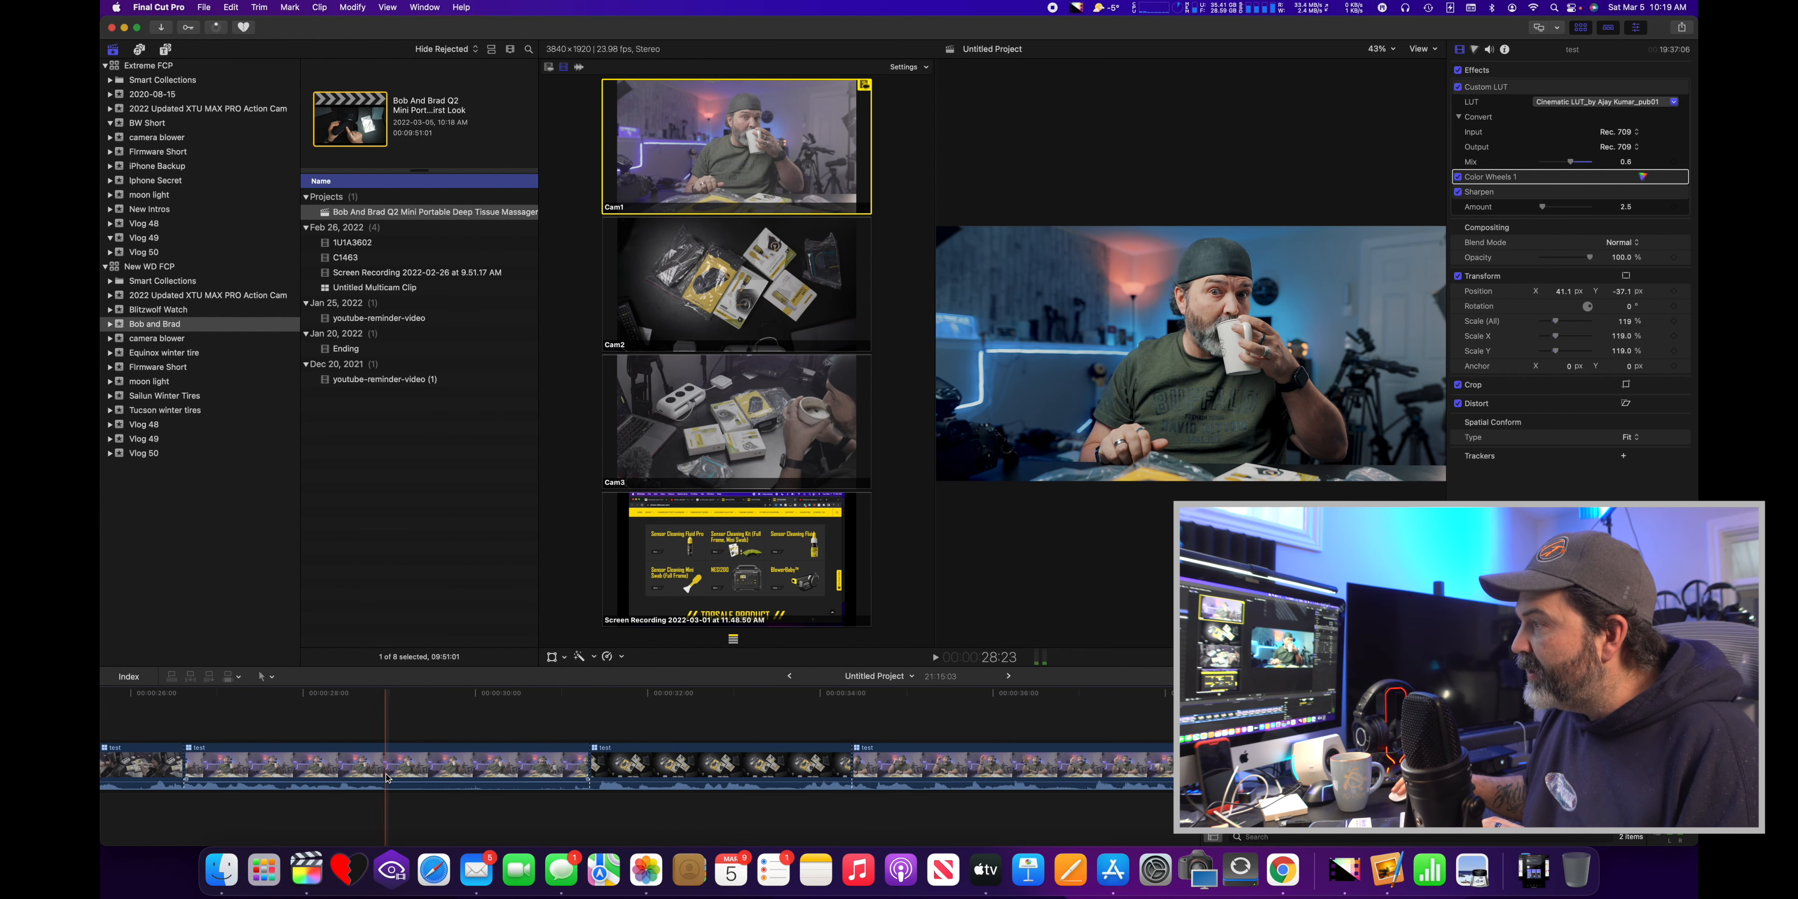
left_click_drag(590, 766, 404, 770)
Blade the Cam2 section at about 0:31 and delete the part before the new cut
key("b")
left_click(568, 770)
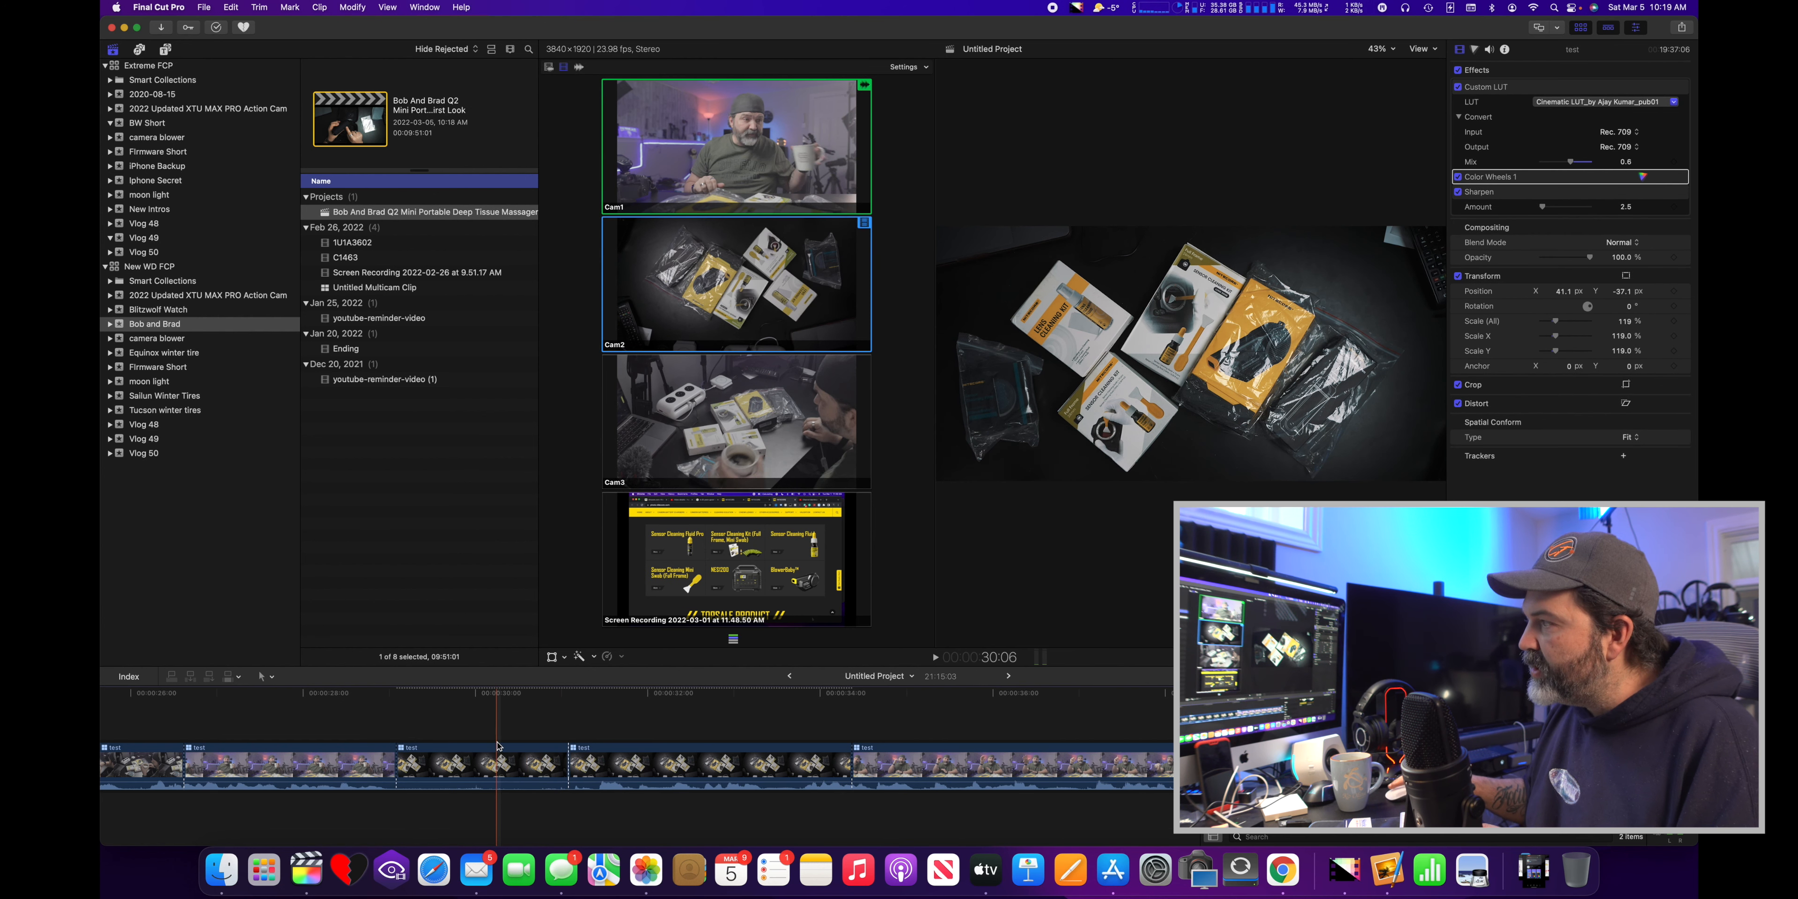
key("a")
left_click(507, 766)
key("Delete")
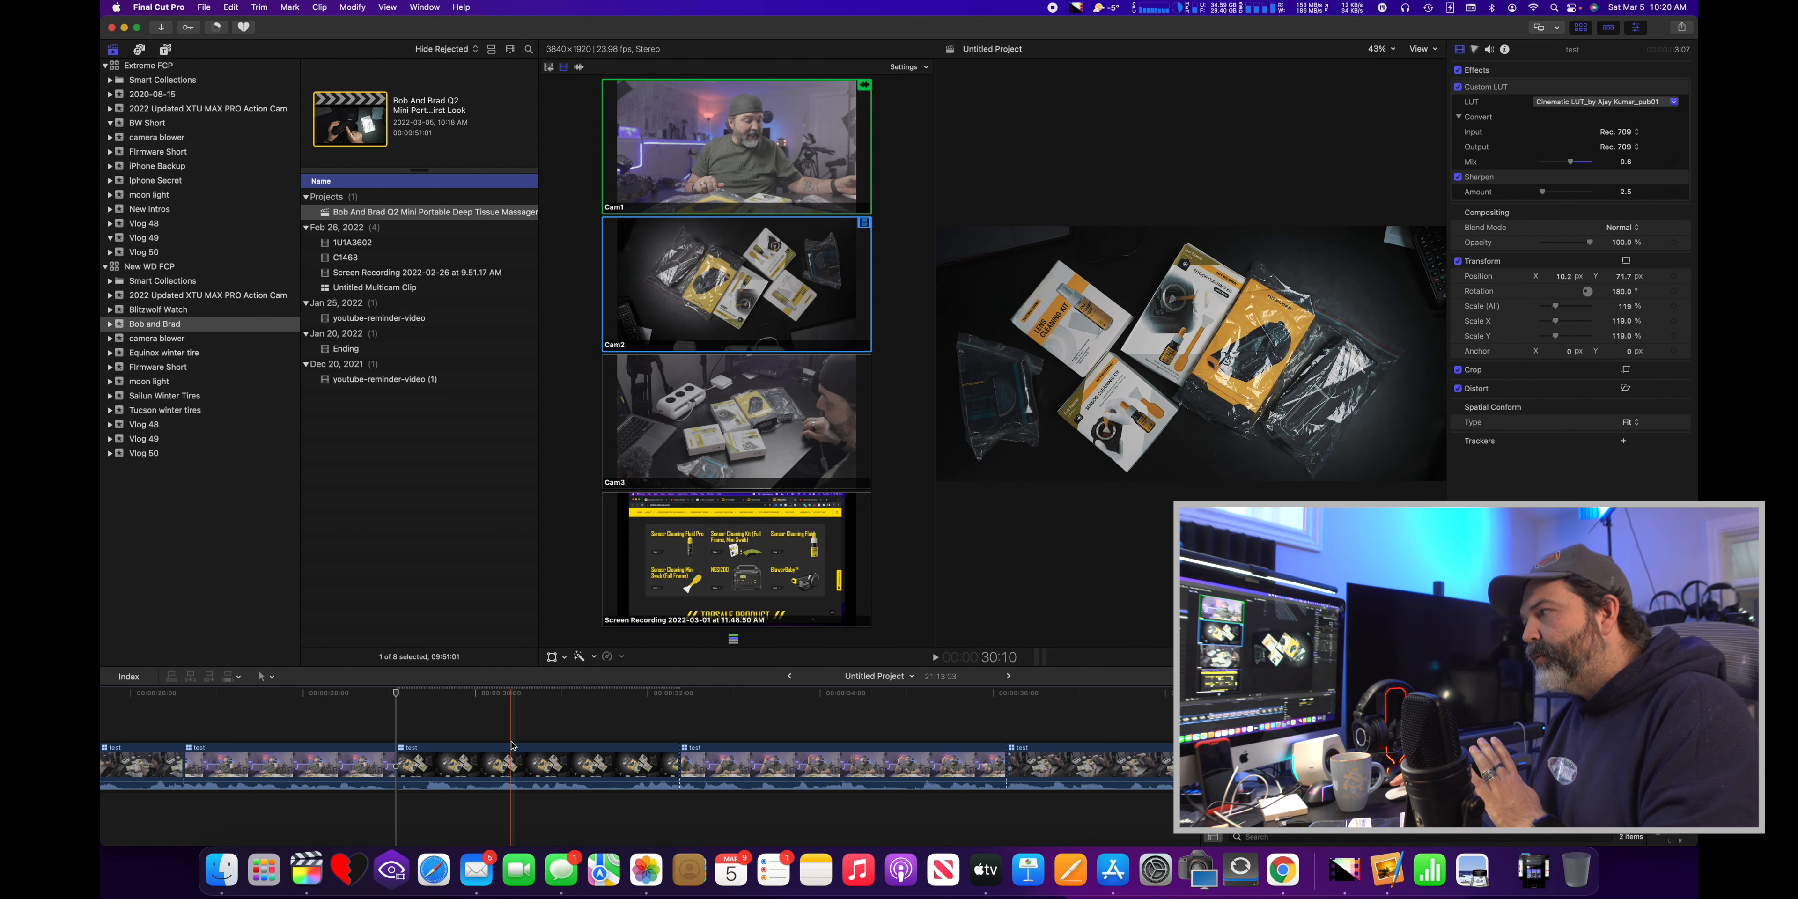
Blade the long Cam1 clip at about 1:07:05 and delete the part between that cut and the logo clip
scroll(516, 745, "right", 10)
scroll(536, 744, "right", 12)
scroll(464, 738, "left", 5)
scroll(777, 757, "right", 5)
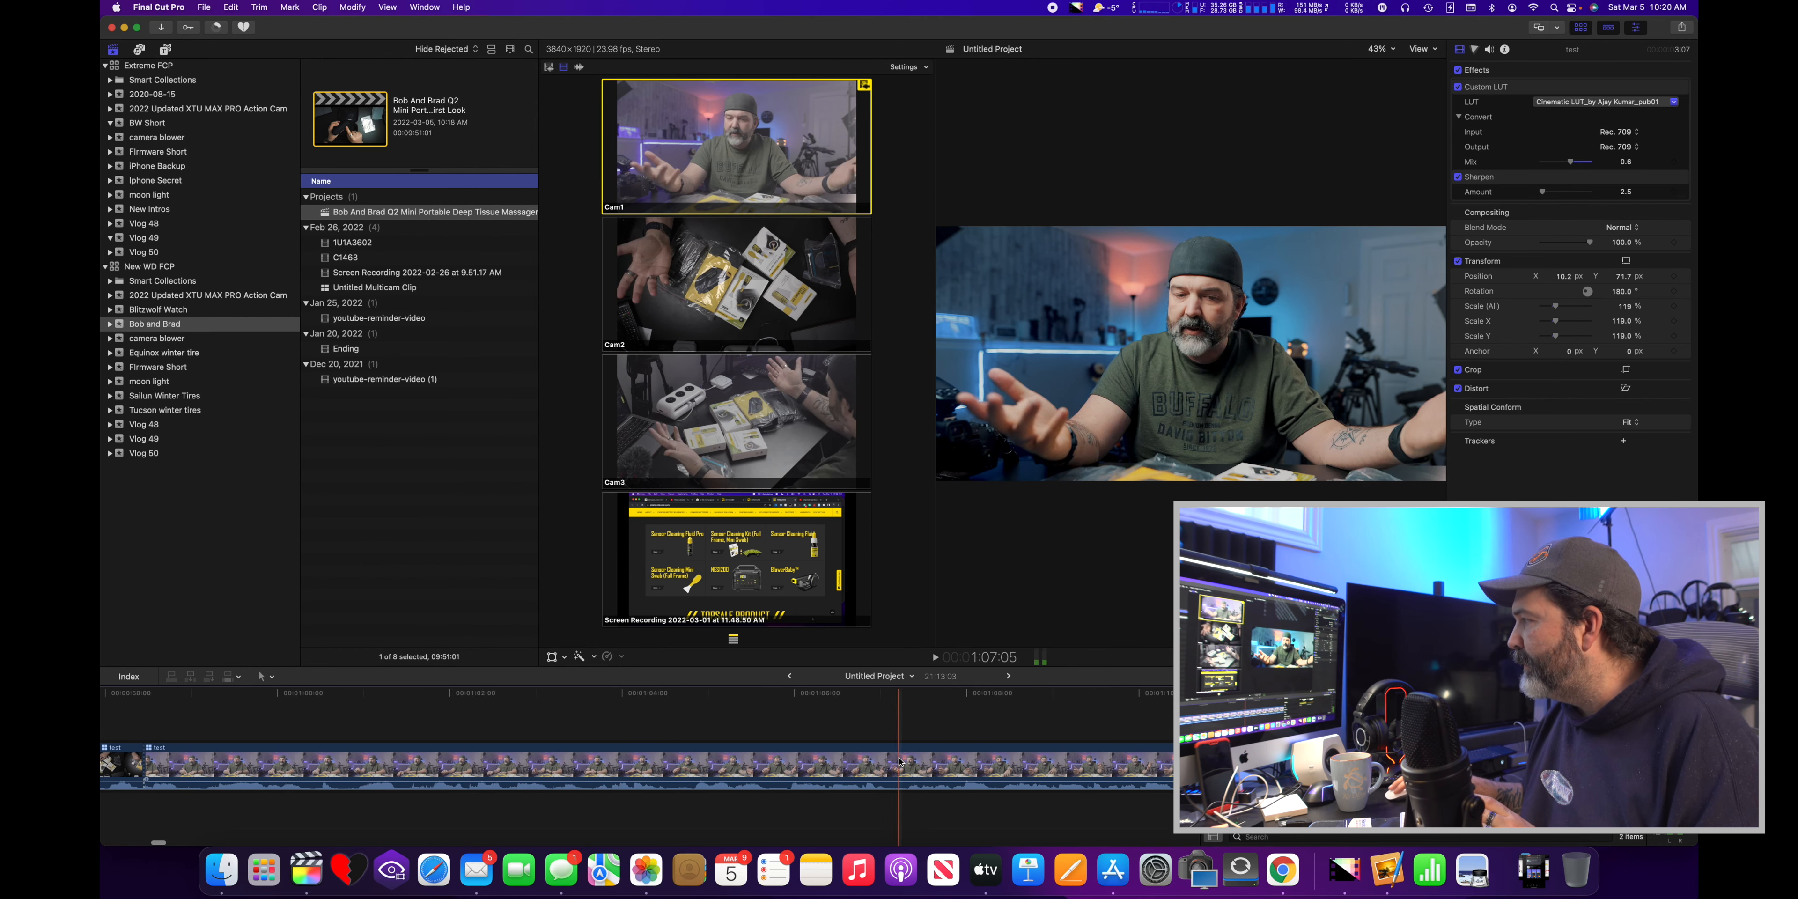
key("2")
left_click(943, 778)
key("BackSpace")
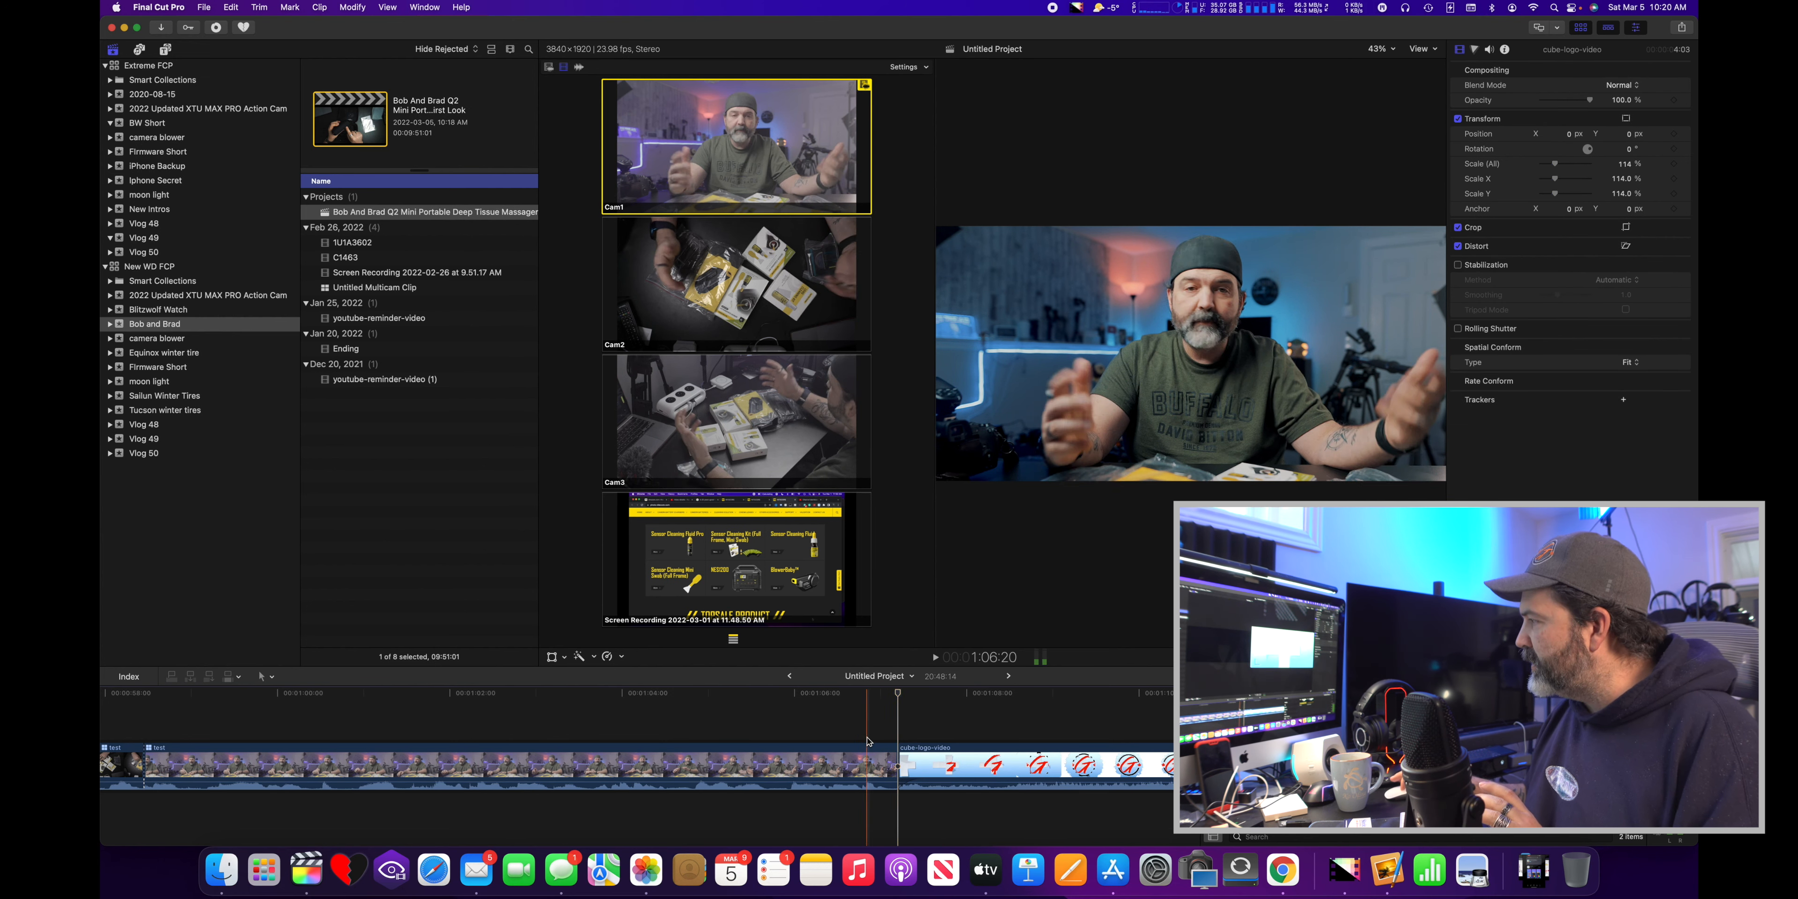
Blade the multicam clip following the logo at 1:16:02 and delete everything after the cut
scroll(867, 742, "right", 10)
key("b")
left_click(674, 775)
key("a")
left_click(721, 767)
key("BackSpace")
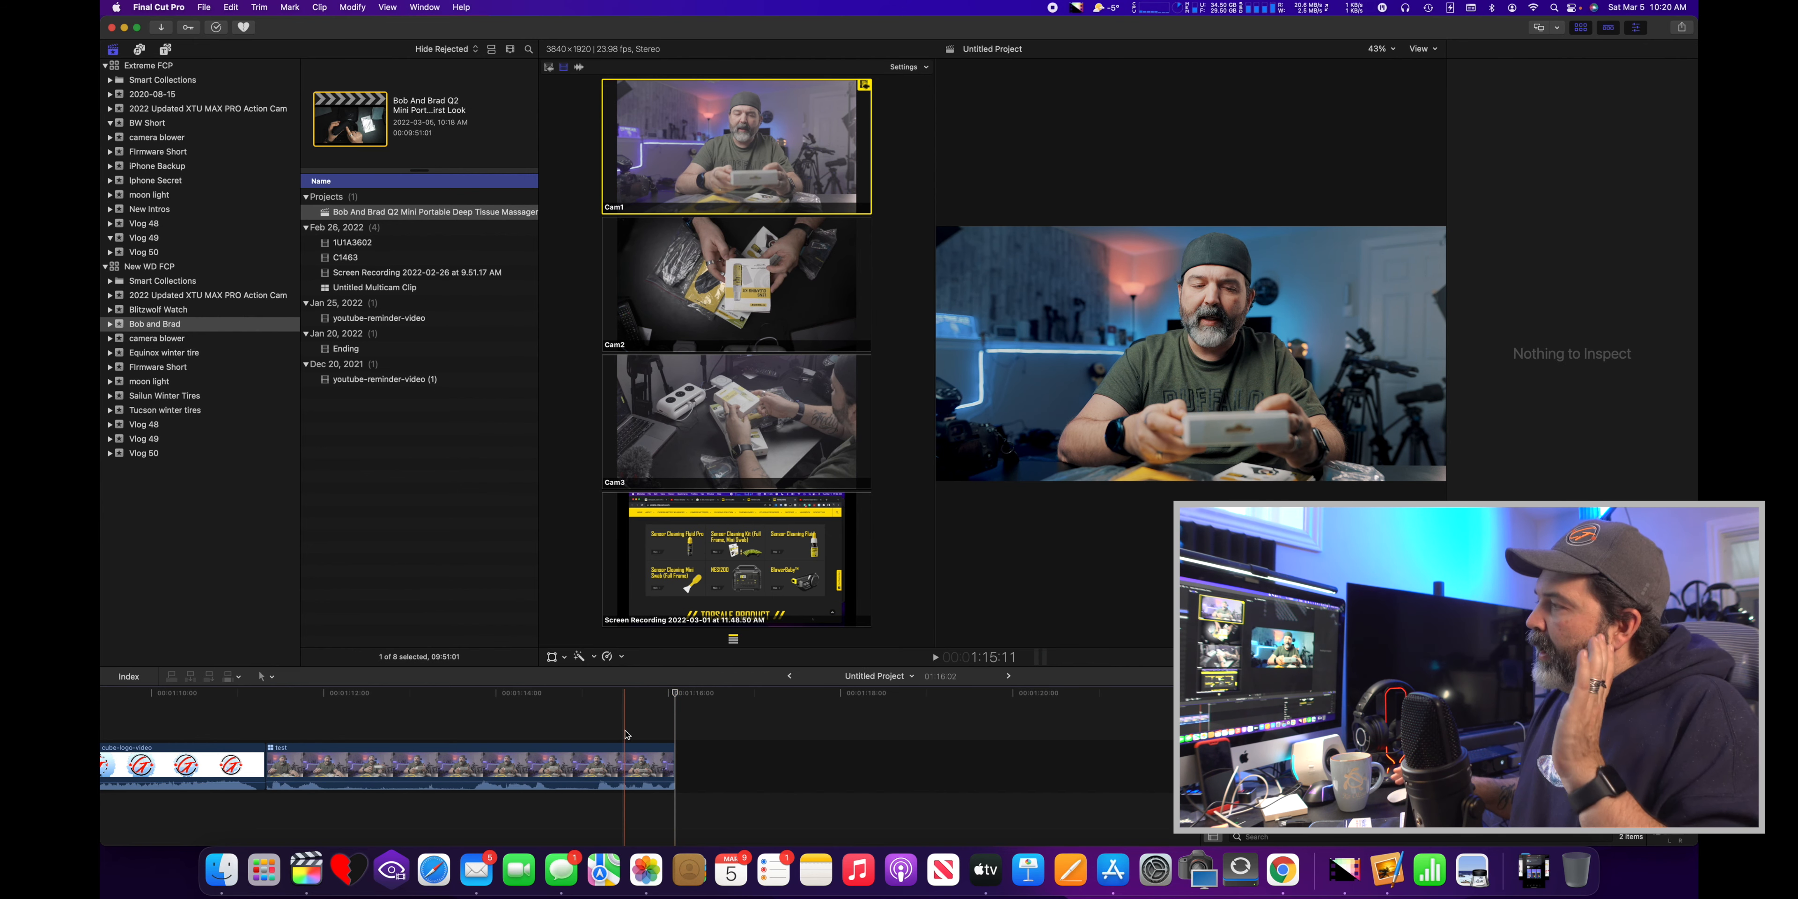
Append the Ending clip from the Bob and Brad event to the end of the project
left_click(379, 352)
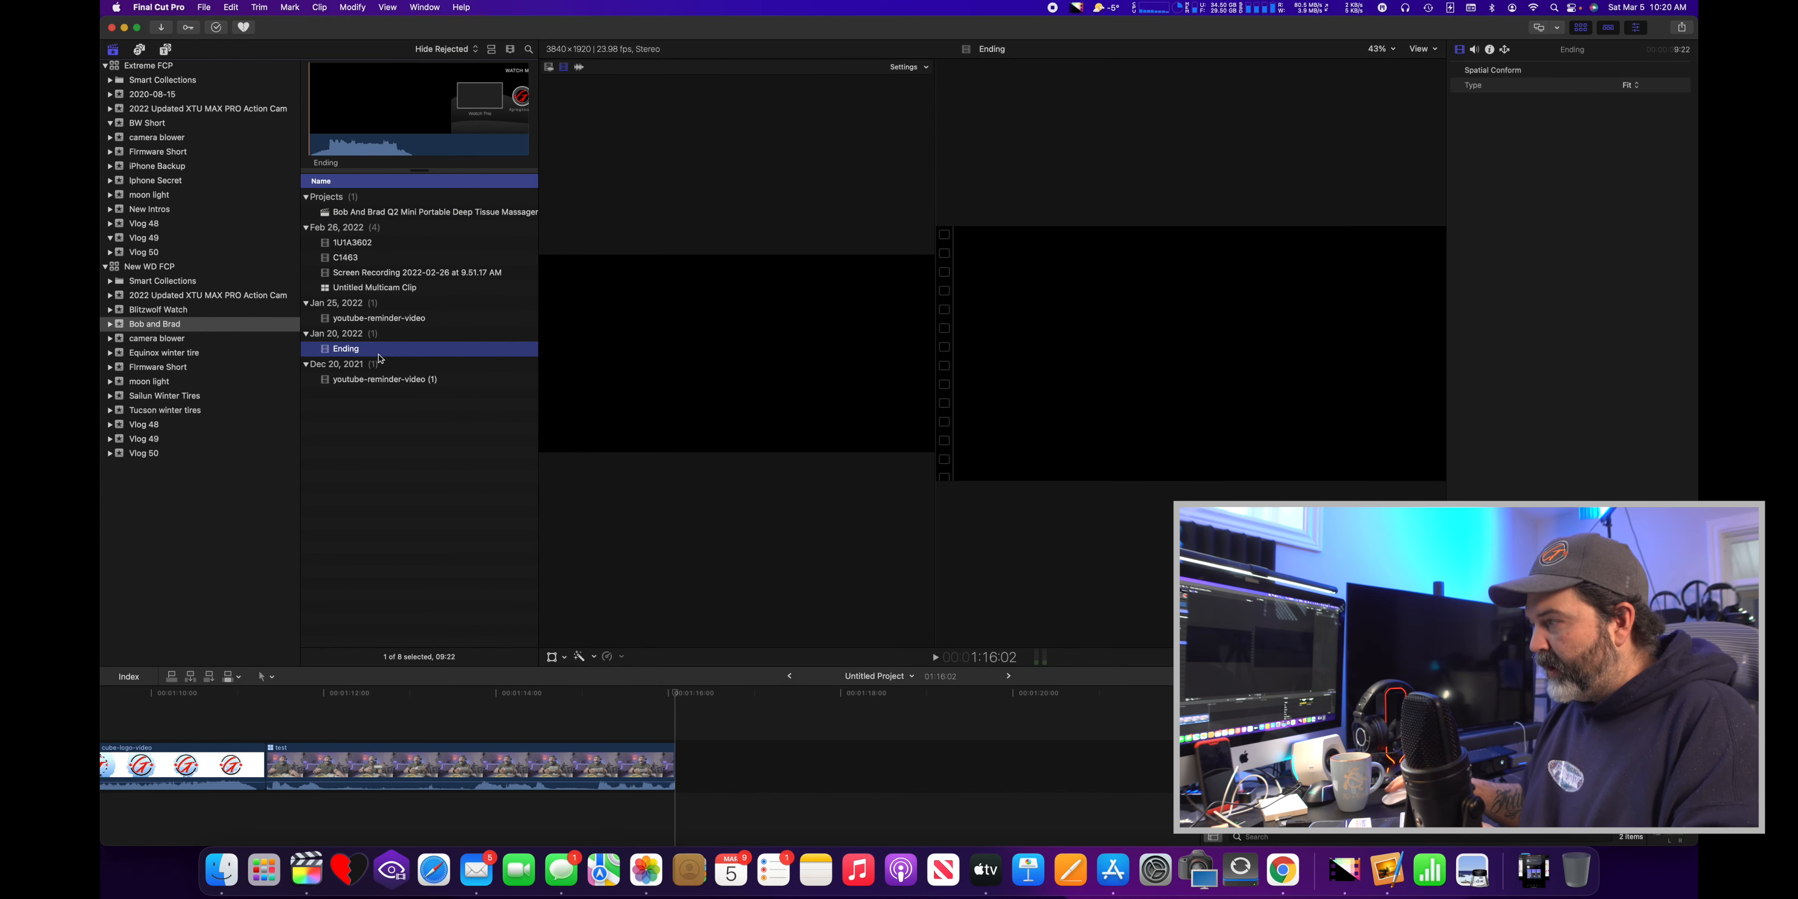
key("e")
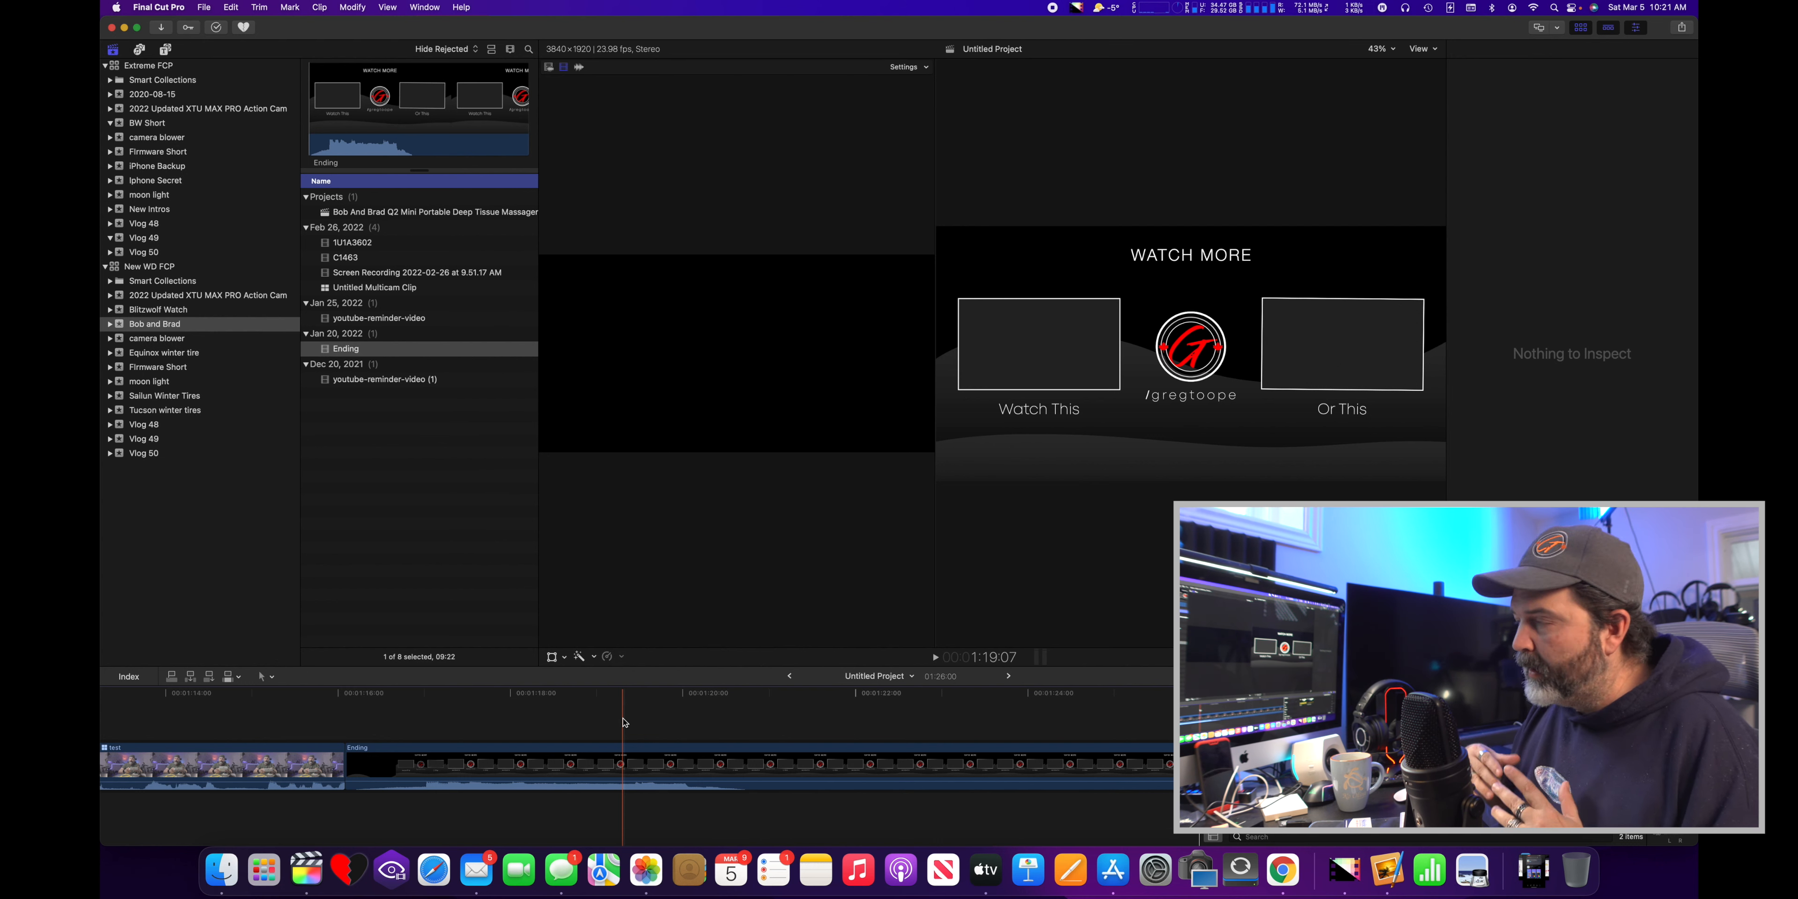
Copy the youtube-reminder clips from the Bob And Brad massager project, connect them at 1:12:09 in Untitled Project and preview the overlay
scroll(640, 698, "left", 10)
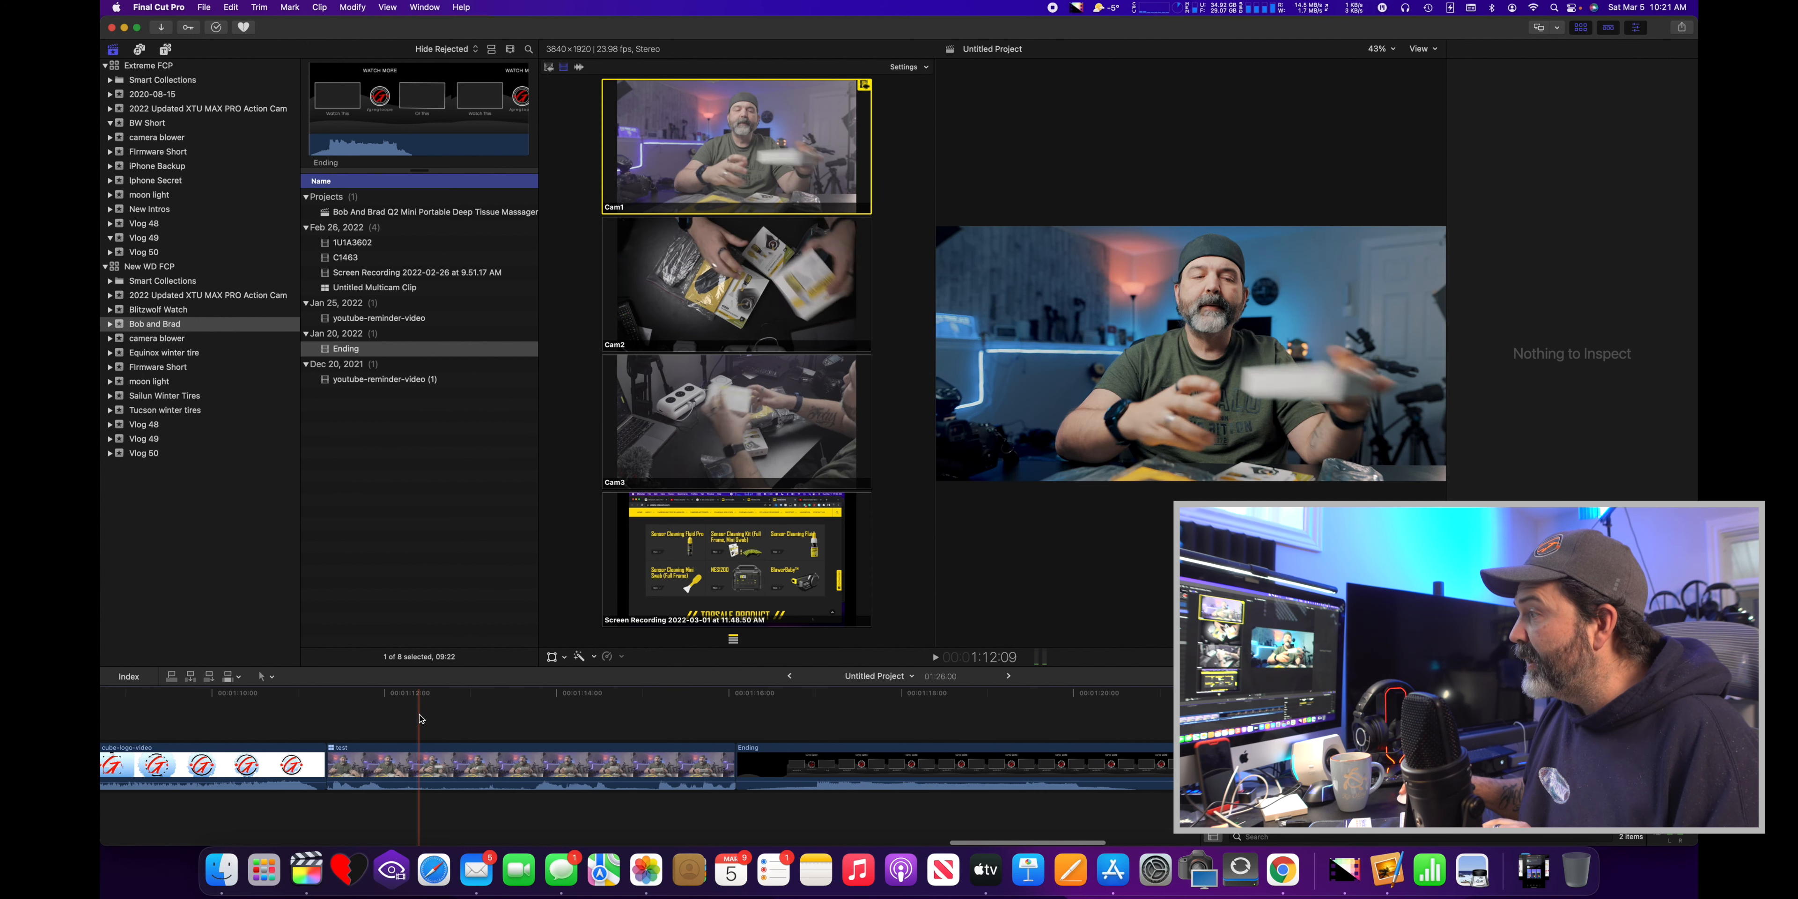
left_click(419, 718)
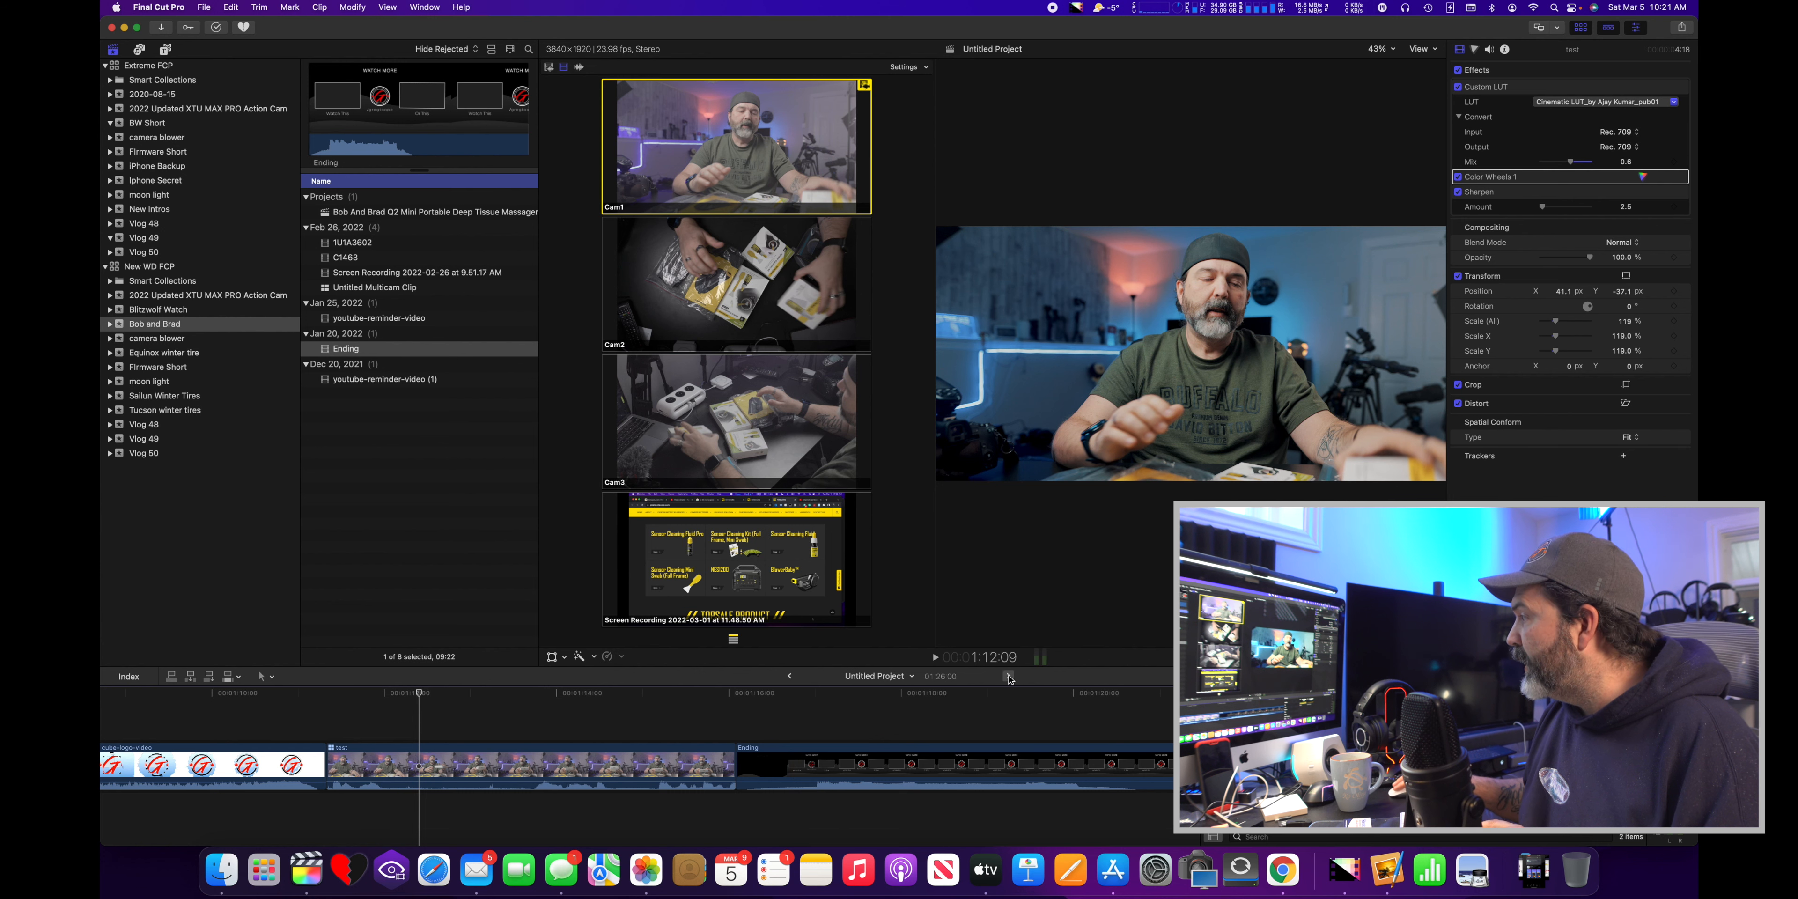
left_click(1008, 676)
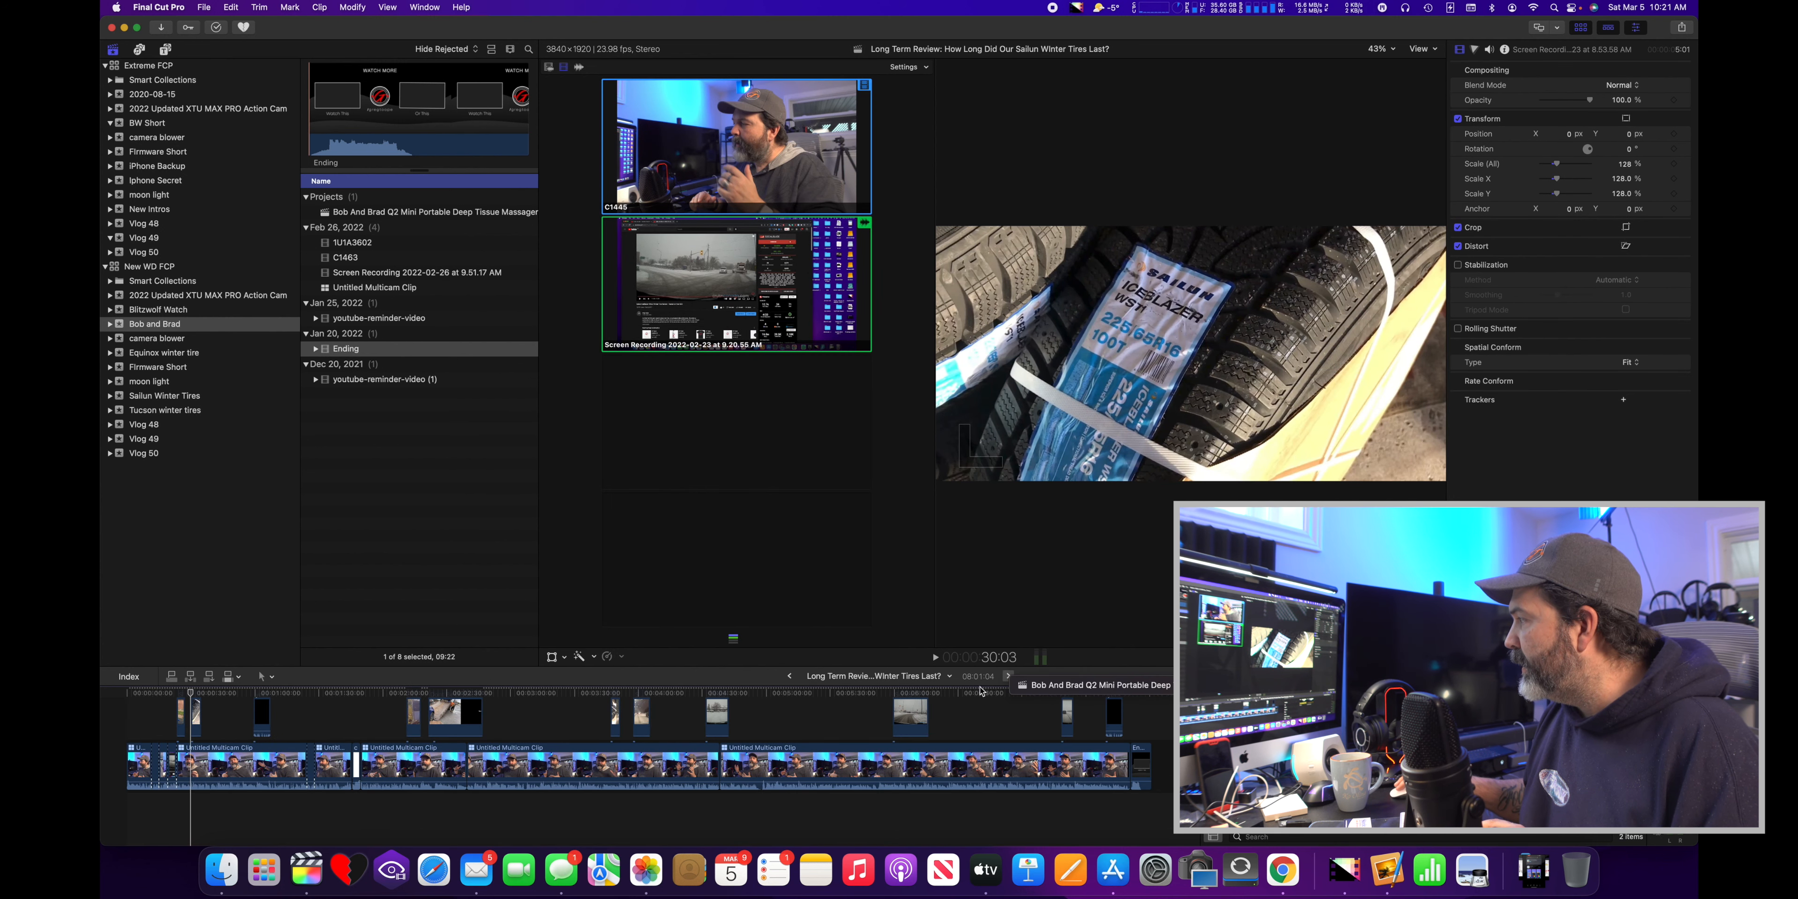
left_click(1009, 676)
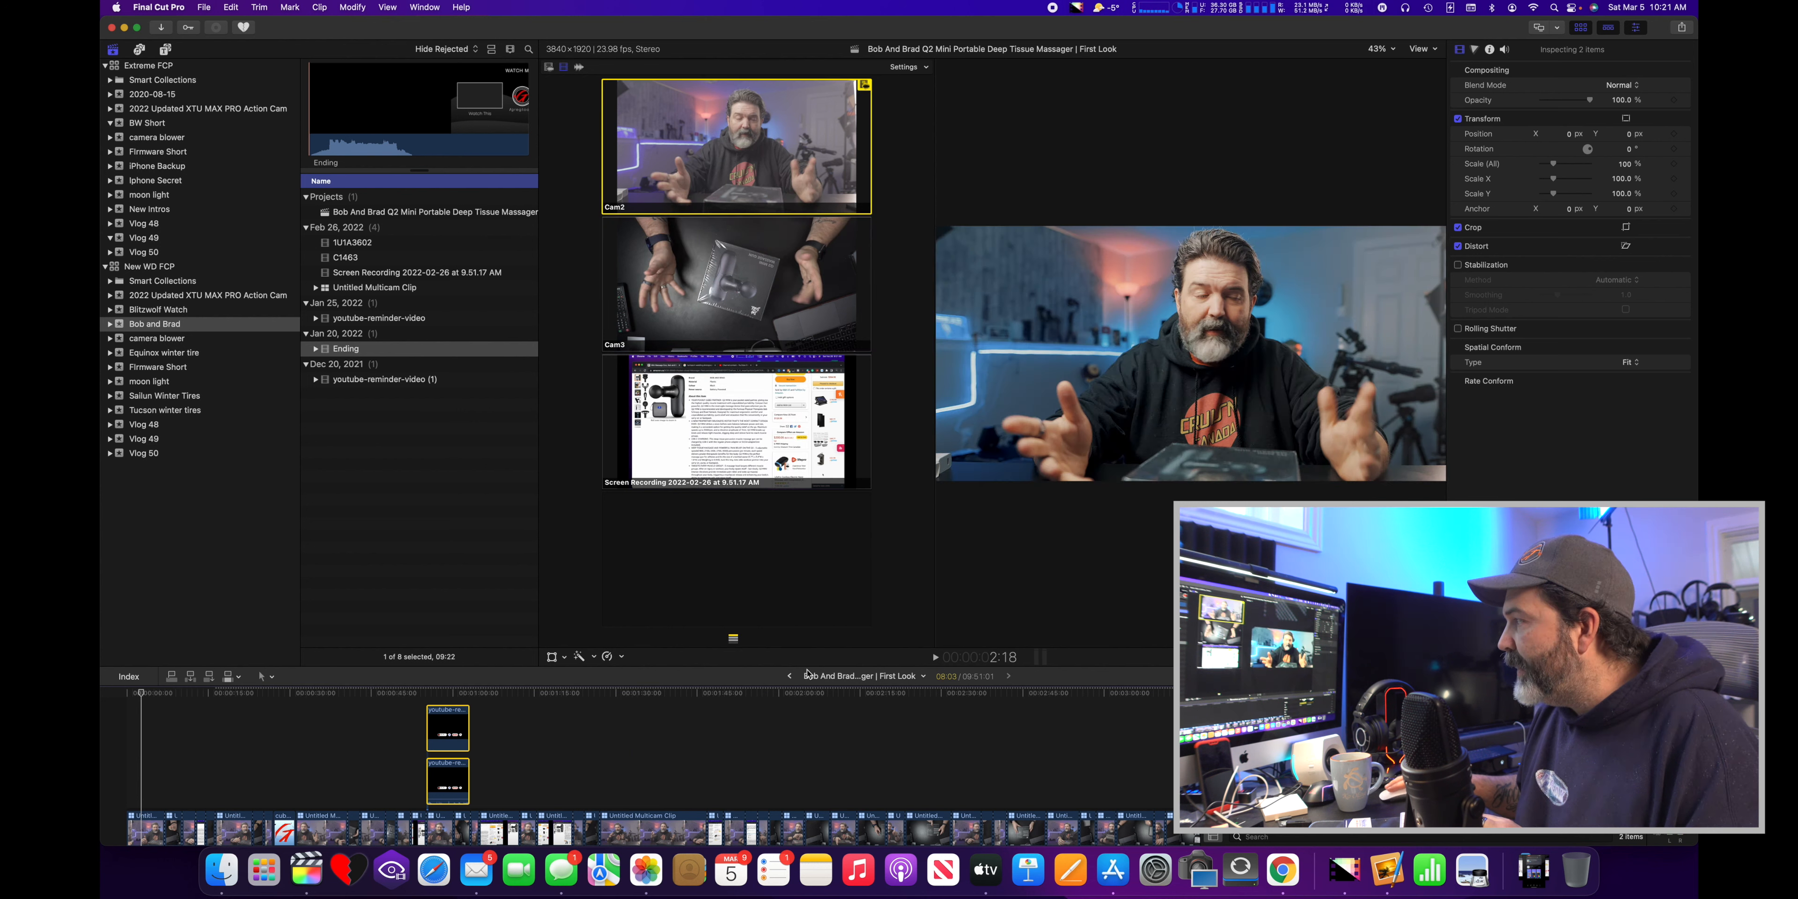
left_click(789, 676)
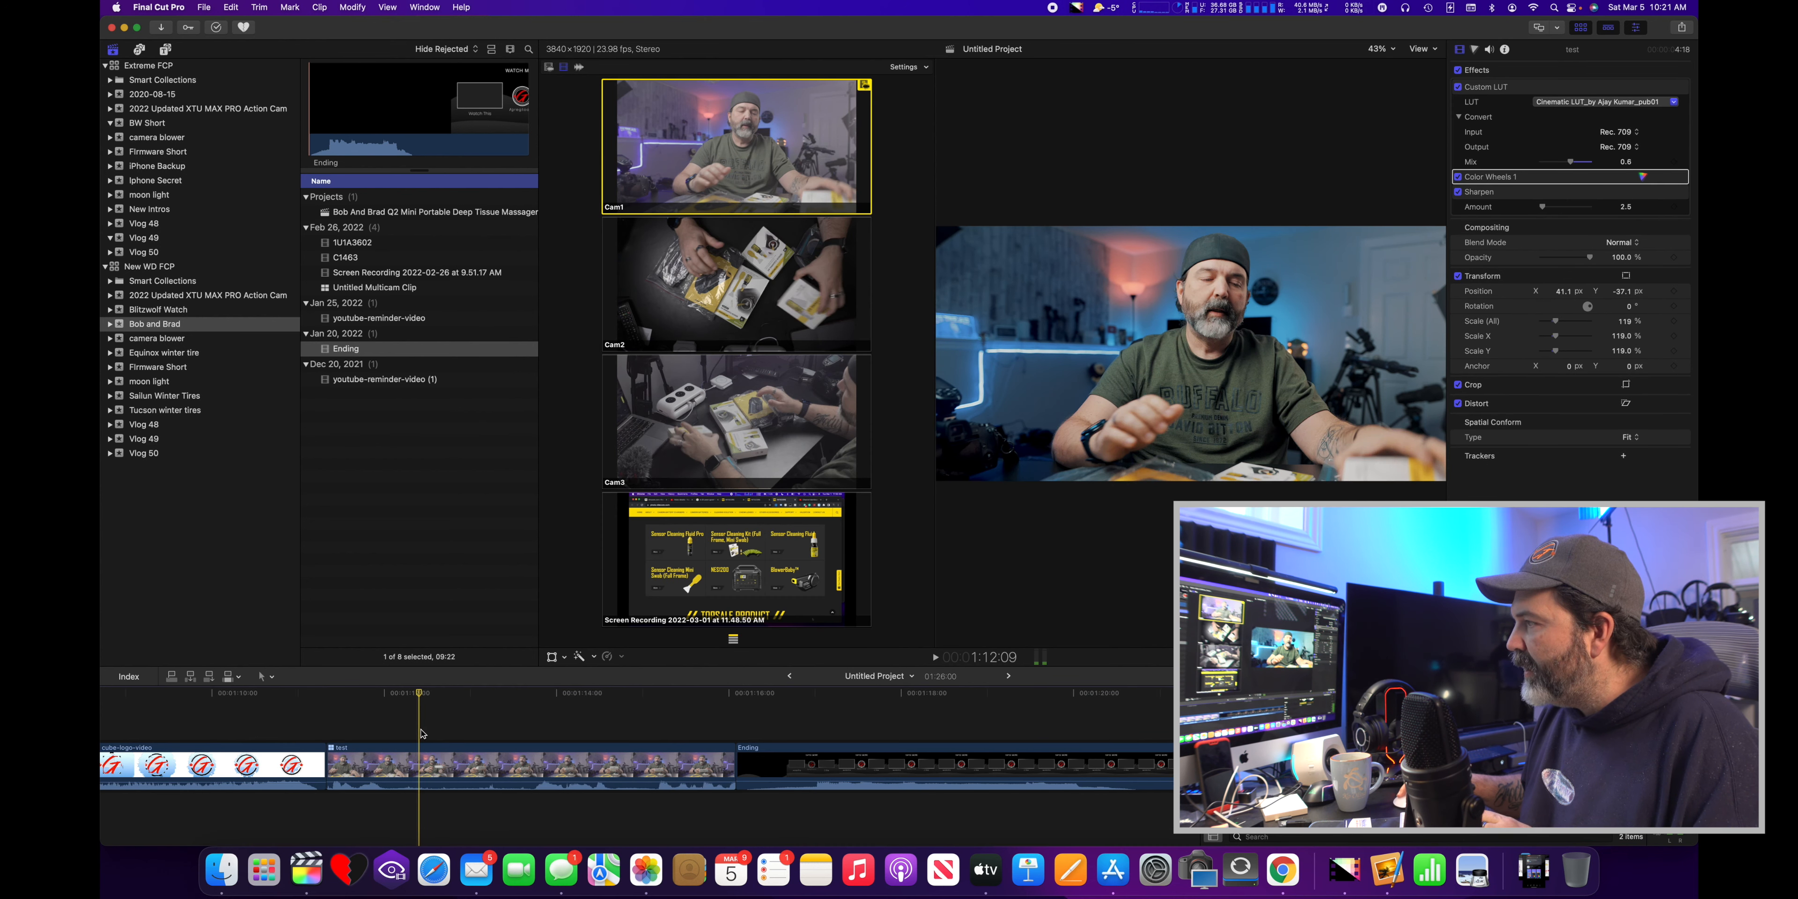
key("q")
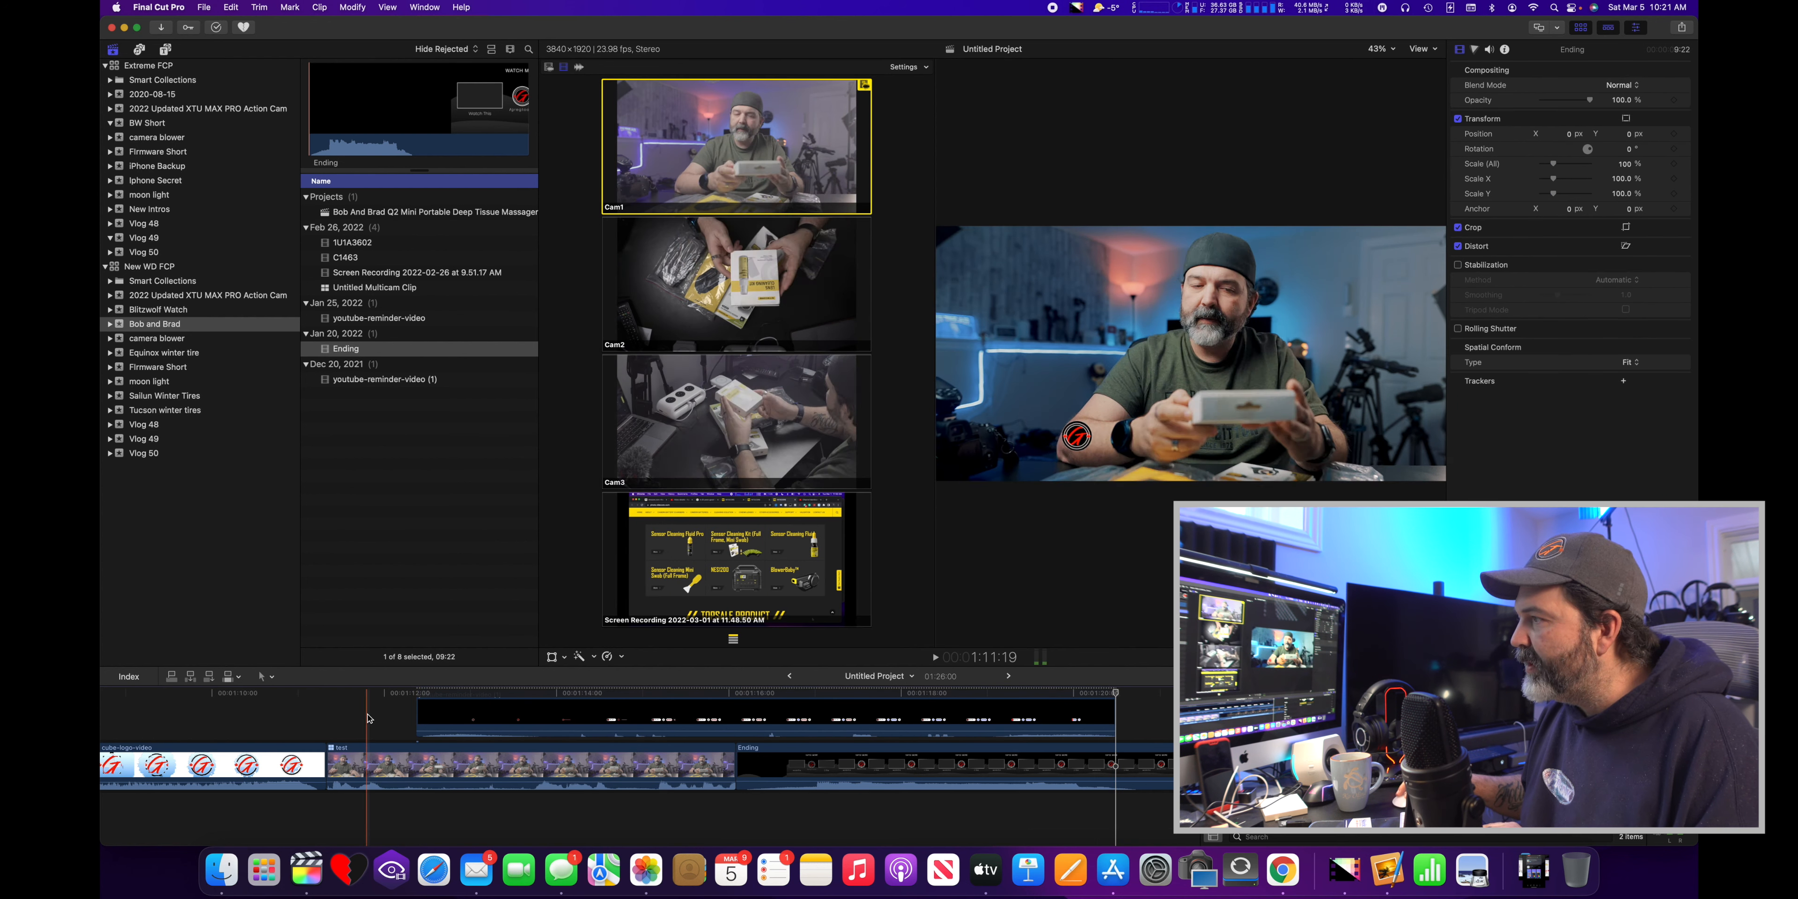
key("space")
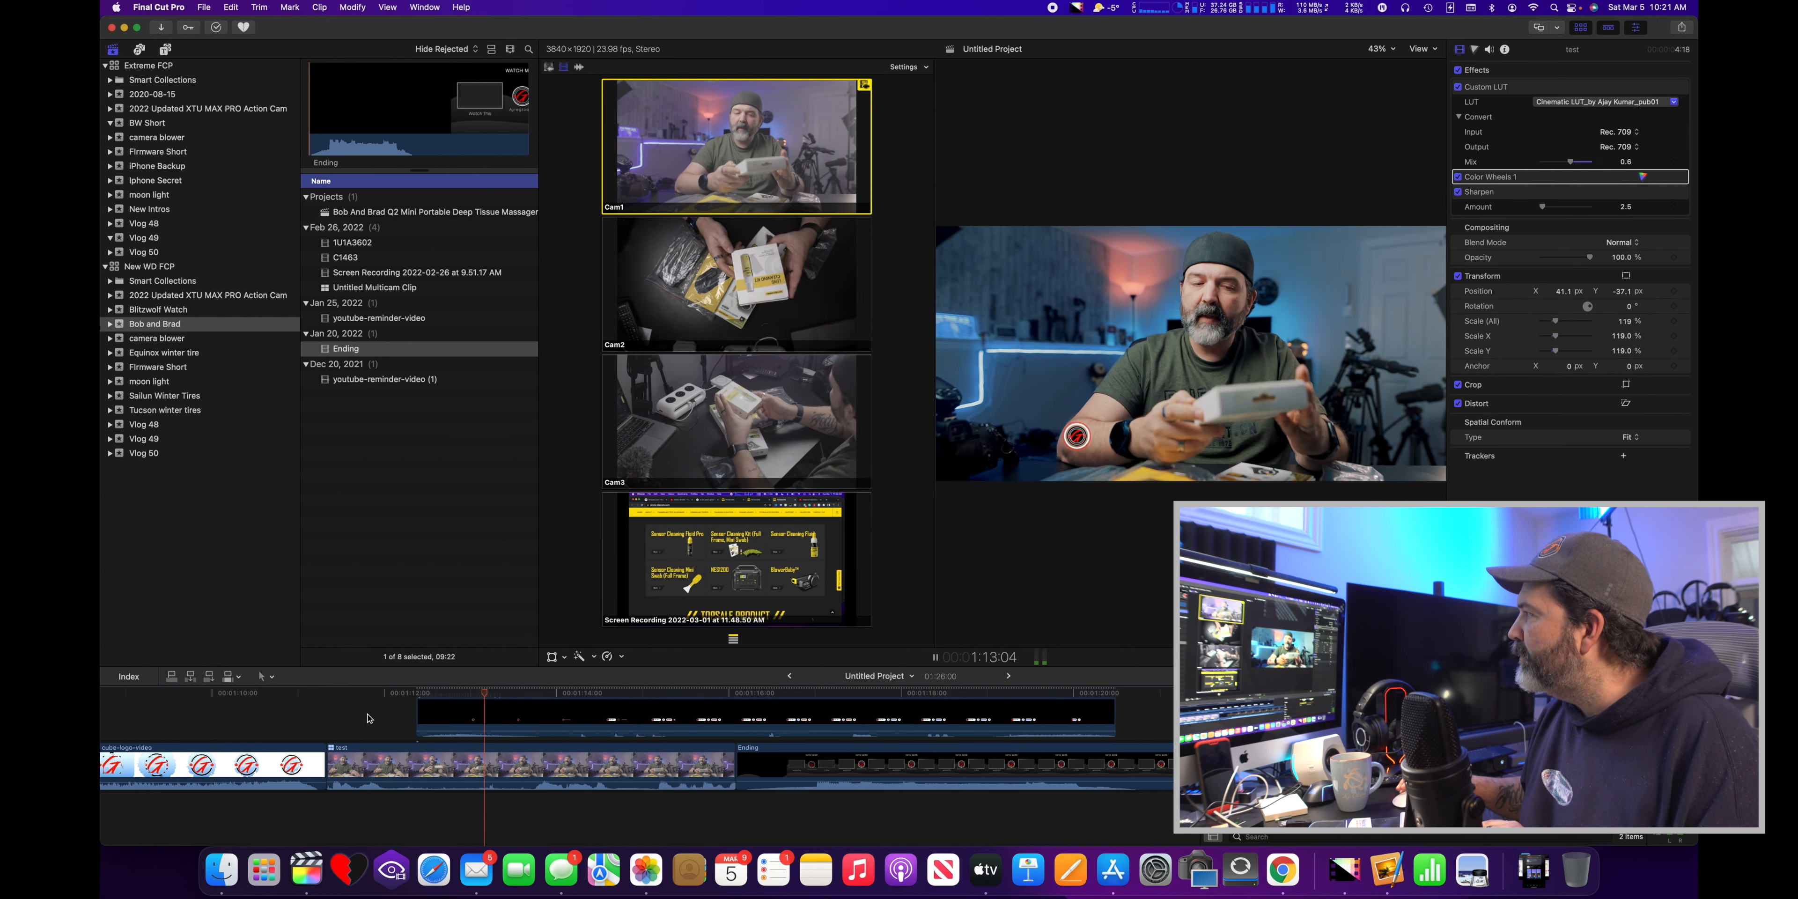
key("space")
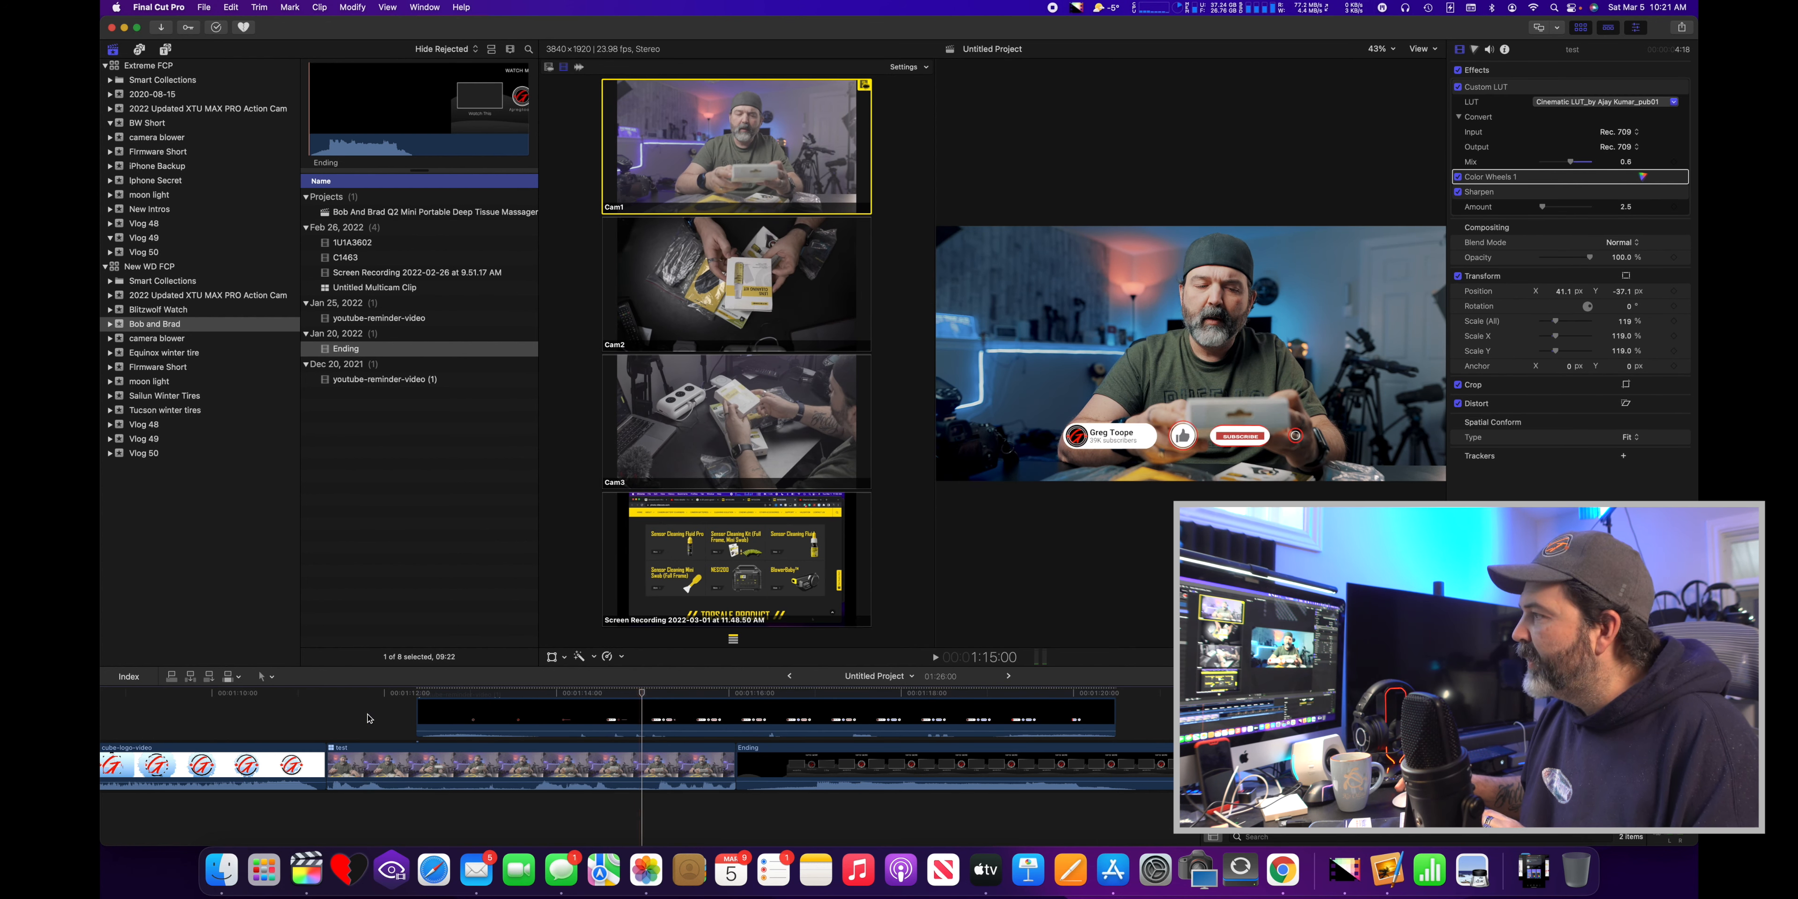
Paste the youtube-reminder overlay above the opening Cam1 clip at about 0:08 and play it to about 0:11
scroll(367, 718, "left", 10)
scroll(368, 718, "up", 2)
scroll(370, 718, "left", 4)
key("shift+z")
scroll(369, 718, "down", 3)
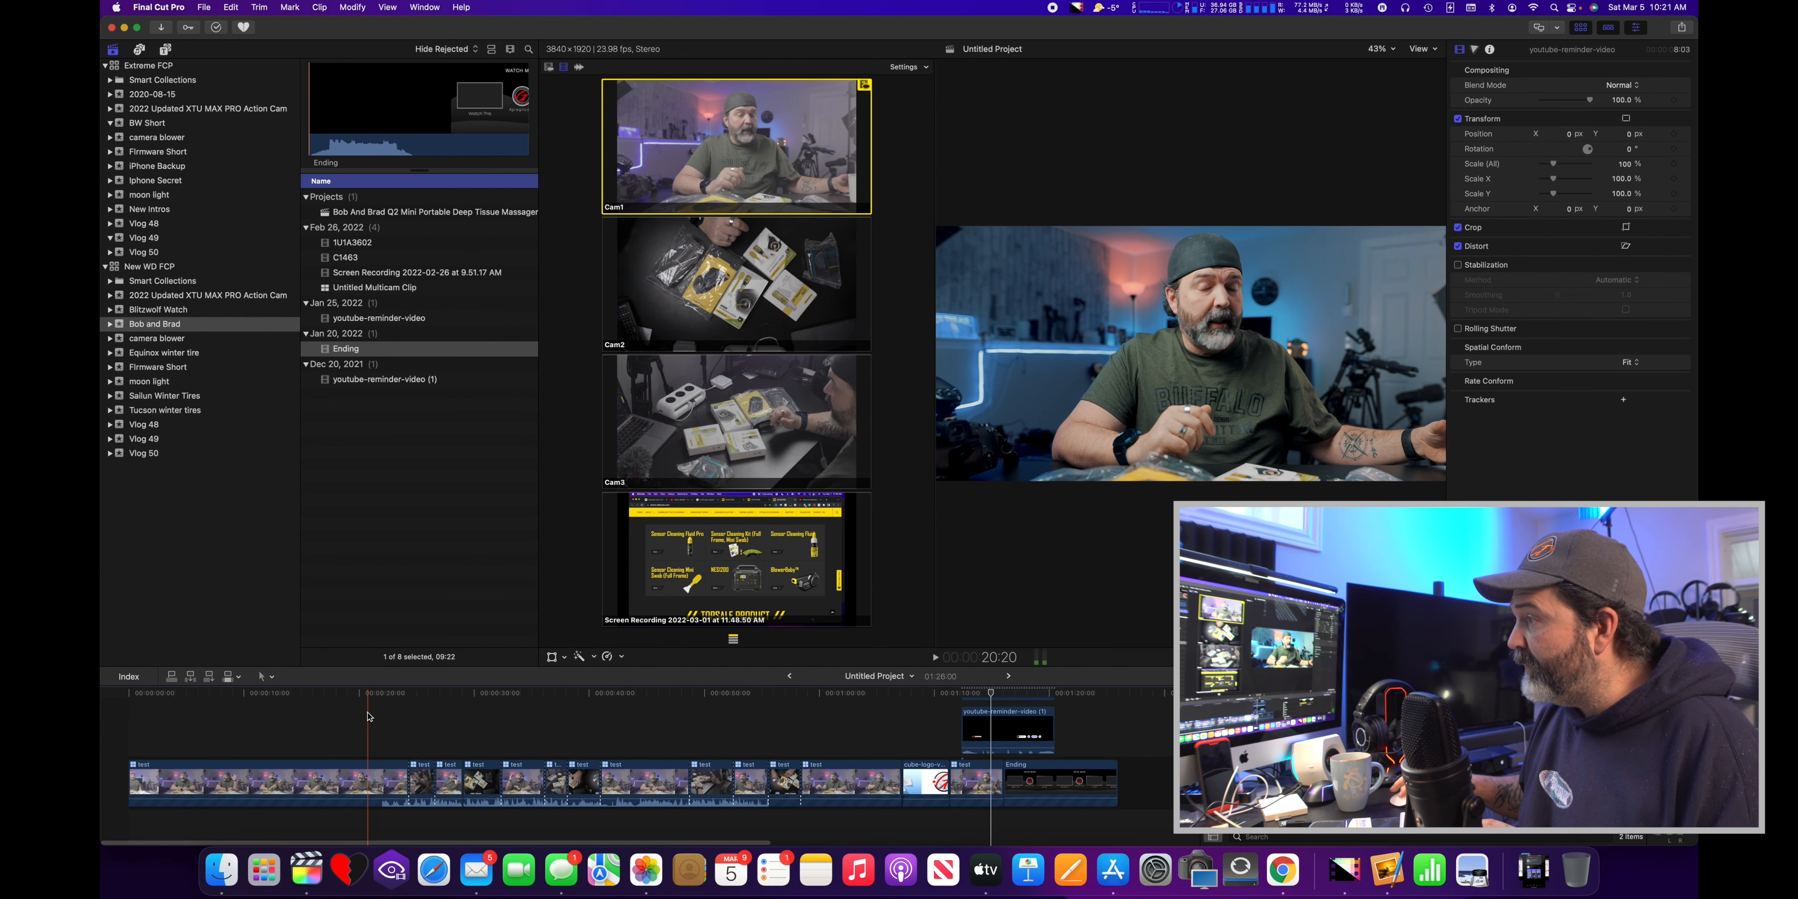
left_click(219, 725)
key("super+v")
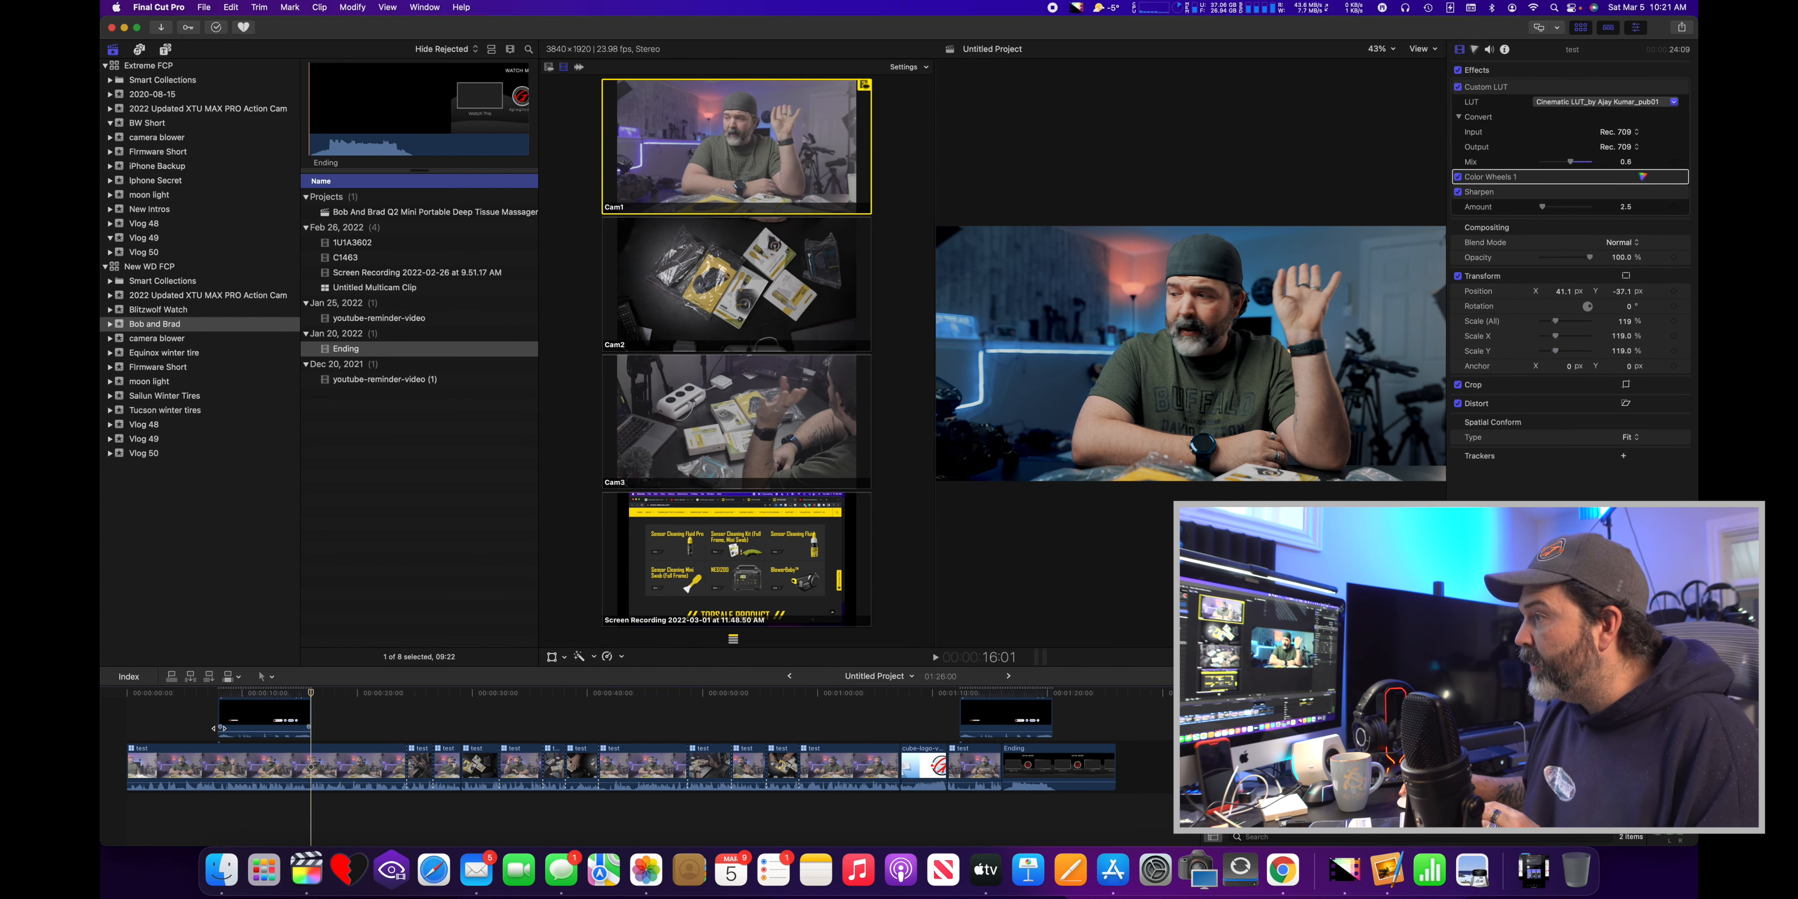
key("space")
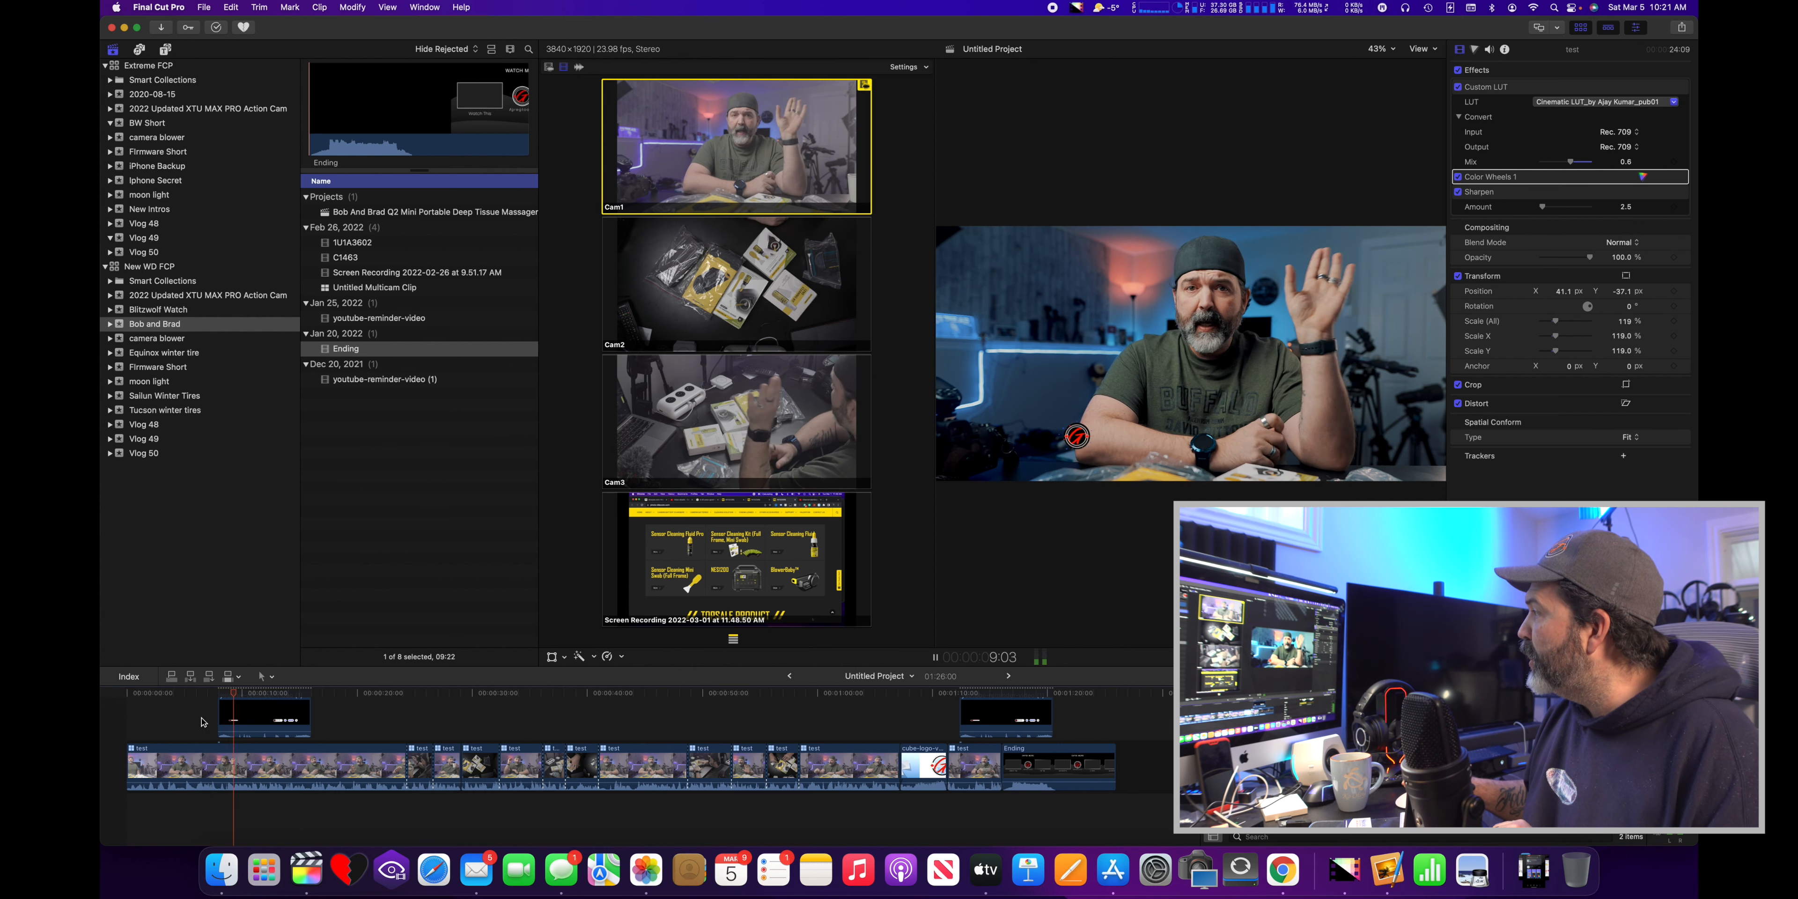
key("space")
left_click(226, 718)
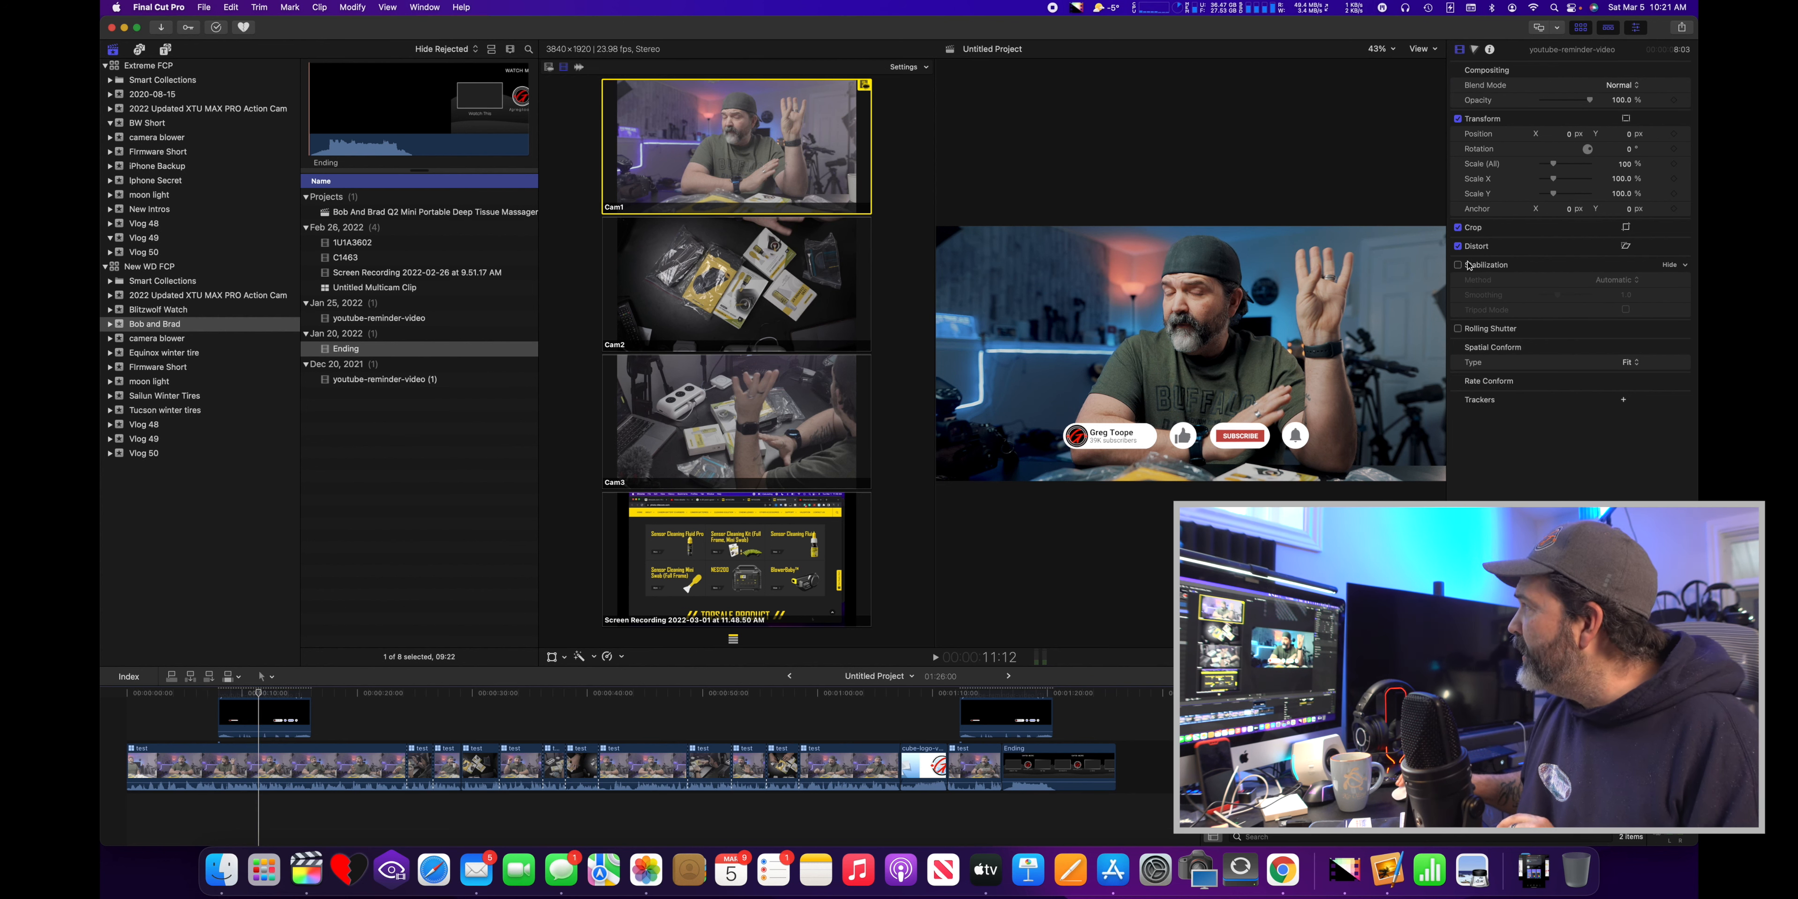
Open the share destinations for the finished project
left_click(1684, 28)
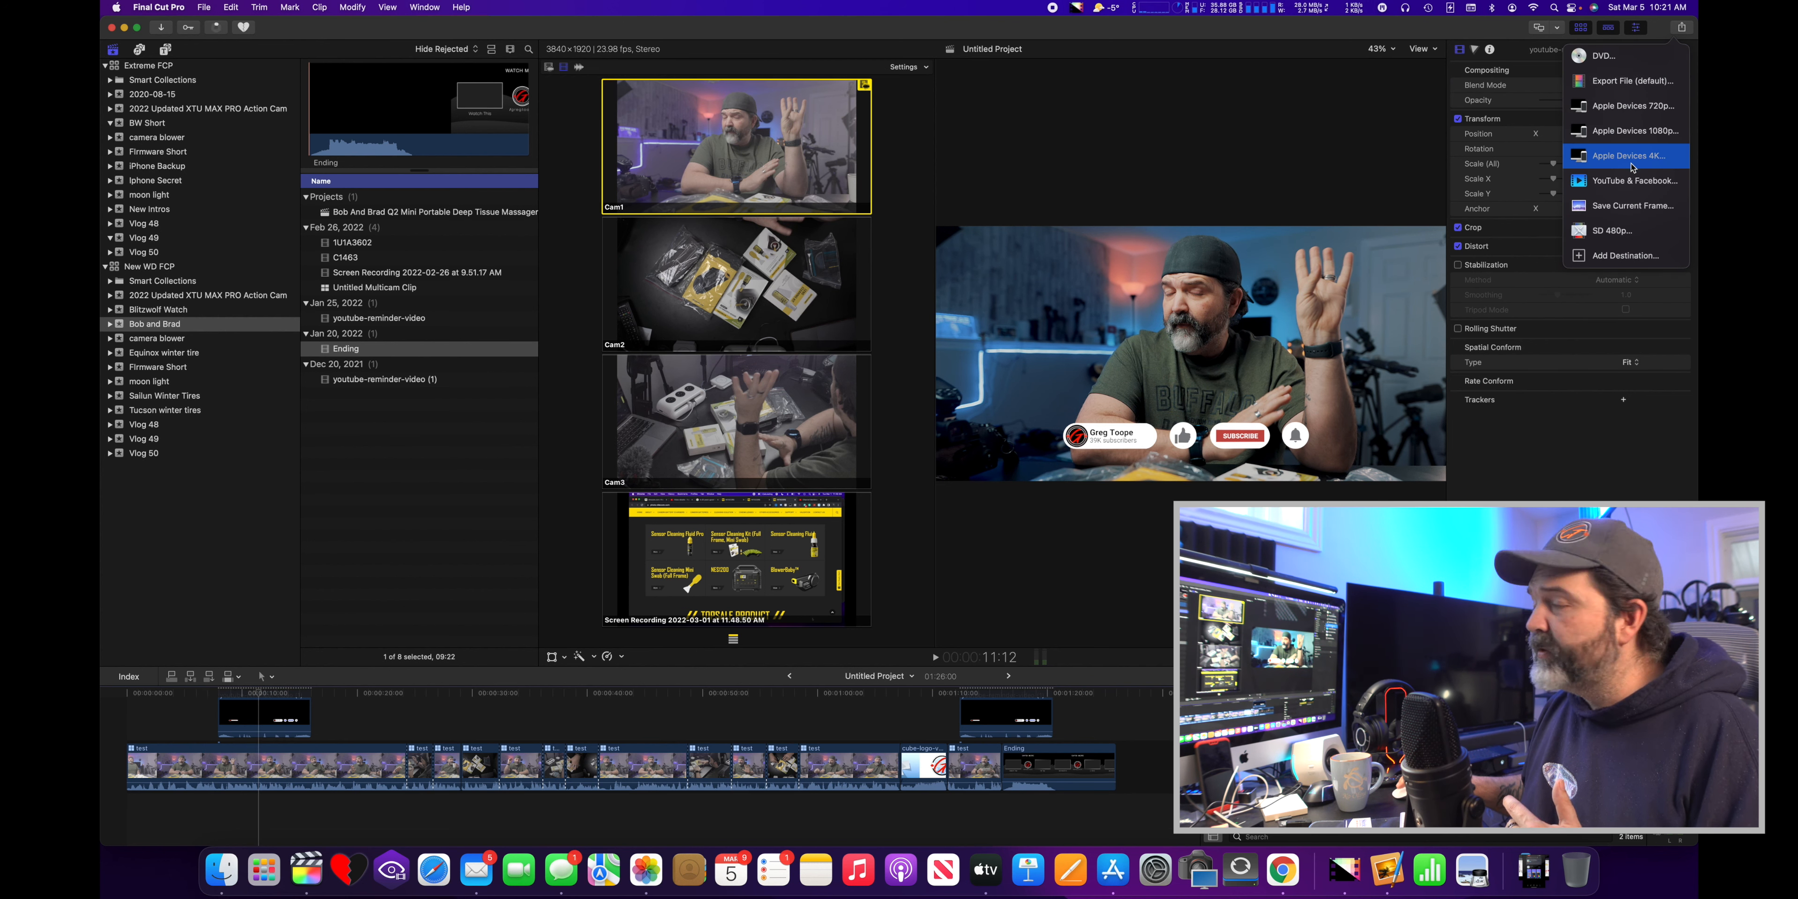